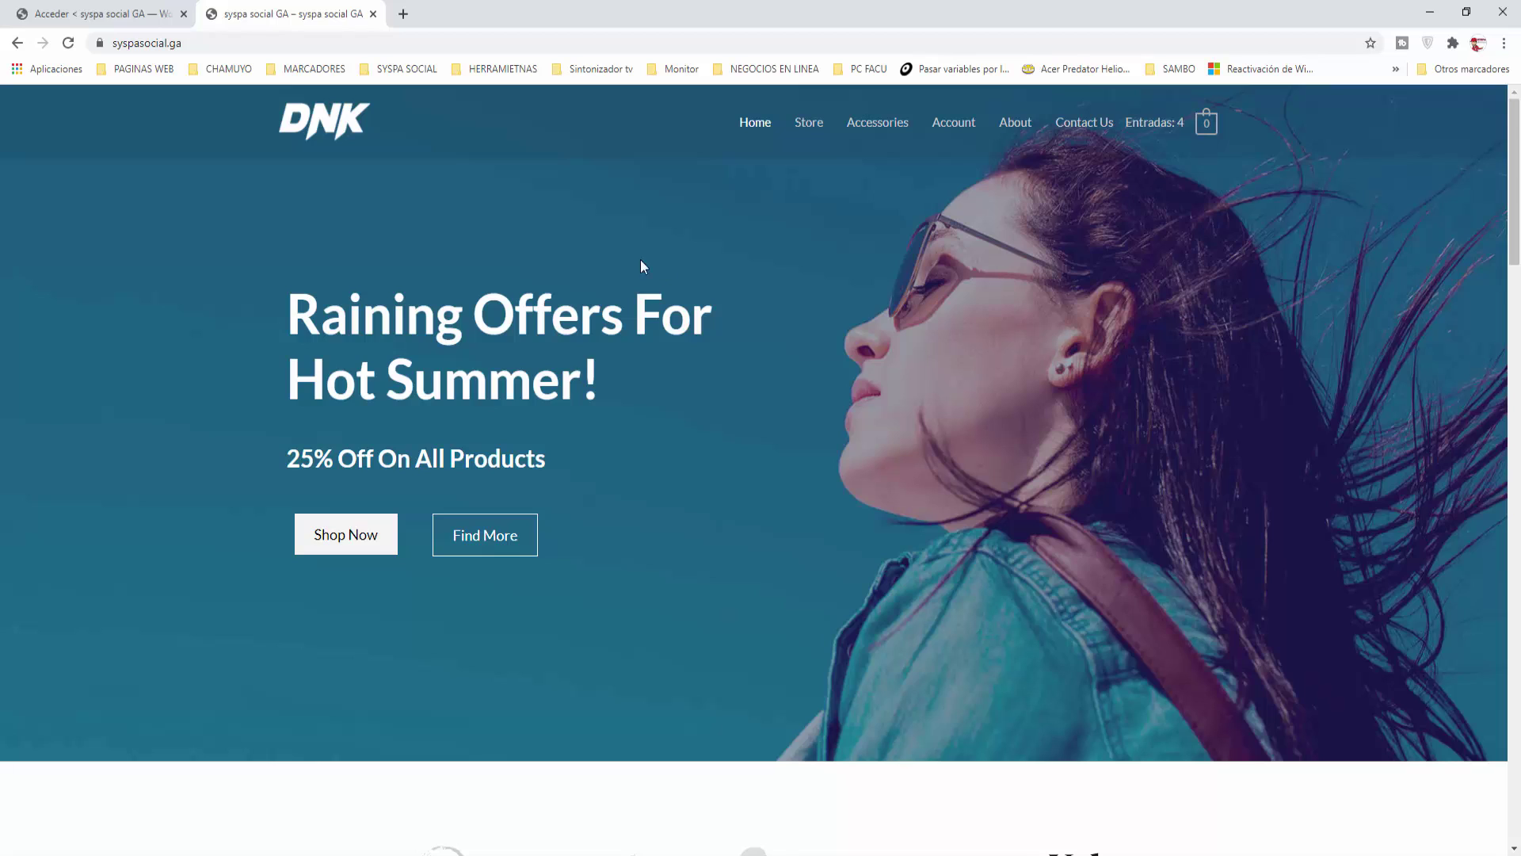
# Step: Log in to WordPress on the Acceder tab as admin with the account password
pyautogui.click(119, 14)
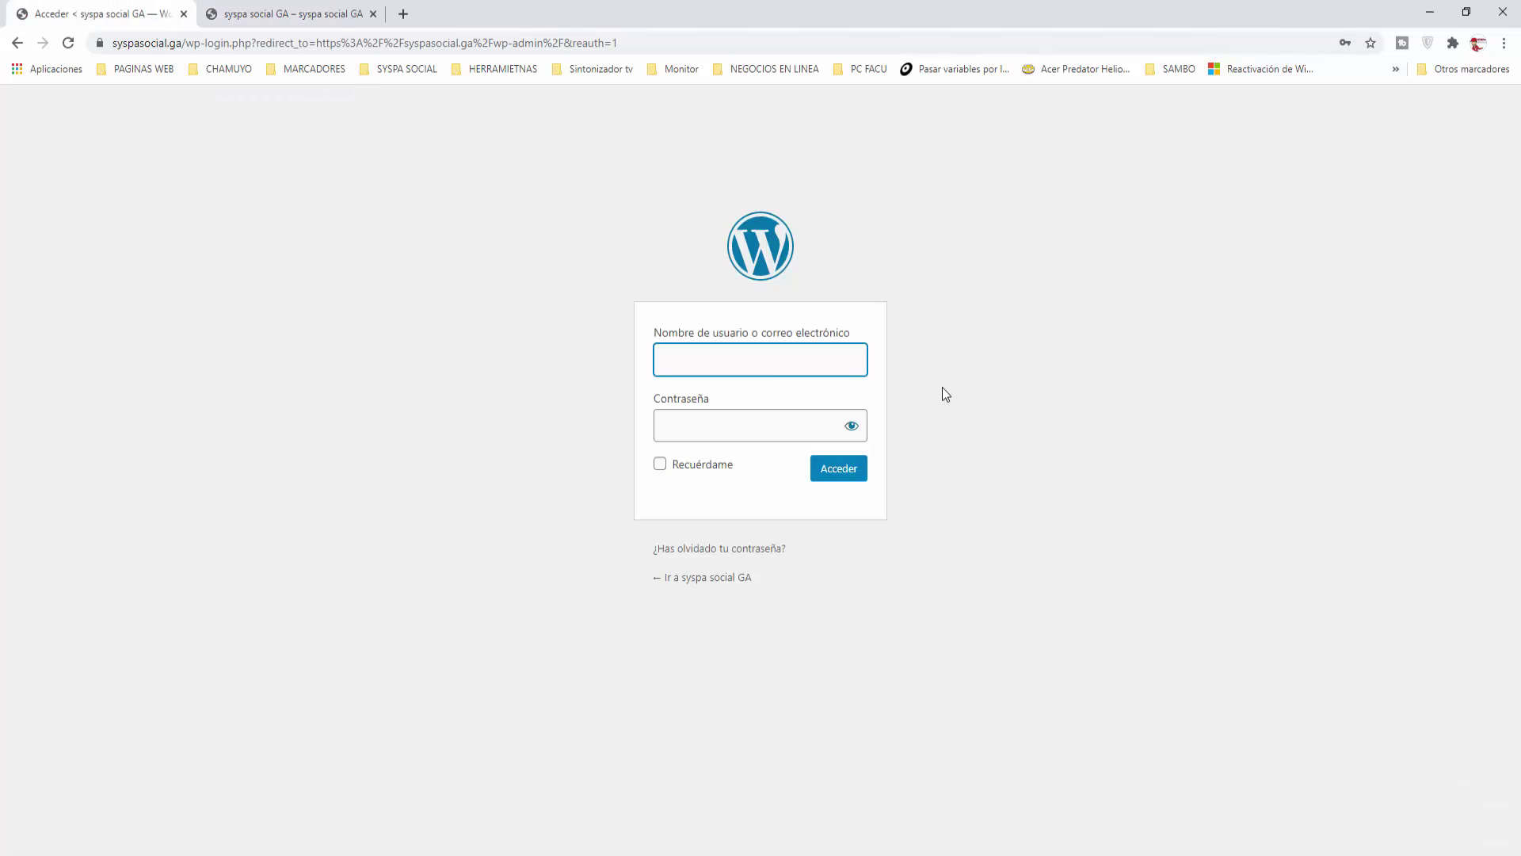
pyautogui.write('admin')
pyautogui.press('Tab')
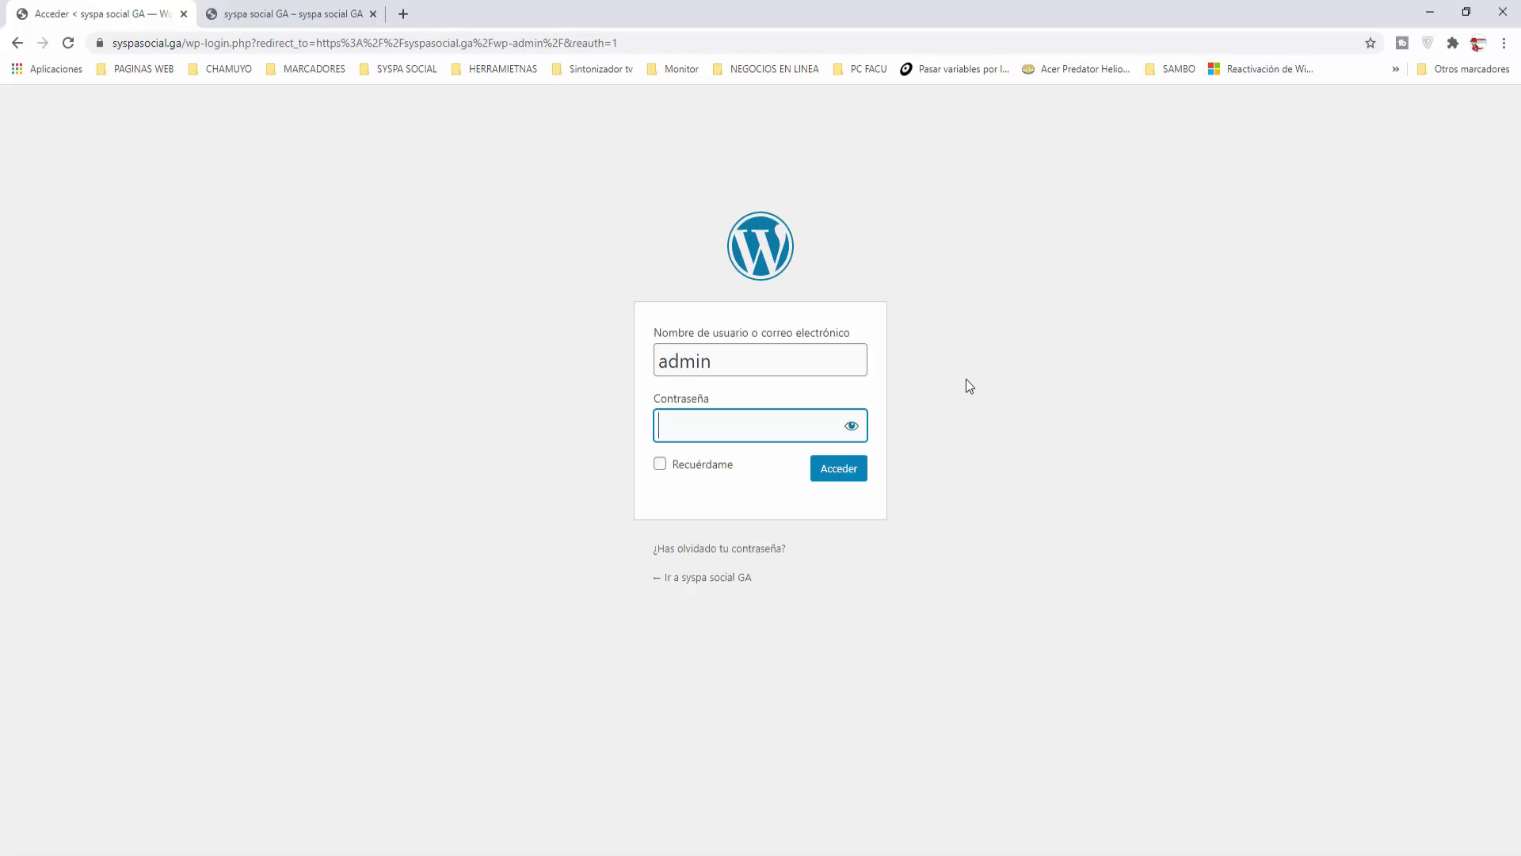
pyautogui.write('•••••••••')
pyautogui.press('Return')
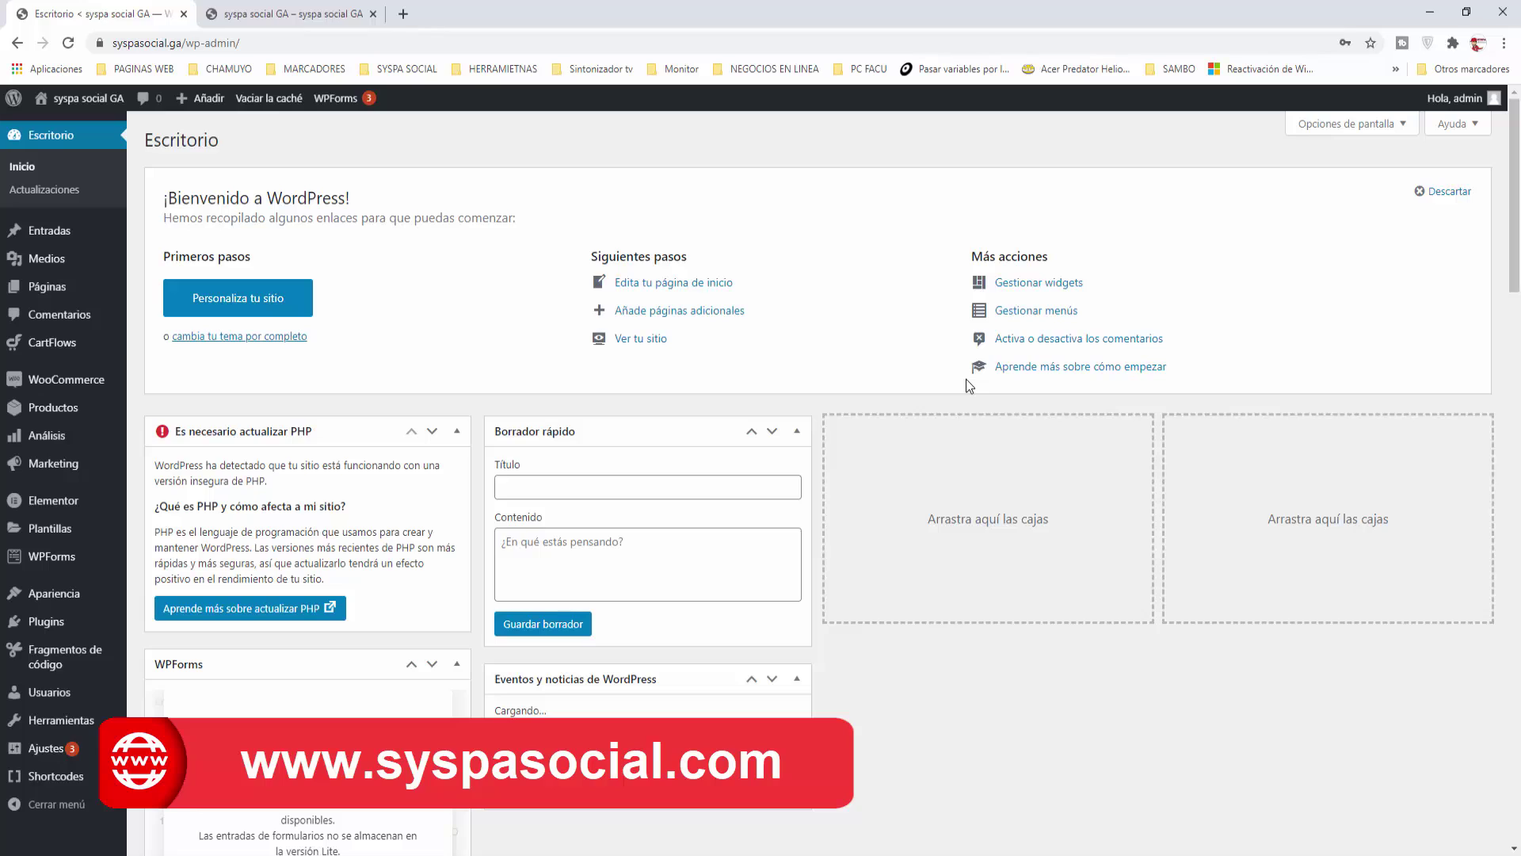
# Step: Open the Plugins Añadir nuevo page in a new browser tab and start a plugin search
pyautogui.moveTo(44, 626)
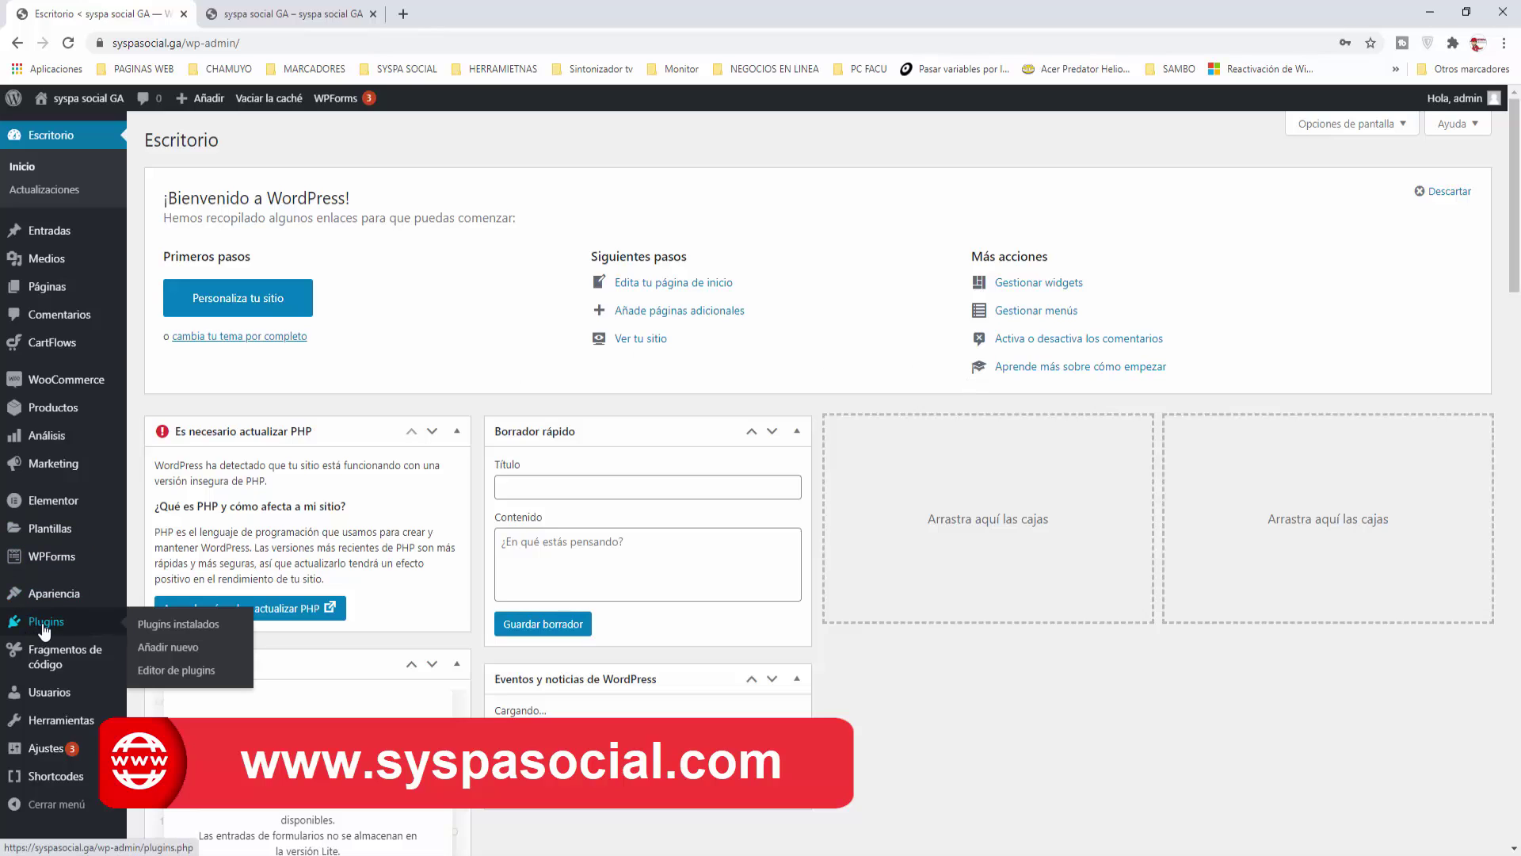
pyautogui.rightClick(160, 655)
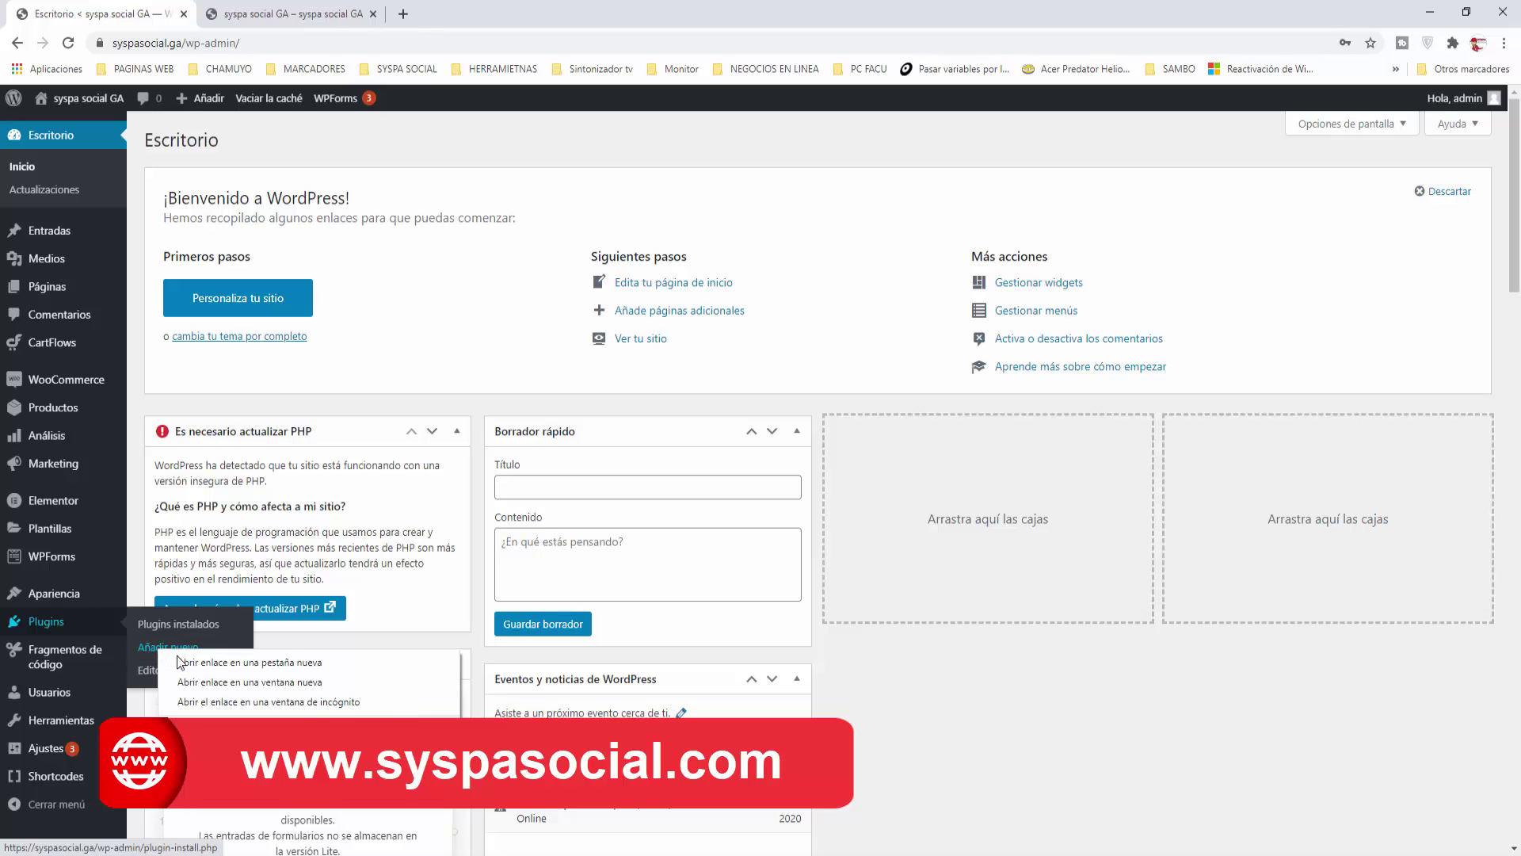
pyautogui.click(249, 662)
pyautogui.click(298, 14)
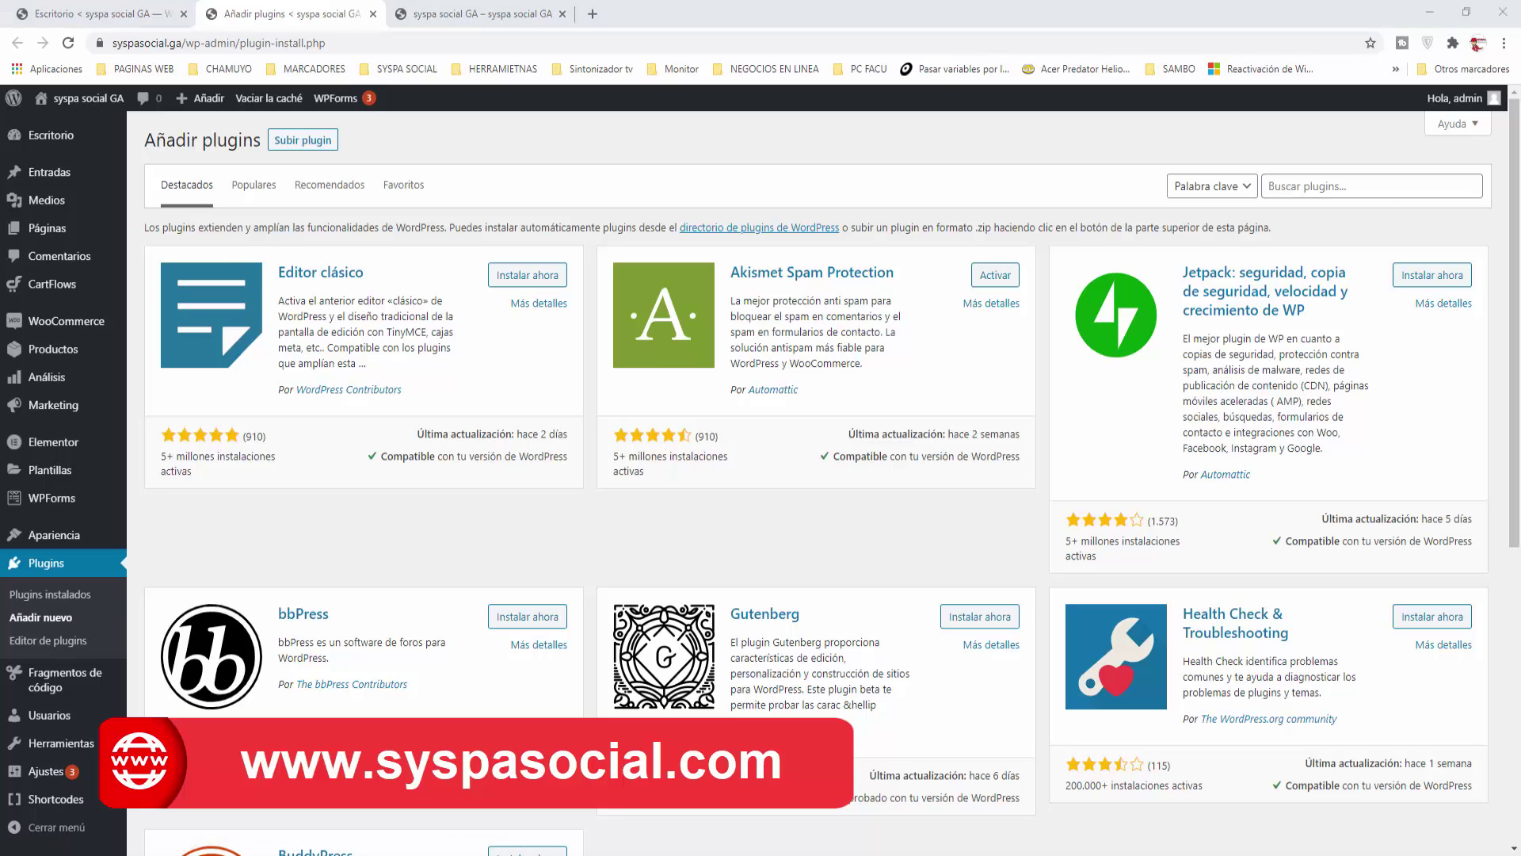
pyautogui.click(1326, 186)
# Step: Search for 'shortcode in menus' and 'code snippets', confirm both are Activo, then close the plugins tab
pyautogui.press('Down')
pyautogui.press('Return')
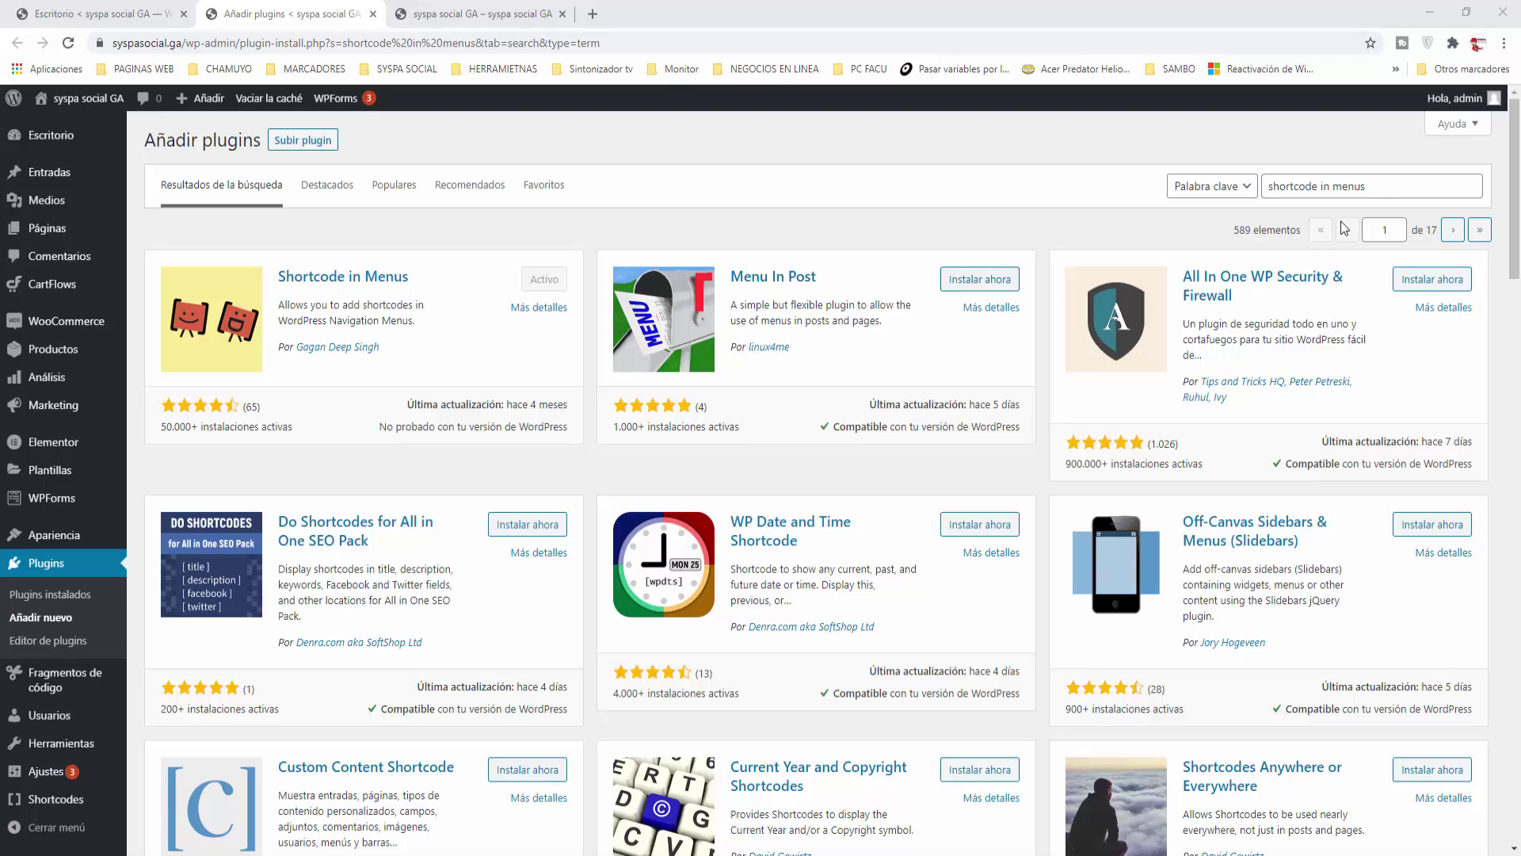
pyautogui.tripleClick(1378, 188)
pyautogui.write('code snippets')
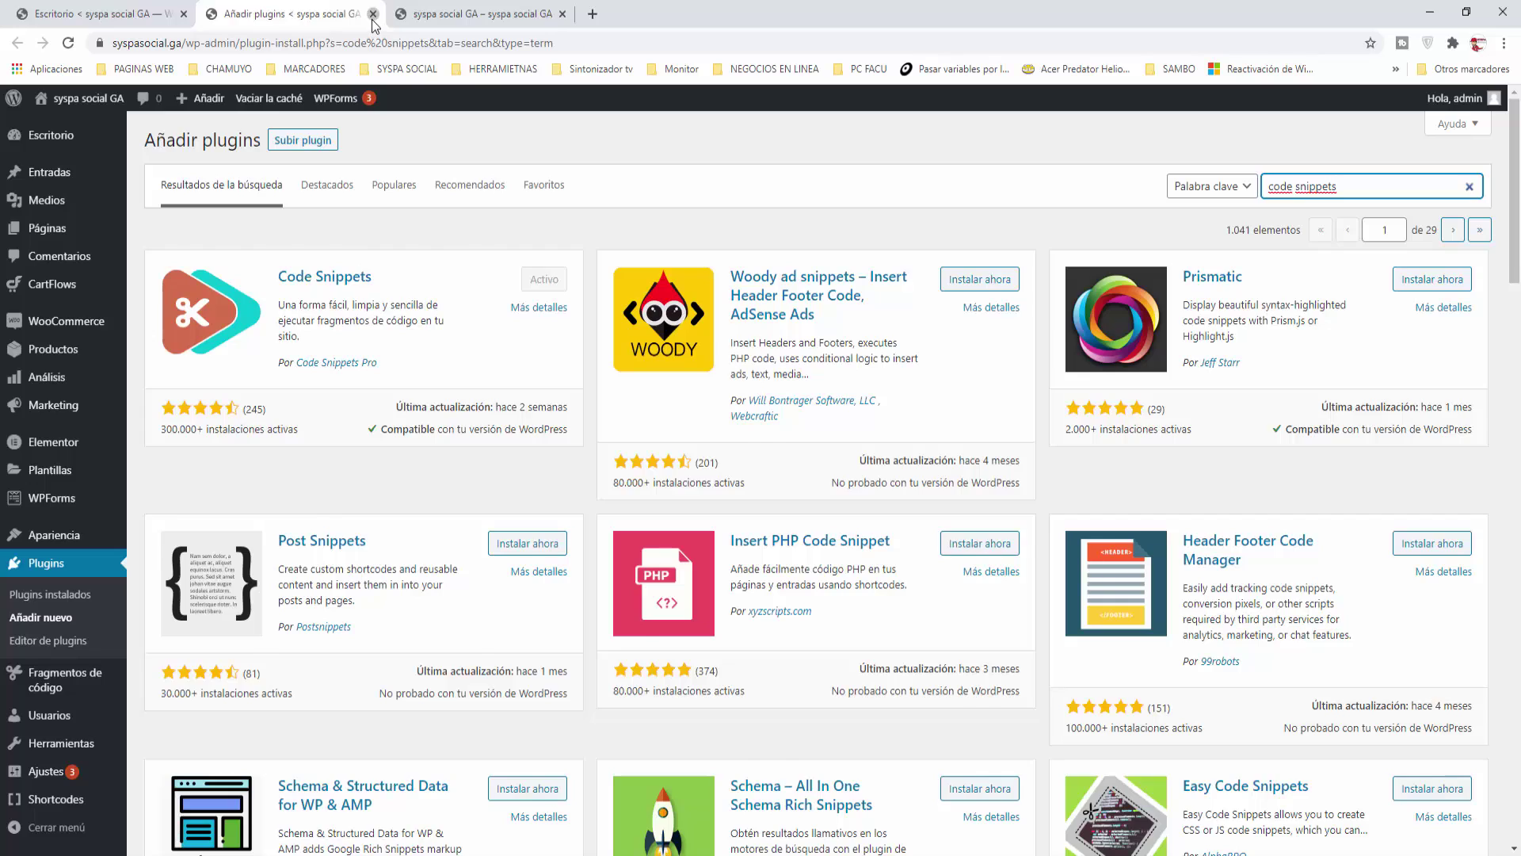
pyautogui.click(372, 13)
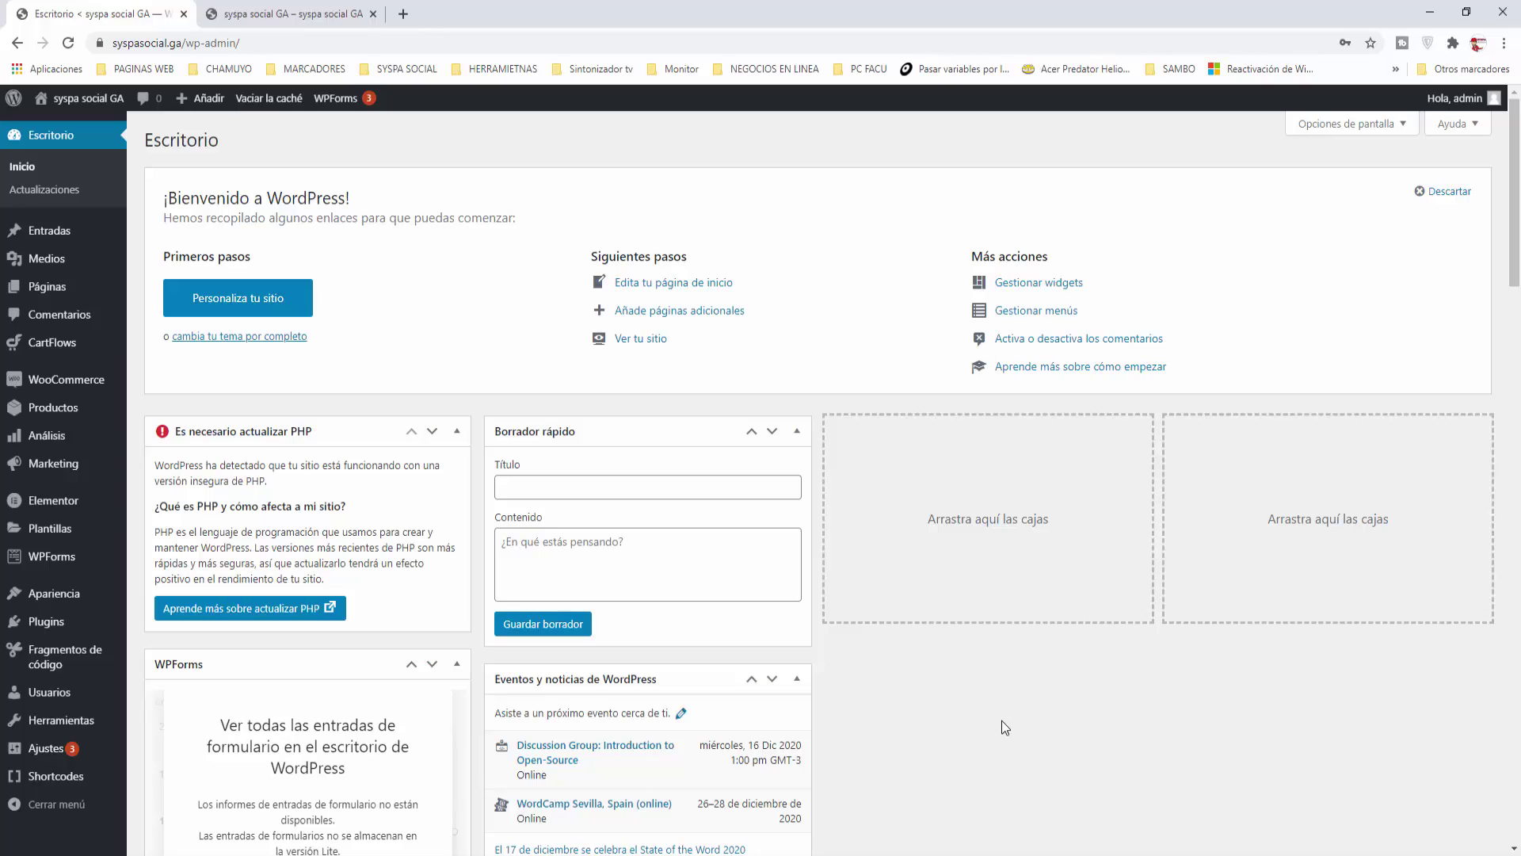
# Step: Go to the six-entry Fragmentos de código list and start a new snippet
pyautogui.moveTo(32, 657)
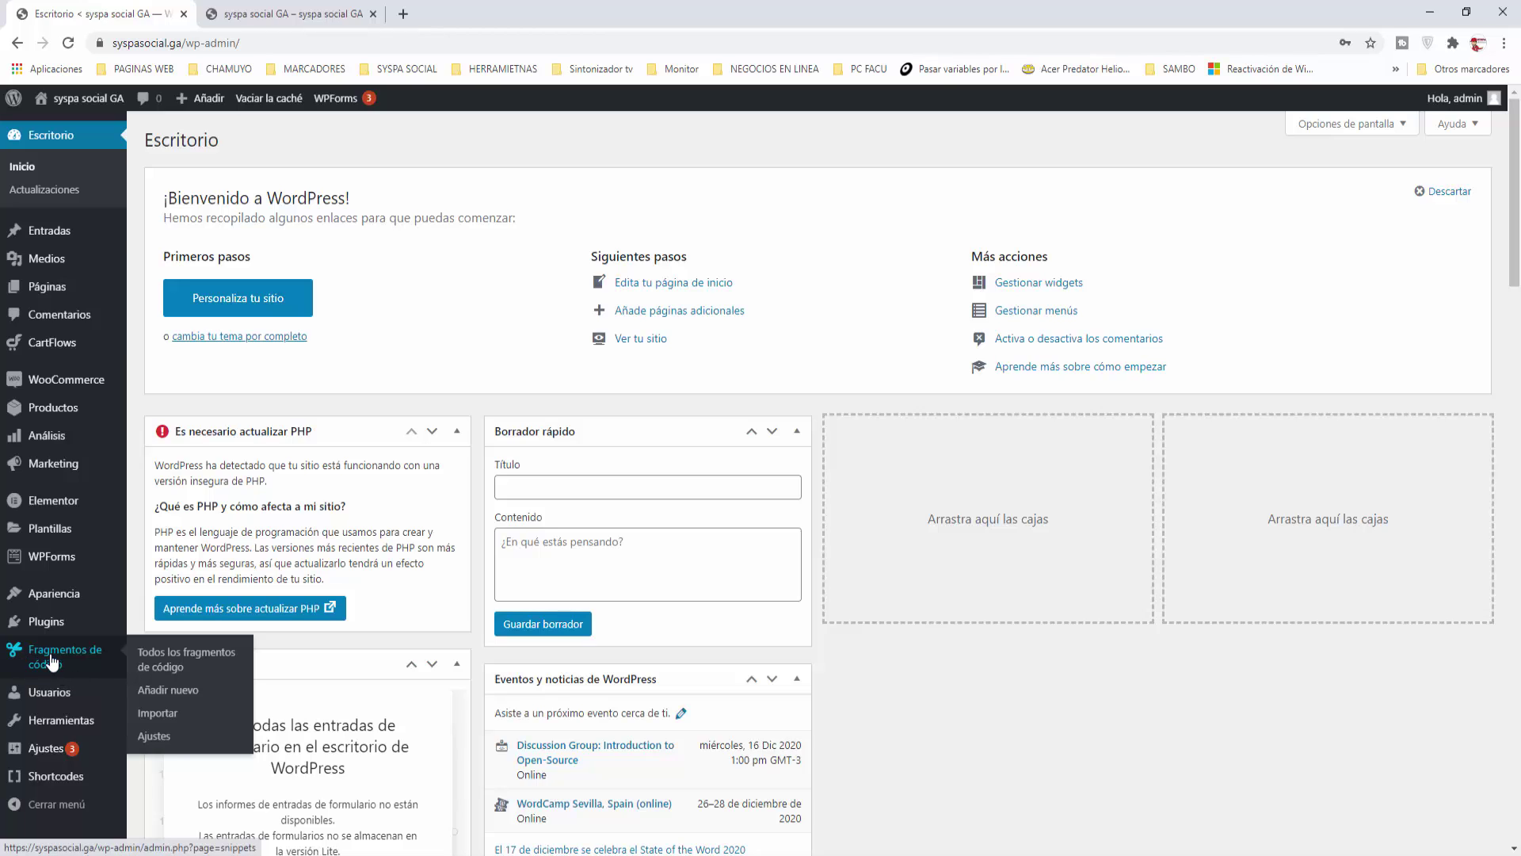
pyautogui.click(54, 660)
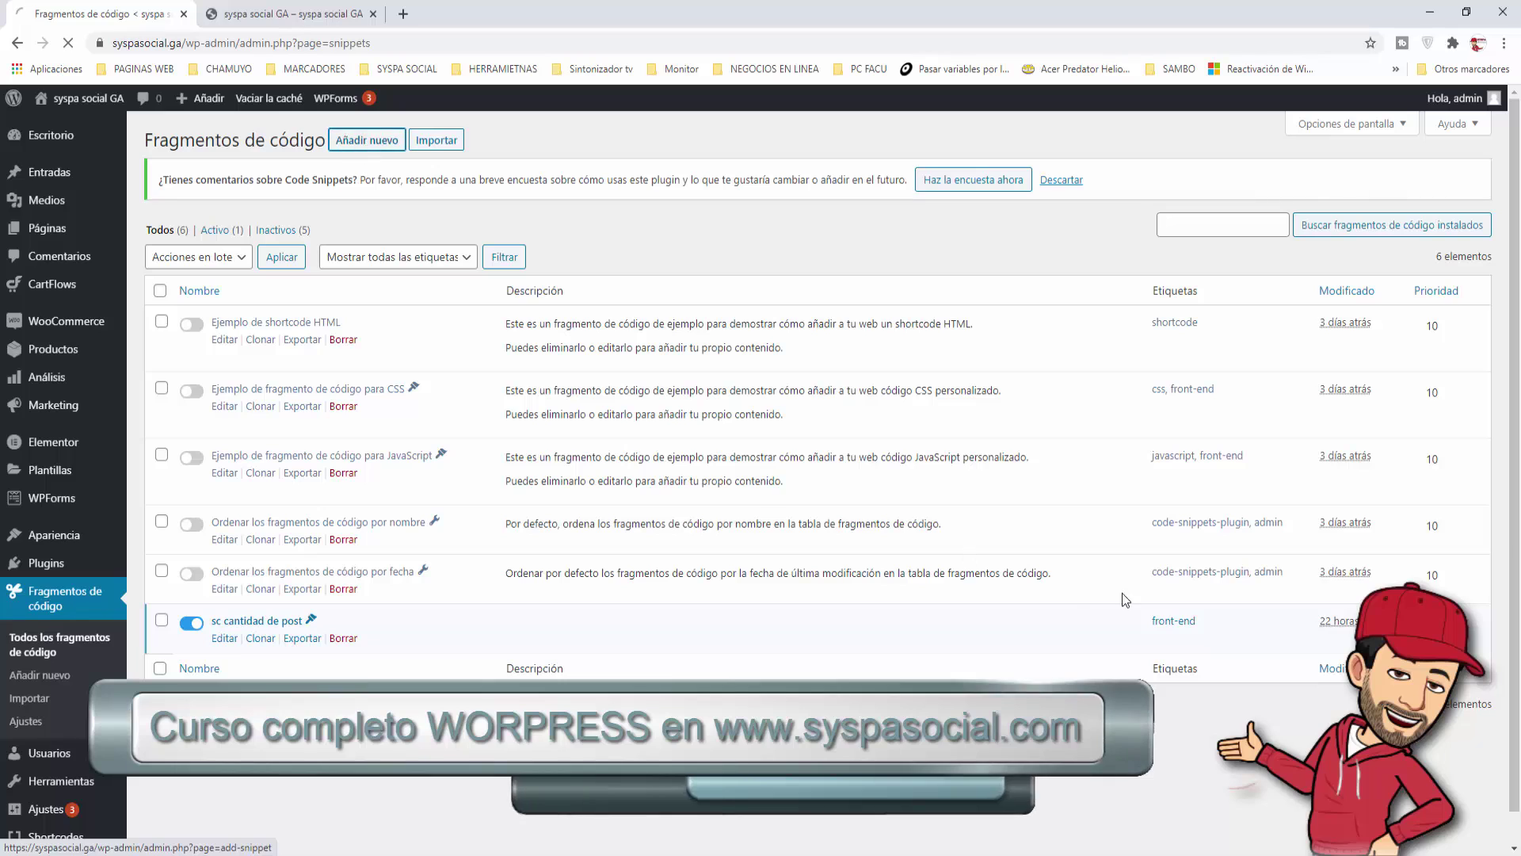
pyautogui.click(362, 141)
# Step: Paste the PHP defining syspa_mostrar_conectado and the mostrar_conectado shortcode into the Código box
pyautogui.click(244, 282)
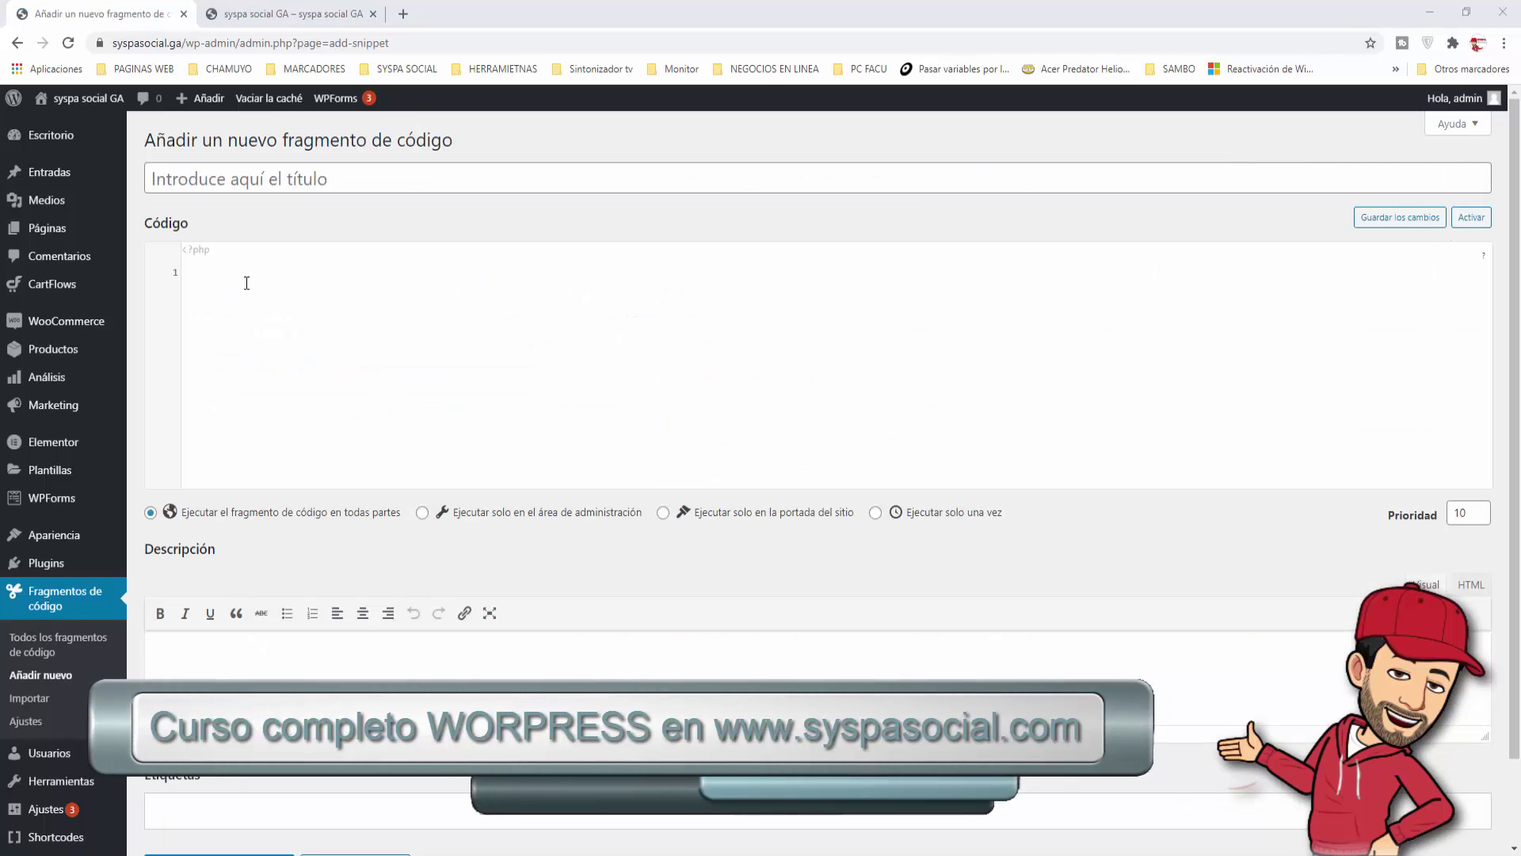
pyautogui.write('//display_name //user_login //user_email //user_level //user_firstname //user_lastname //ID  function syspa_mostrar_conectado( $atts ) {  global $current_user, $user_login;        wp_get_current_user();  add_filter(\'widget_text\', \'apply_shortcodes\');  if ($user_login)   return \'¡Hola \' . $current_user->display_name . \'!\';  else   return \'<a href="https://syspasocial.ga/index.php/my-account/">Acceder</a>\'; } add_shortcode( \'mostrar_conectado\', \'syspa_mostrar_conectado\' );')
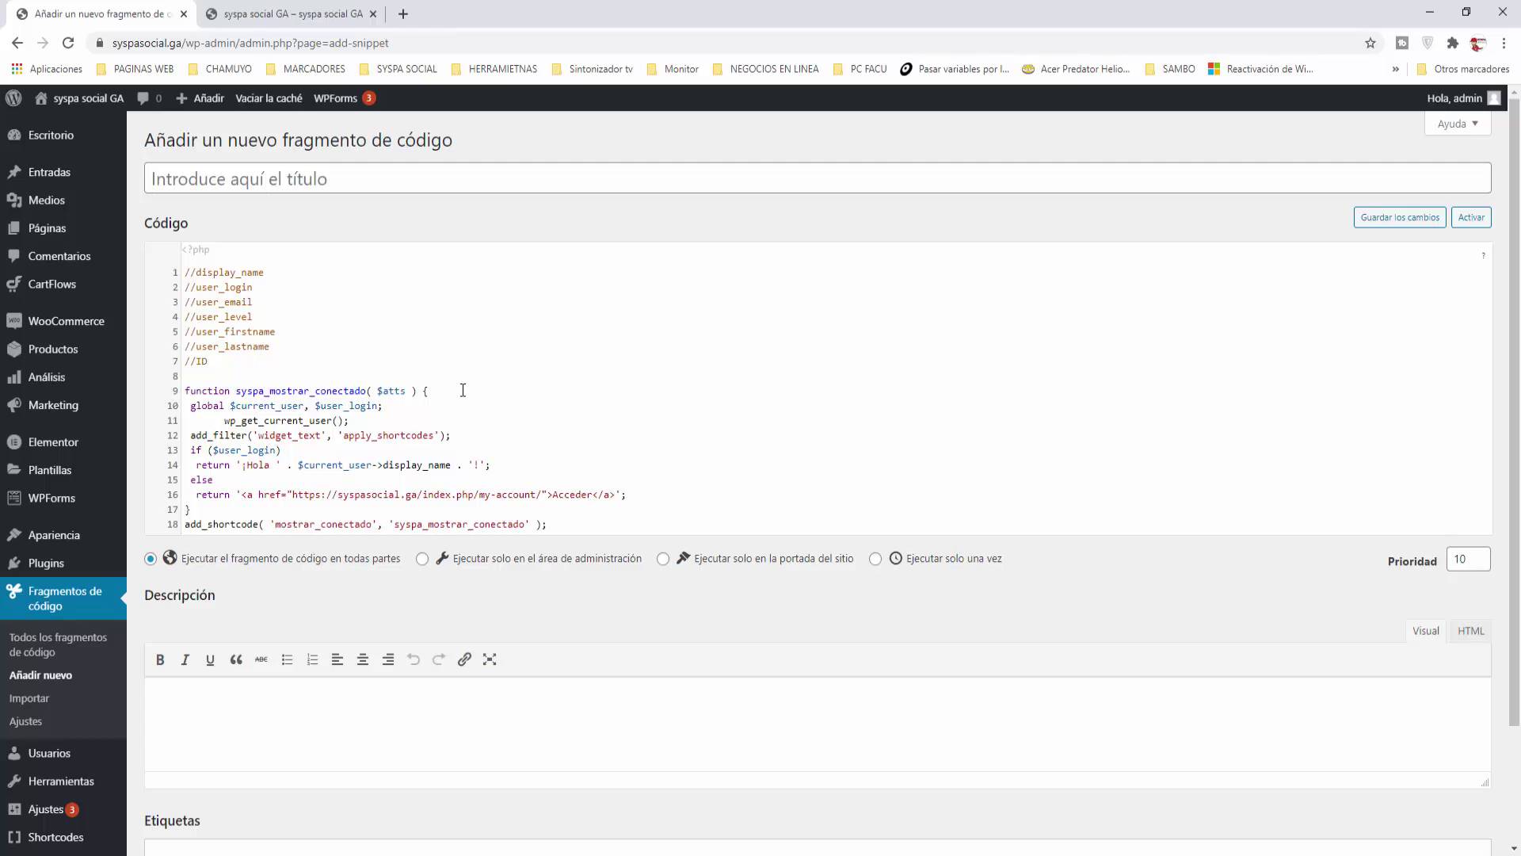
pyautogui.moveTo(206, 361); pyautogui.dragTo(168, 278)
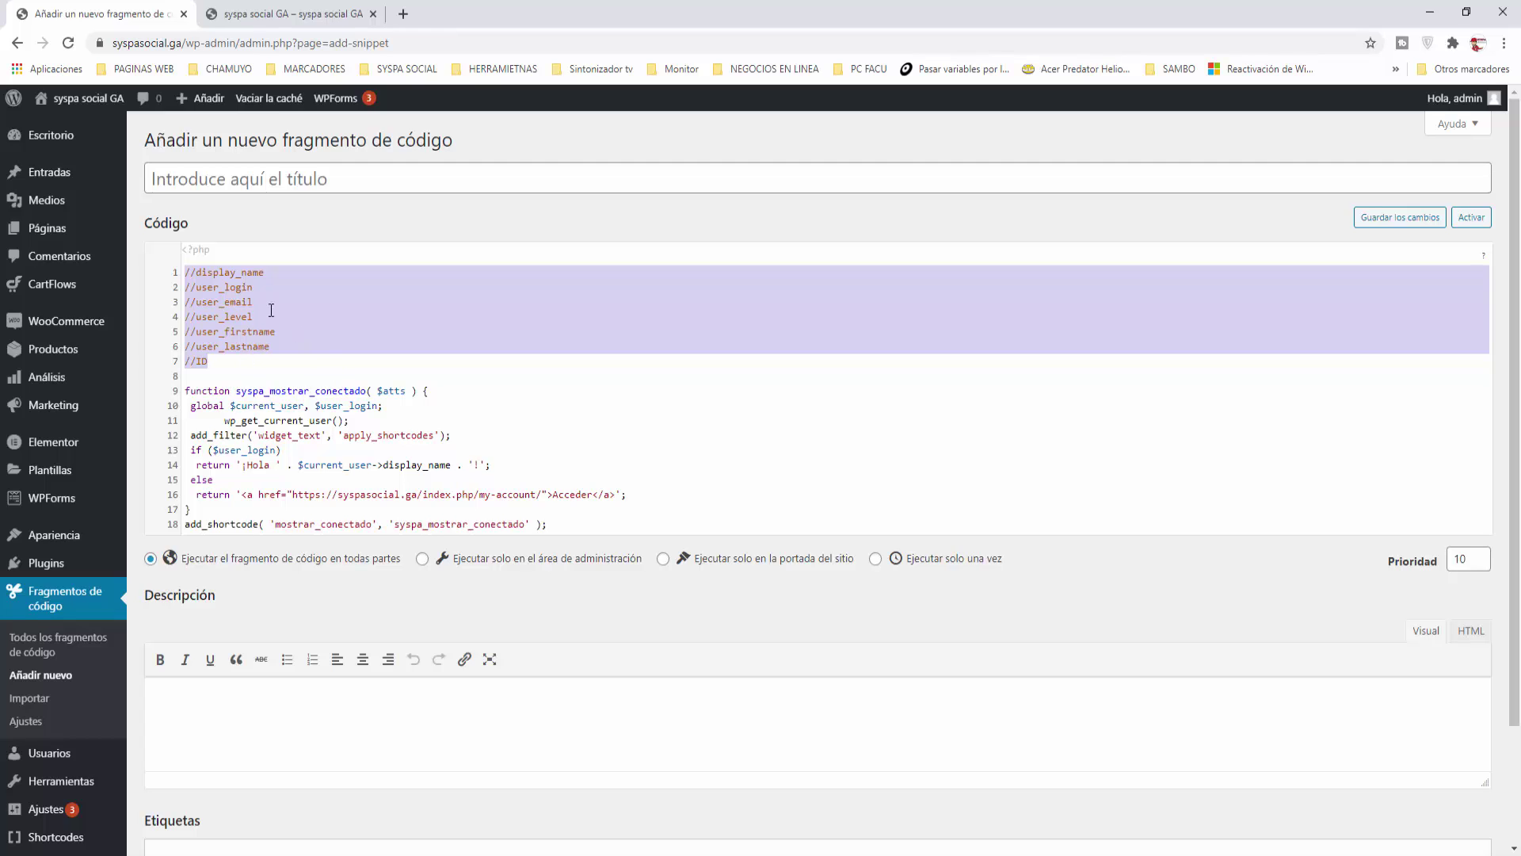
pyautogui.click(268, 272)
pyautogui.doubleClick(209, 272)
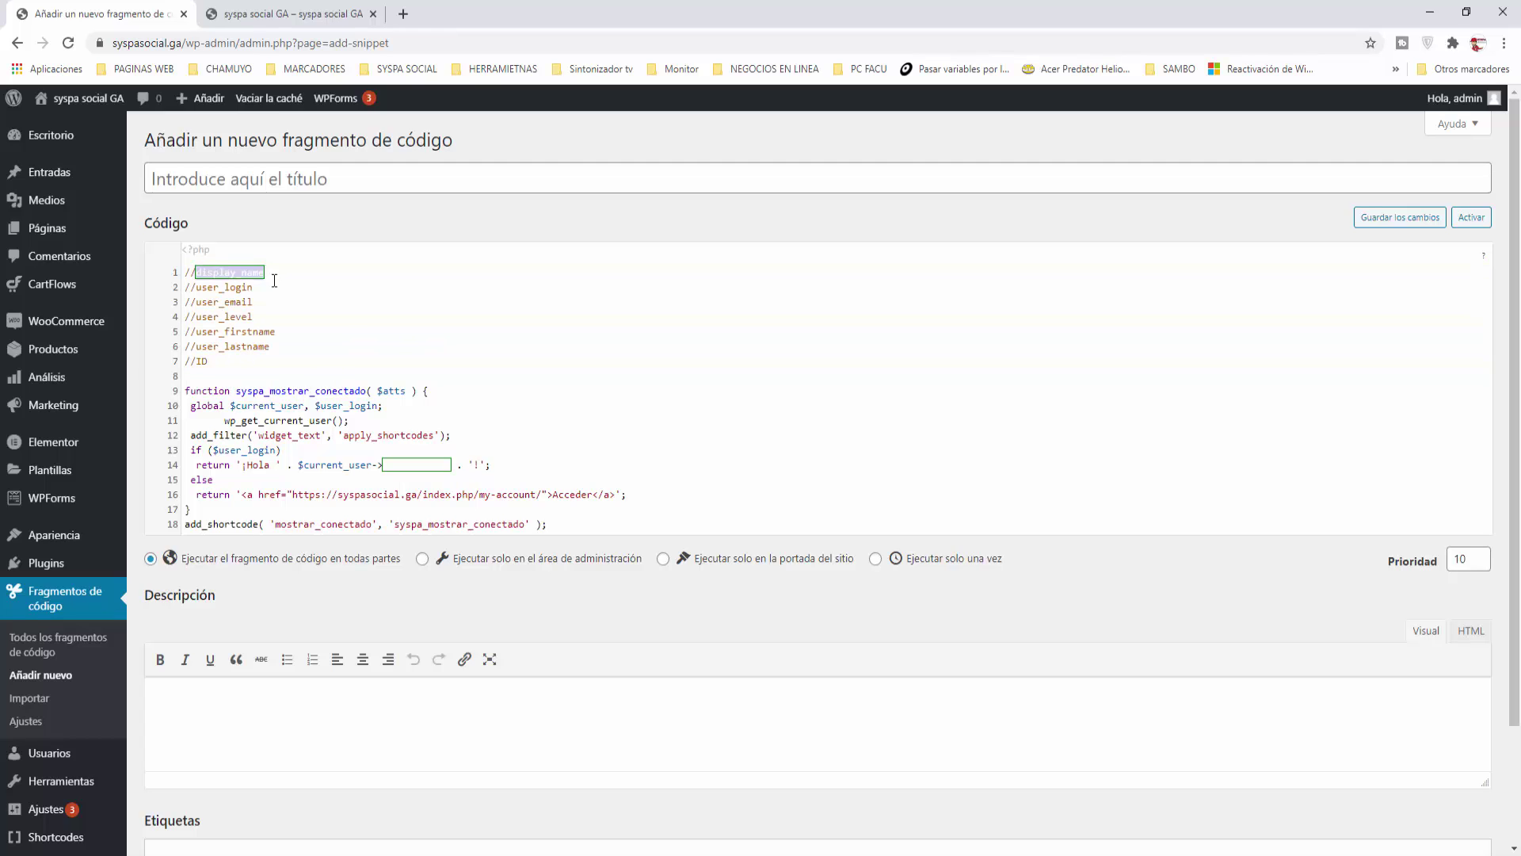
pyautogui.click(303, 281)
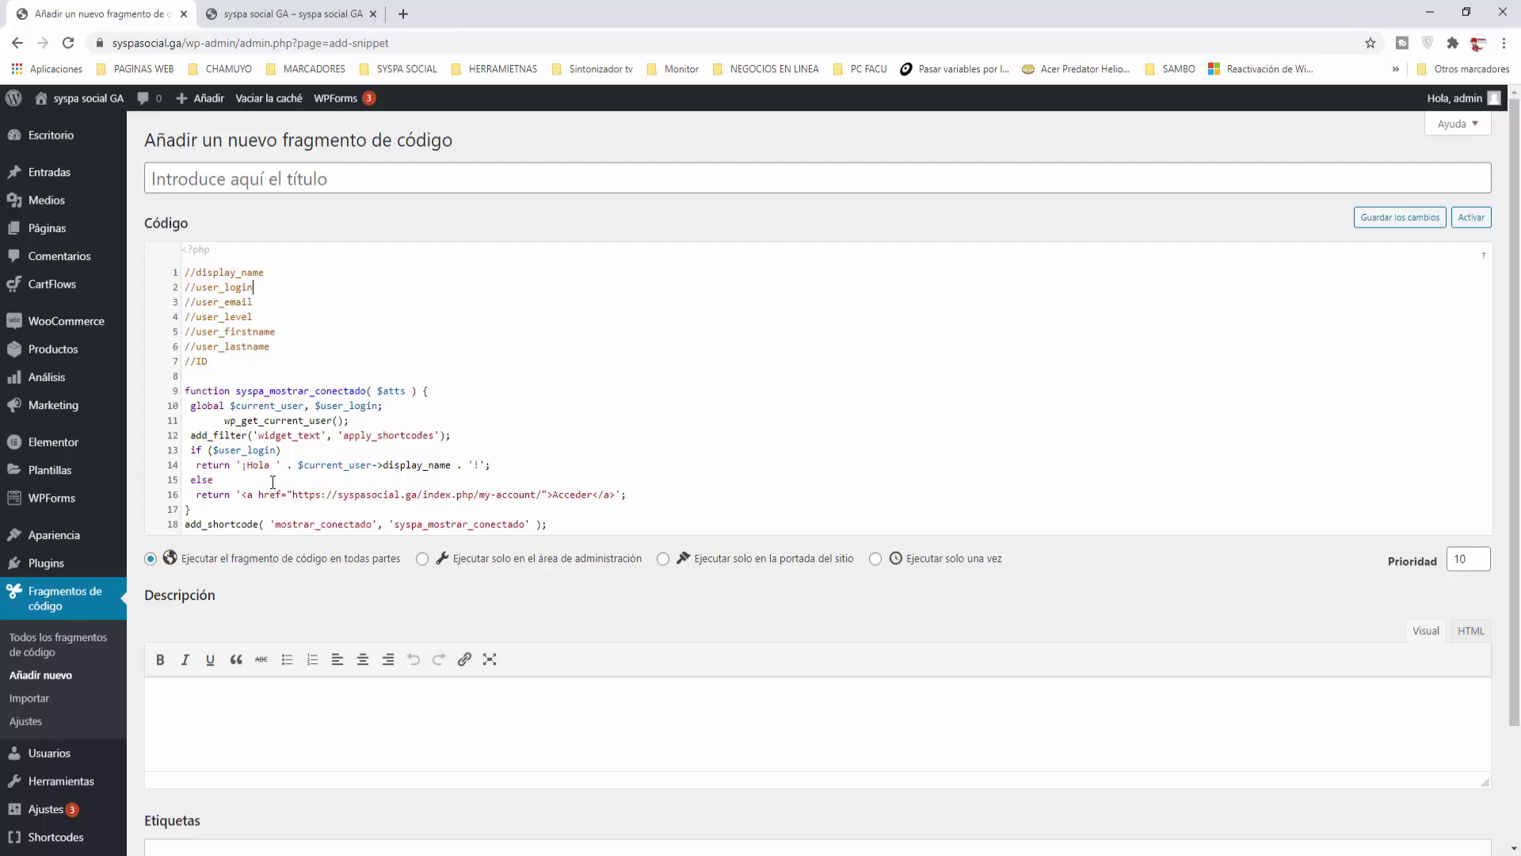
pyautogui.moveTo(205, 515); pyautogui.dragTo(188, 390)
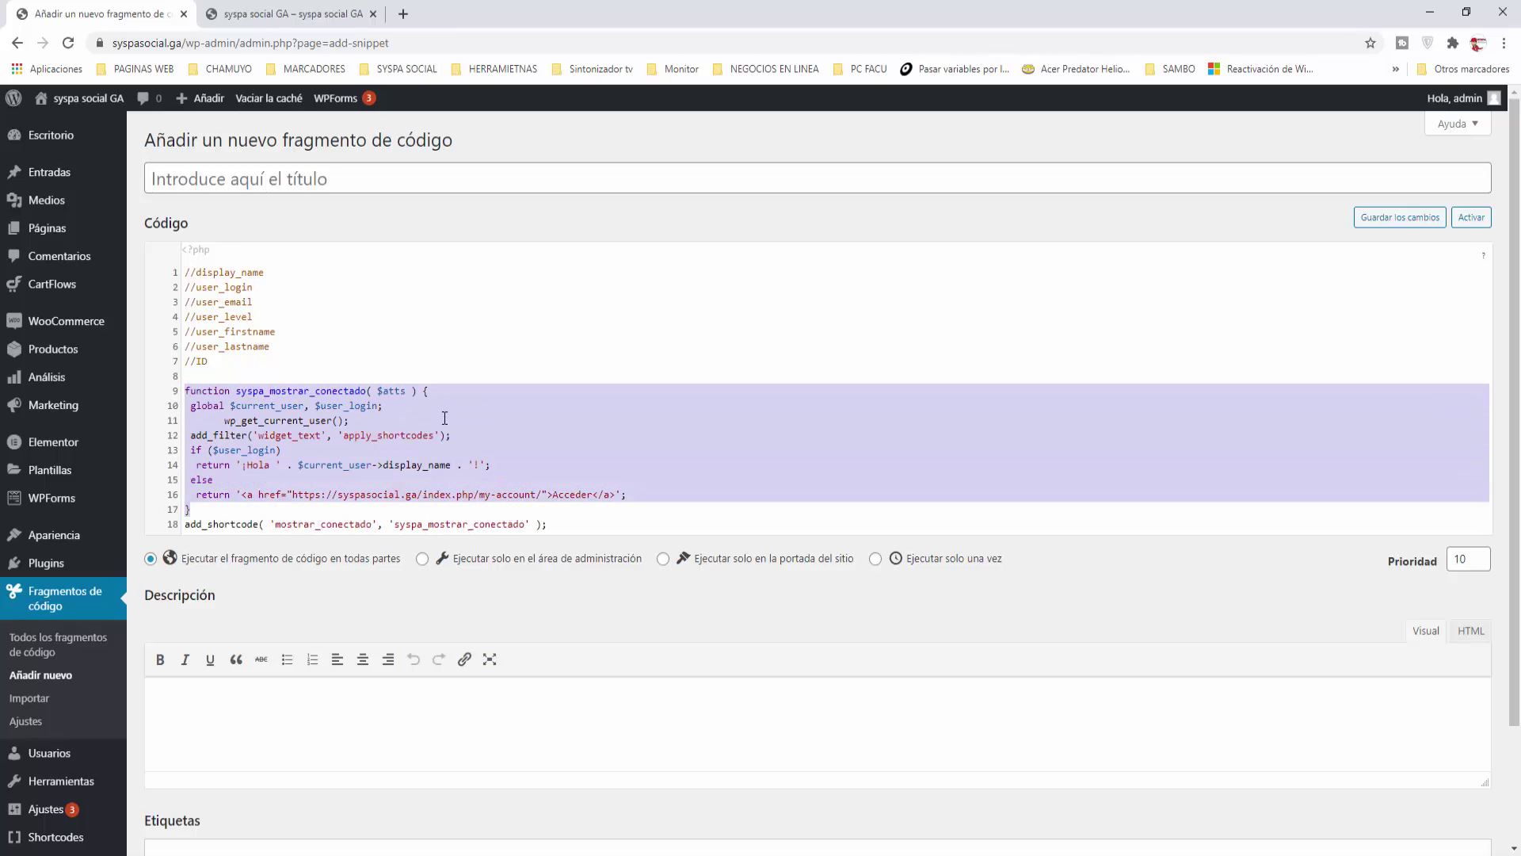
pyautogui.click(214, 511)
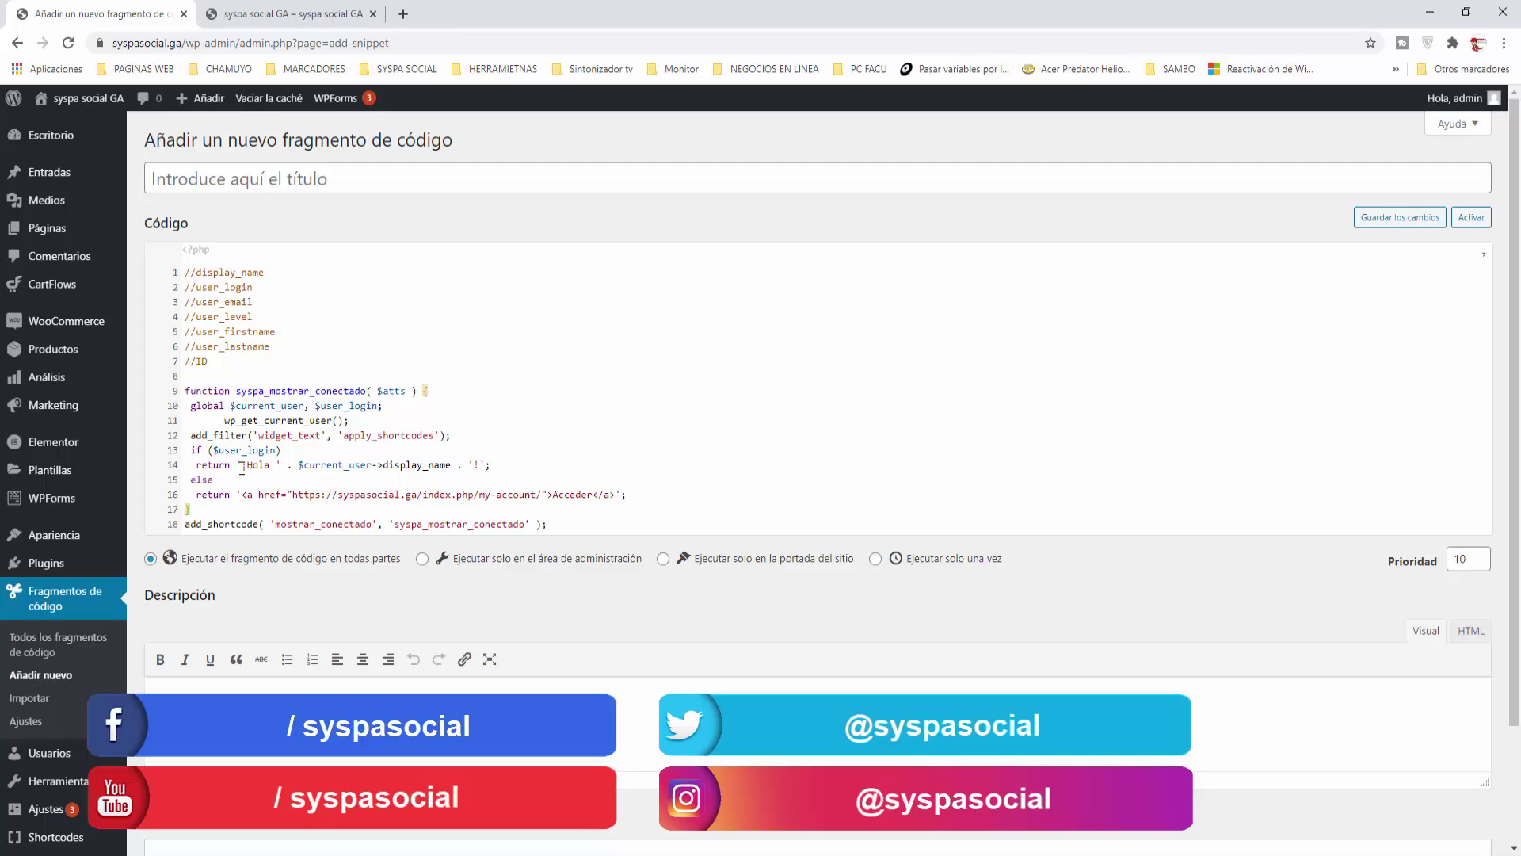
pyautogui.moveTo(198, 464); pyautogui.dragTo(507, 469)
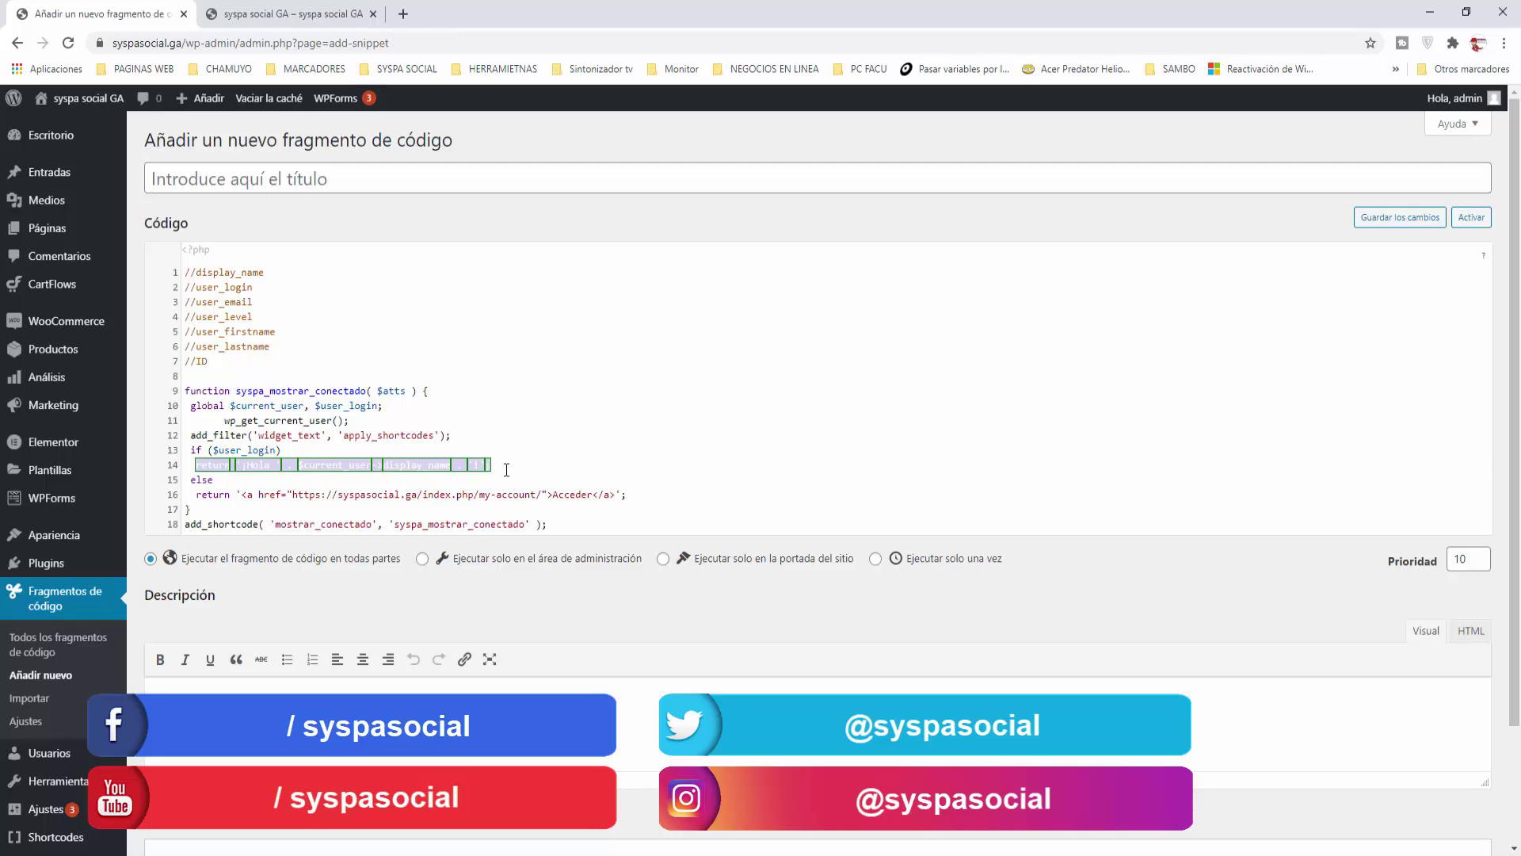
pyautogui.click(269, 468)
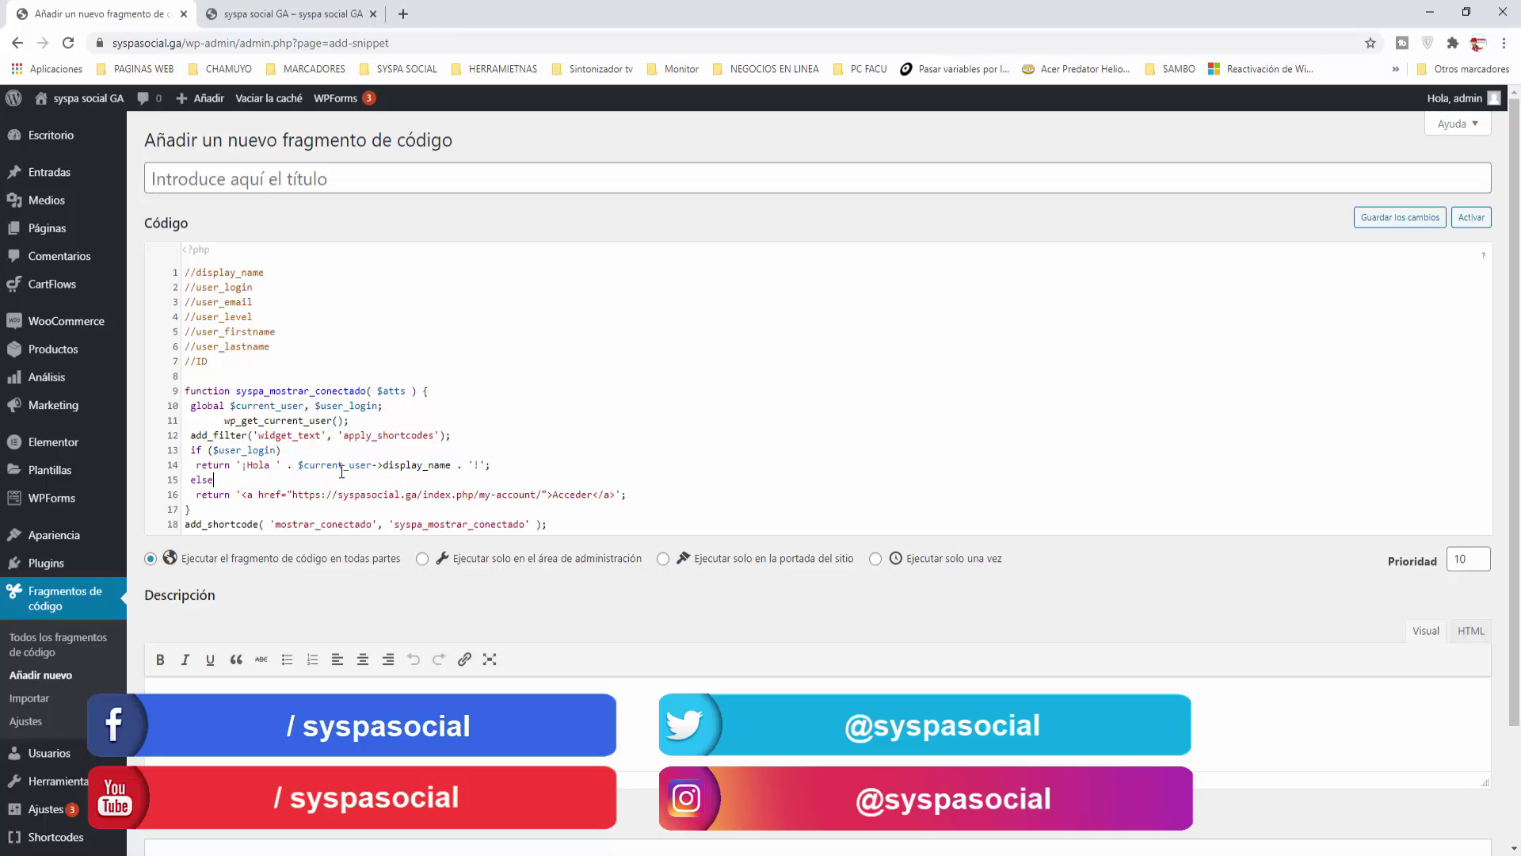
pyautogui.click(483, 482)
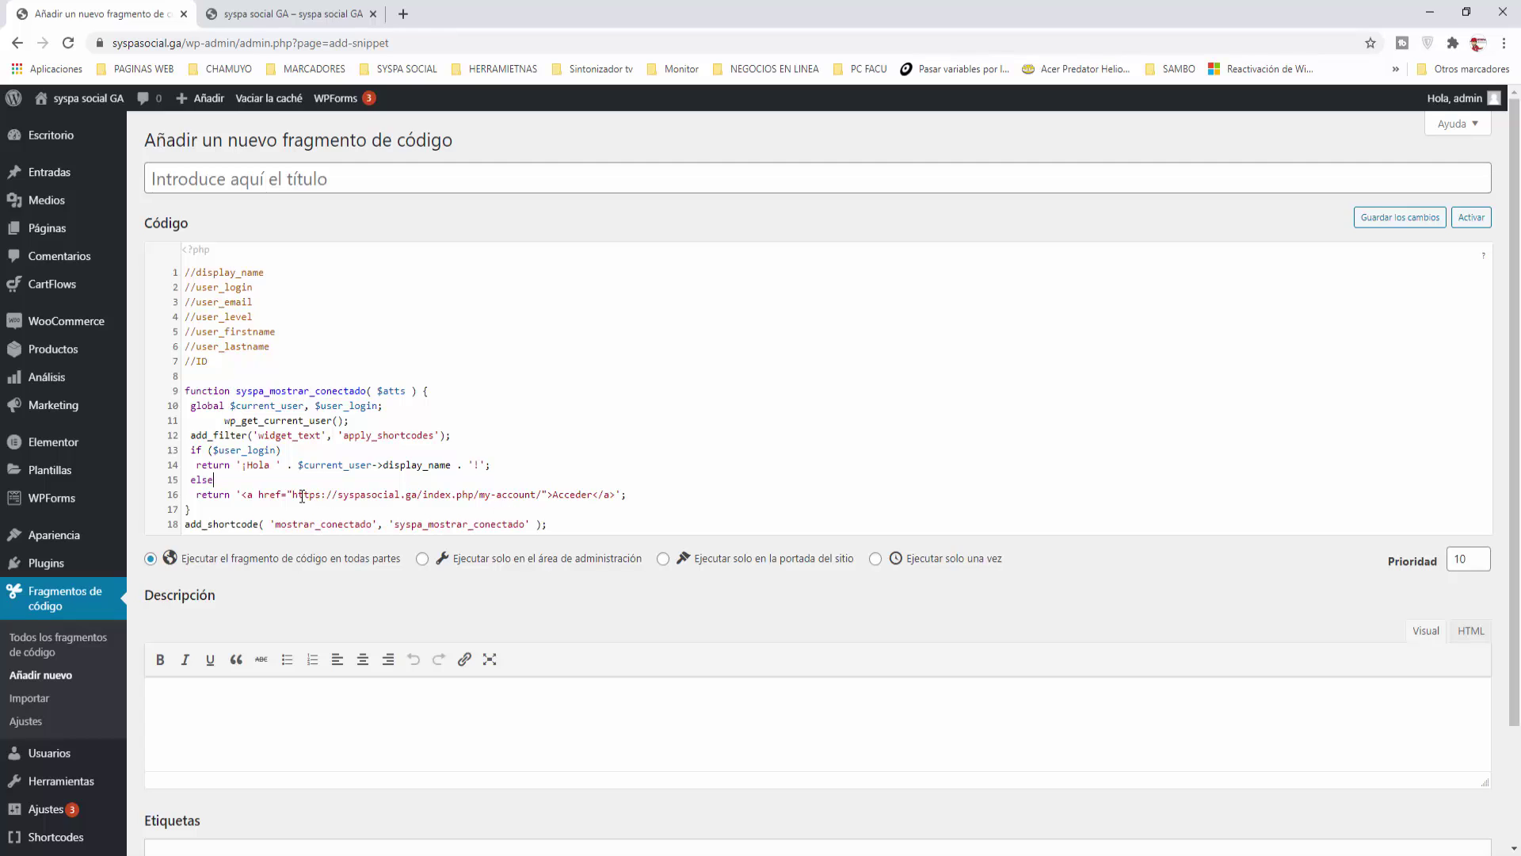
pyautogui.moveTo(294, 496); pyautogui.dragTo(543, 496)
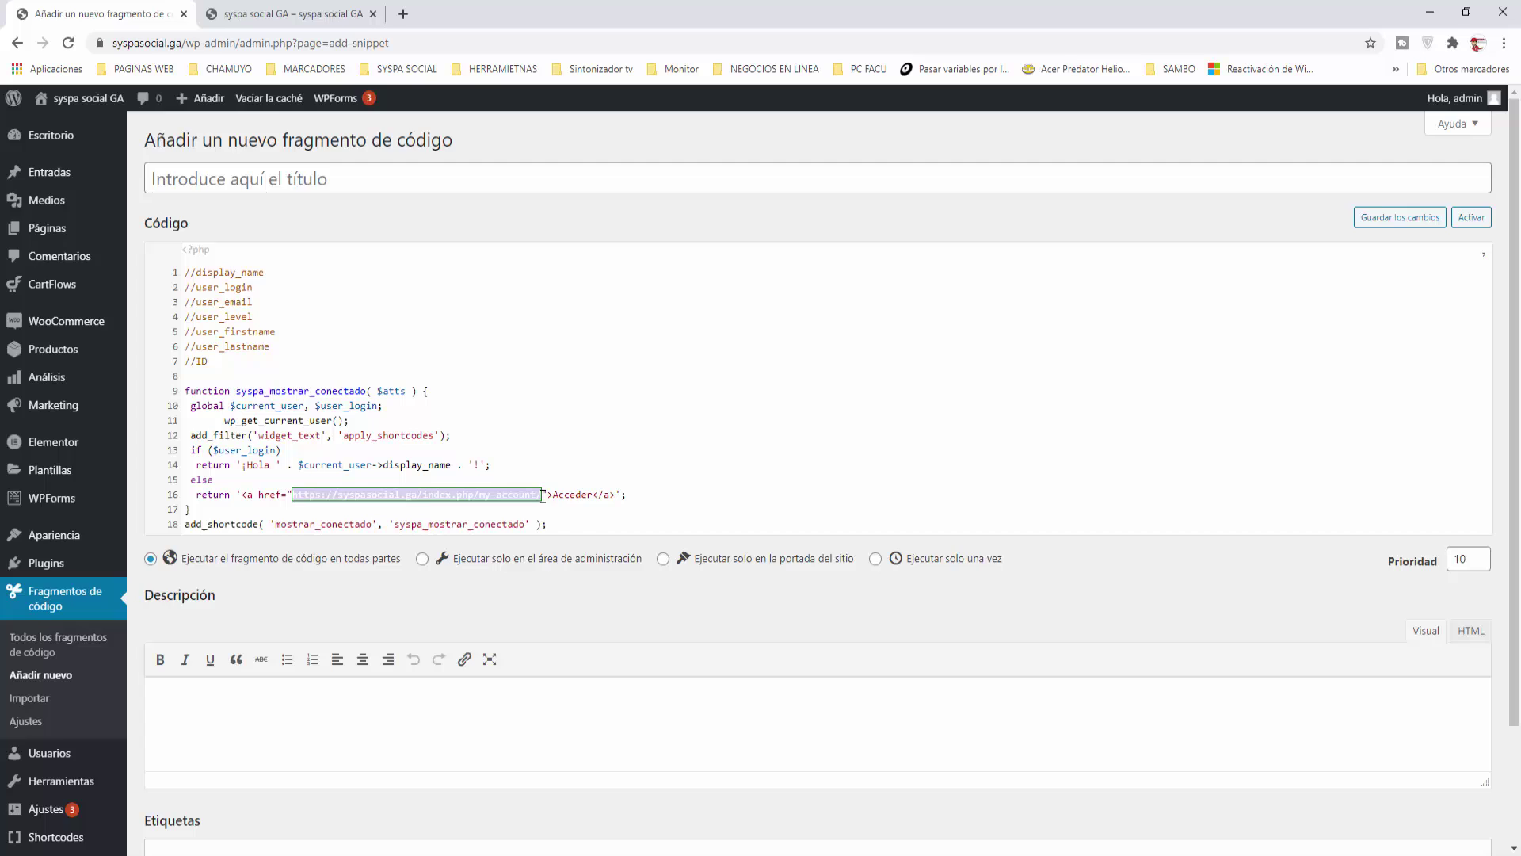
pyautogui.click(671, 498)
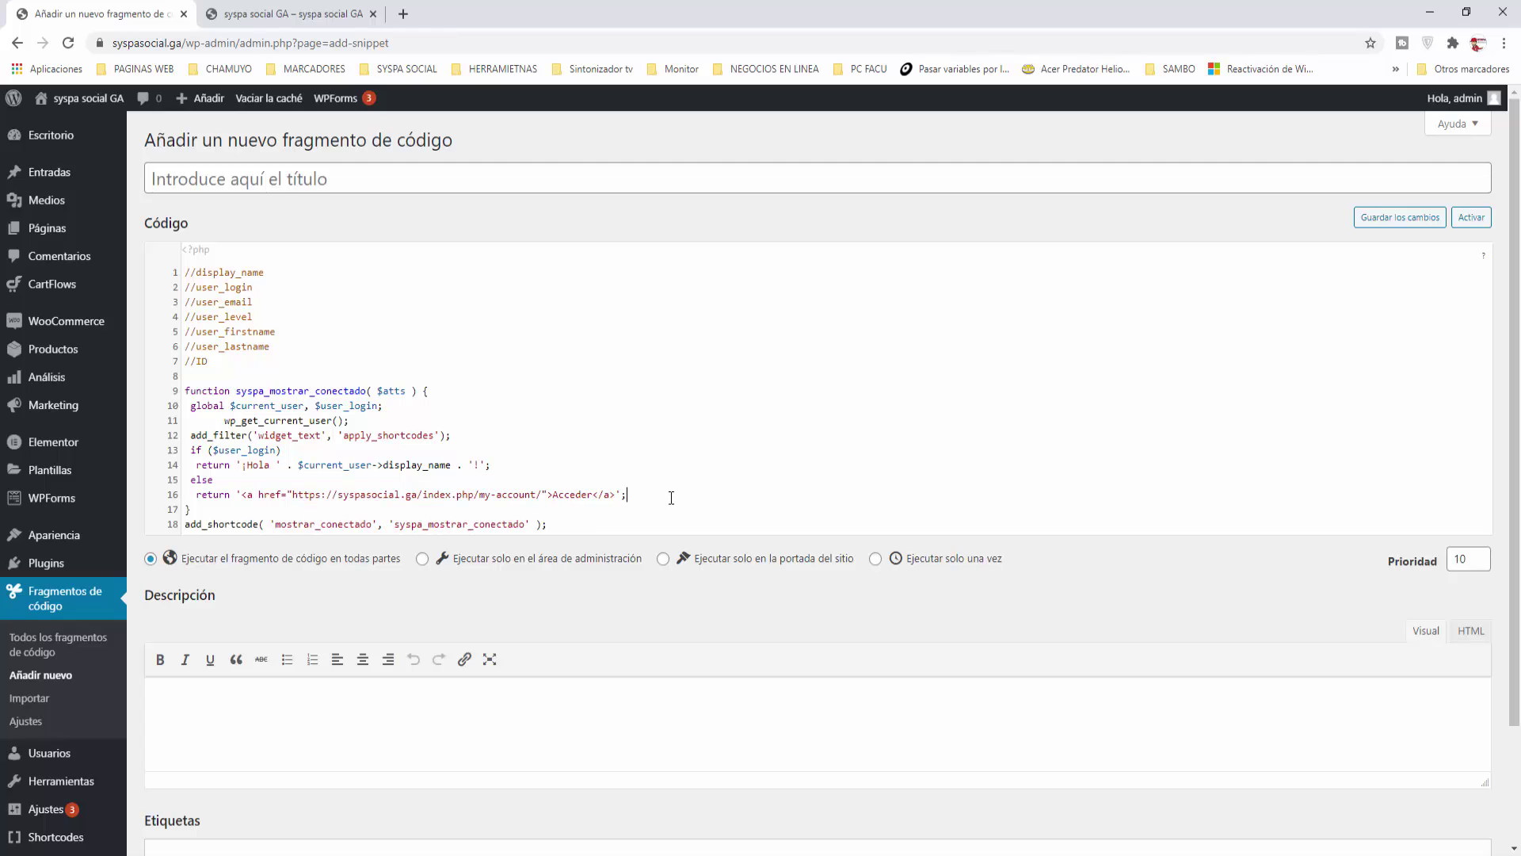
pyautogui.moveTo(285, 496); pyautogui.dragTo(596, 520)
pyautogui.click(516, 519)
pyautogui.click(179, 531)
pyautogui.click(597, 520)
pyautogui.moveTo(275, 527); pyautogui.dragTo(373, 527)
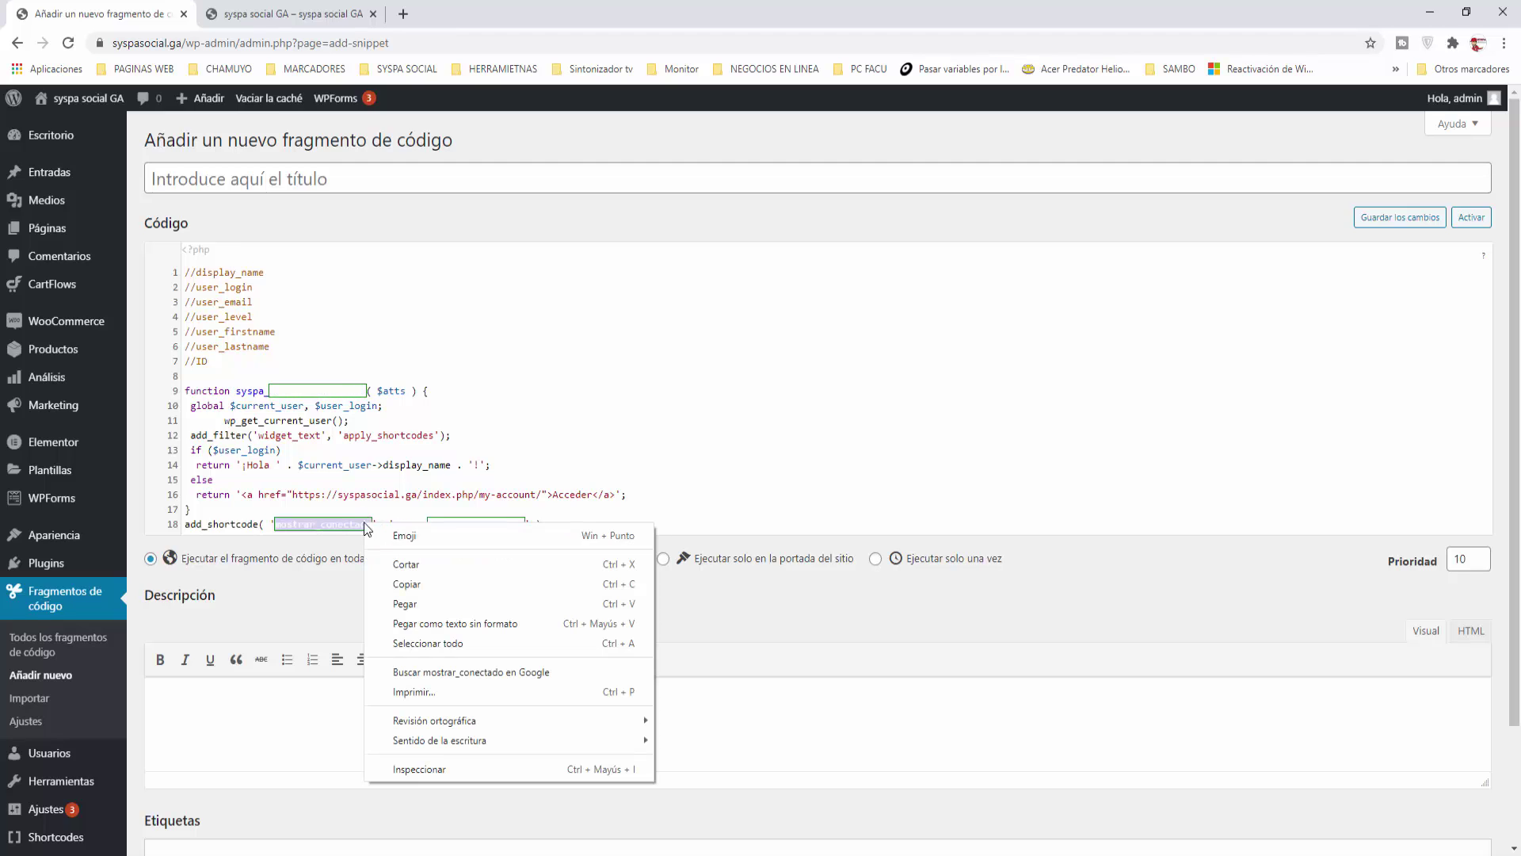
pyautogui.rightClick(365, 524)
pyautogui.click(400, 584)
pyautogui.click(599, 516)
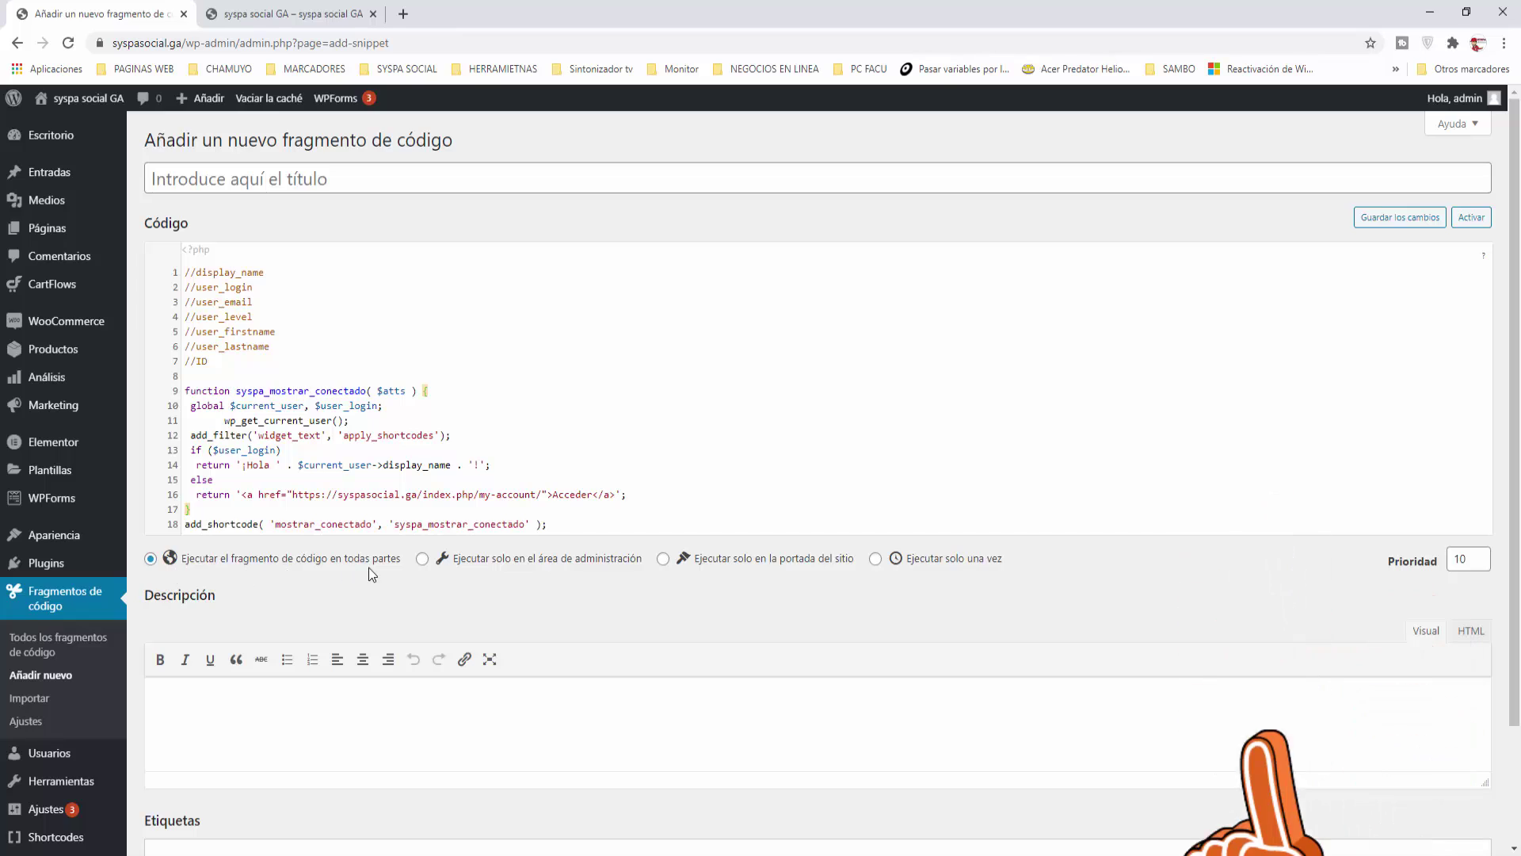
# Step: Set the snippet to run only on the site front end
pyautogui.click(667, 561)
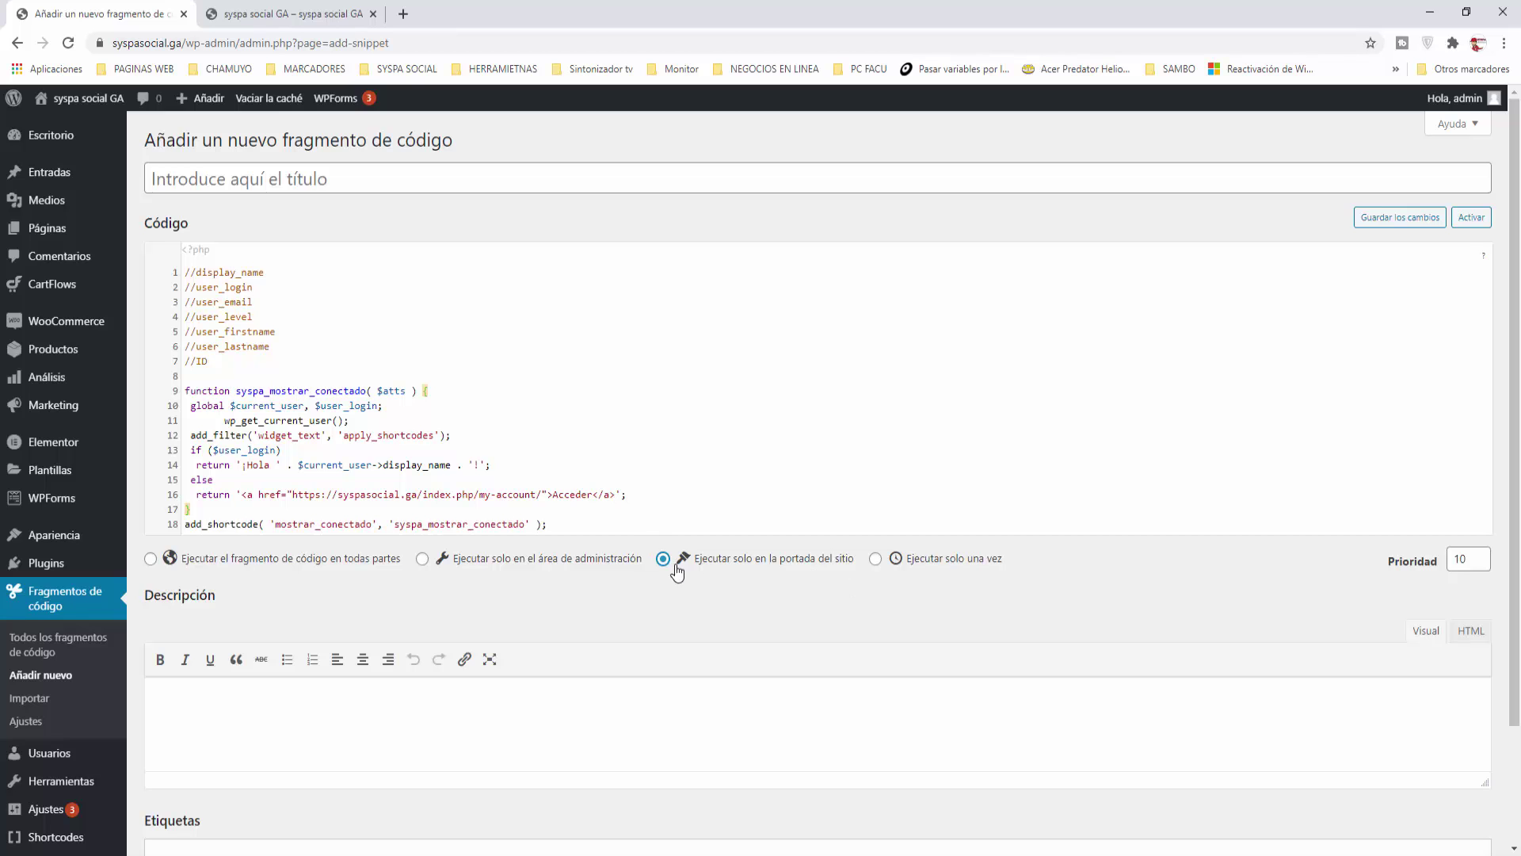
pyautogui.scroll(-2, 677, 570)
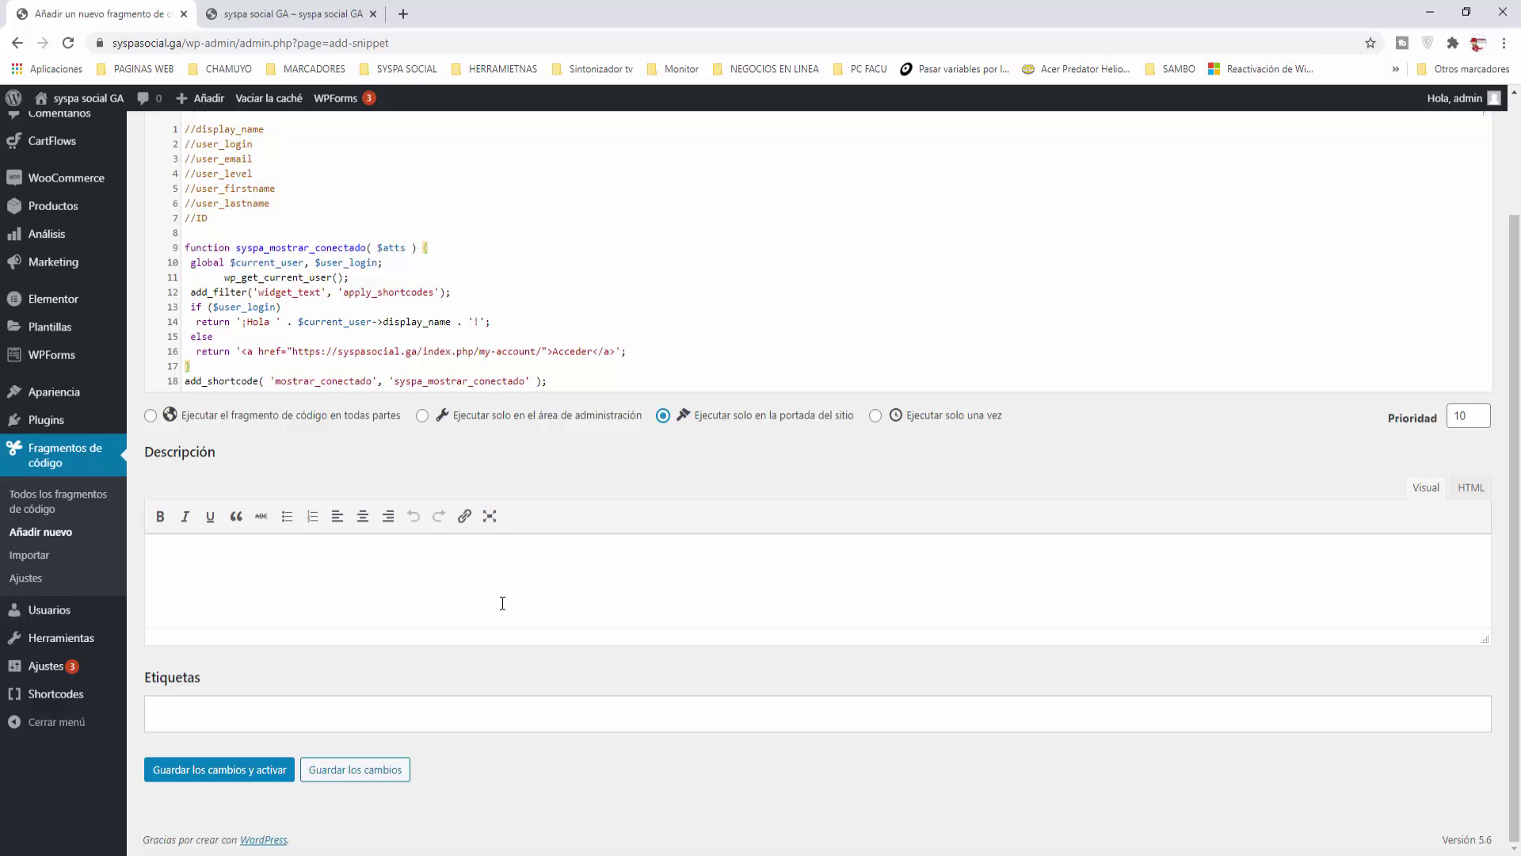
pyautogui.scroll(2, 502, 603)
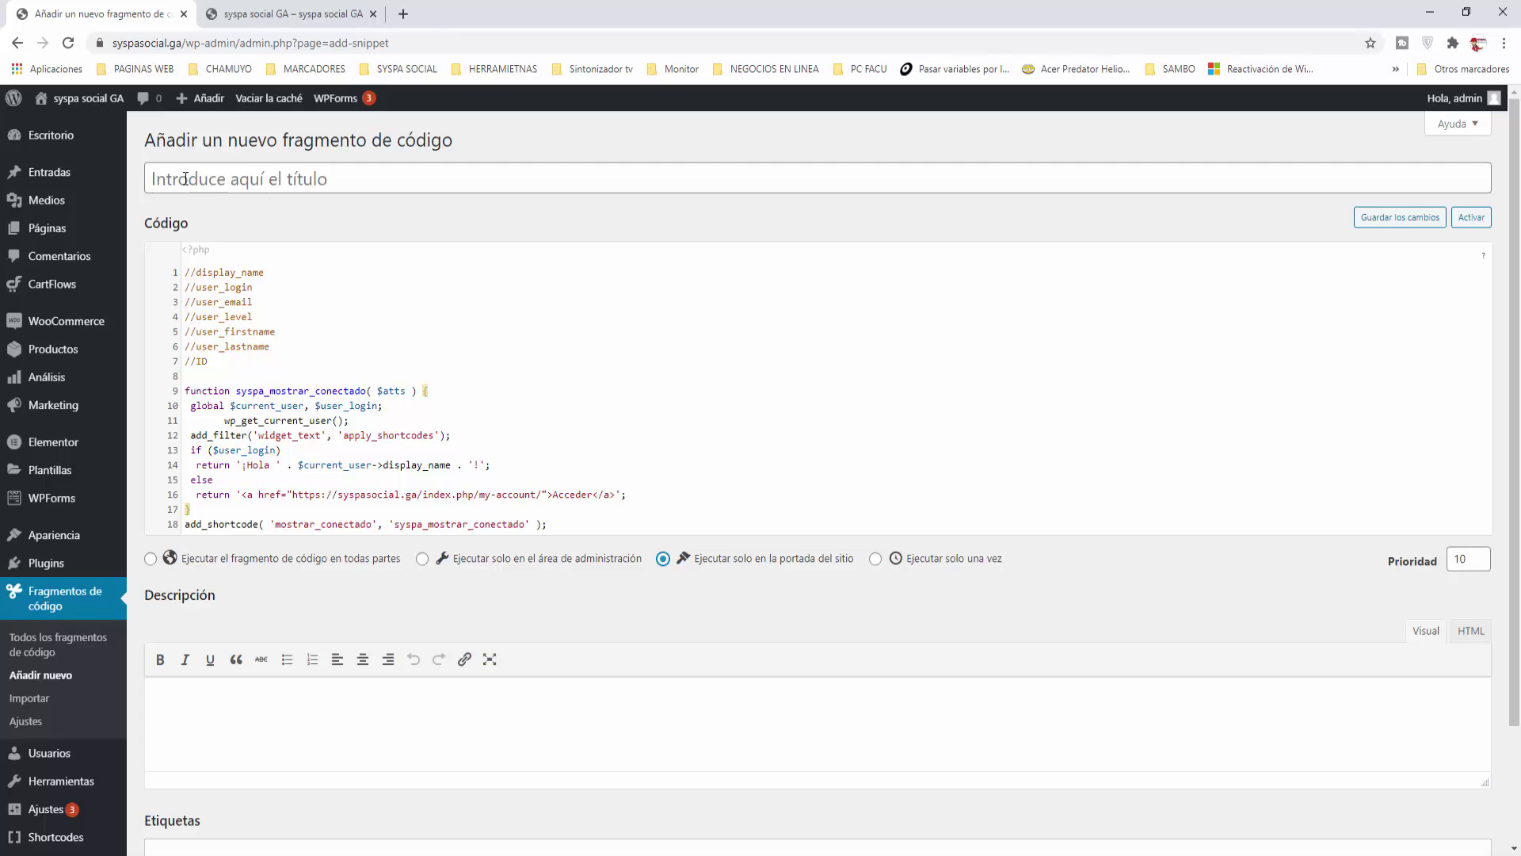
# Step: Title the snippet 'sc mostrar conectado' and save the changes
pyautogui.click(185, 179)
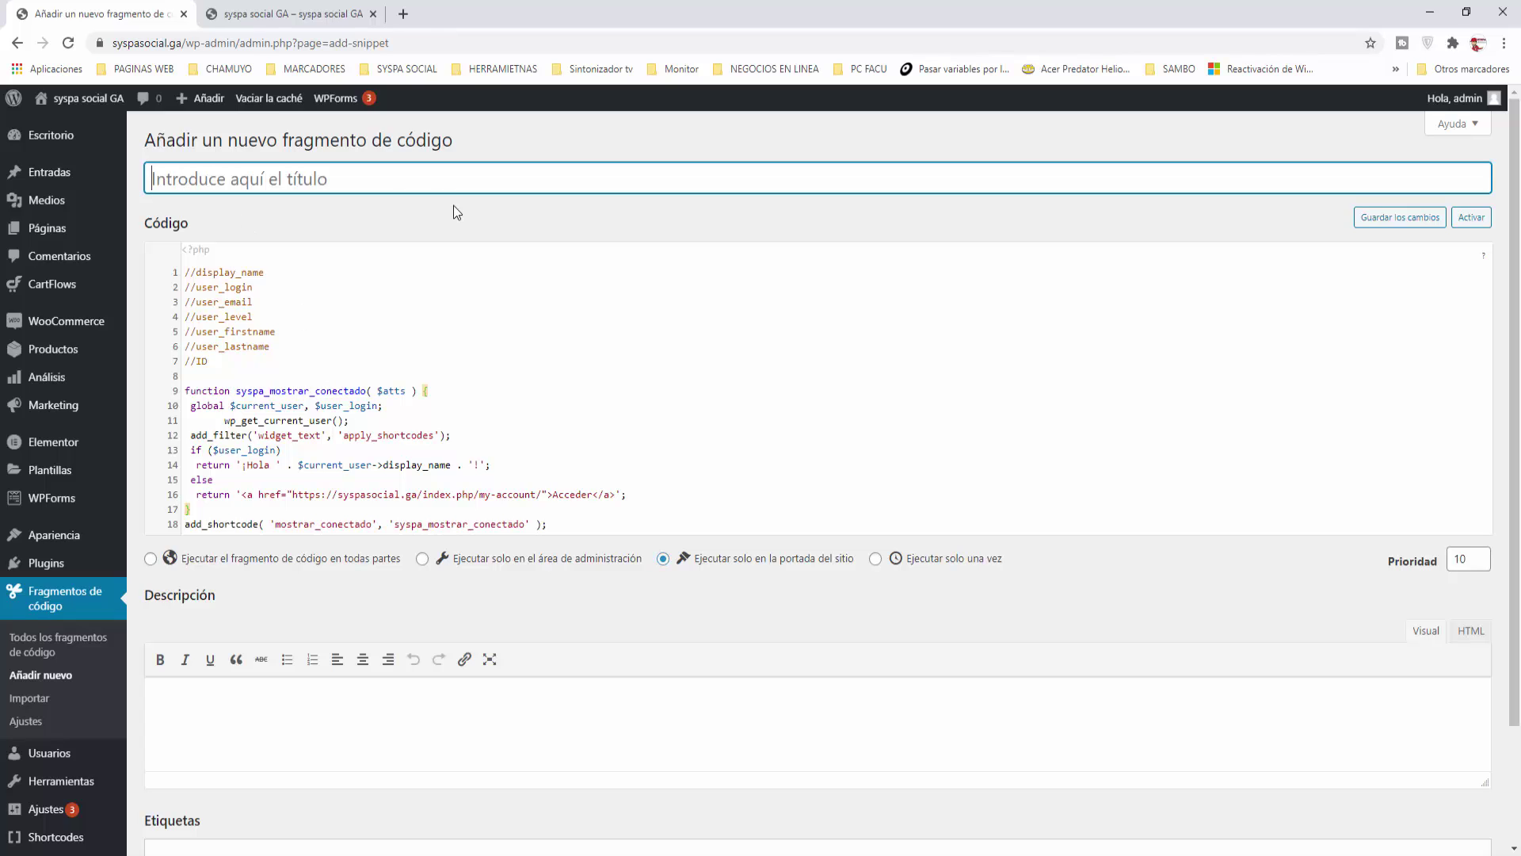
pyautogui.write('sc')
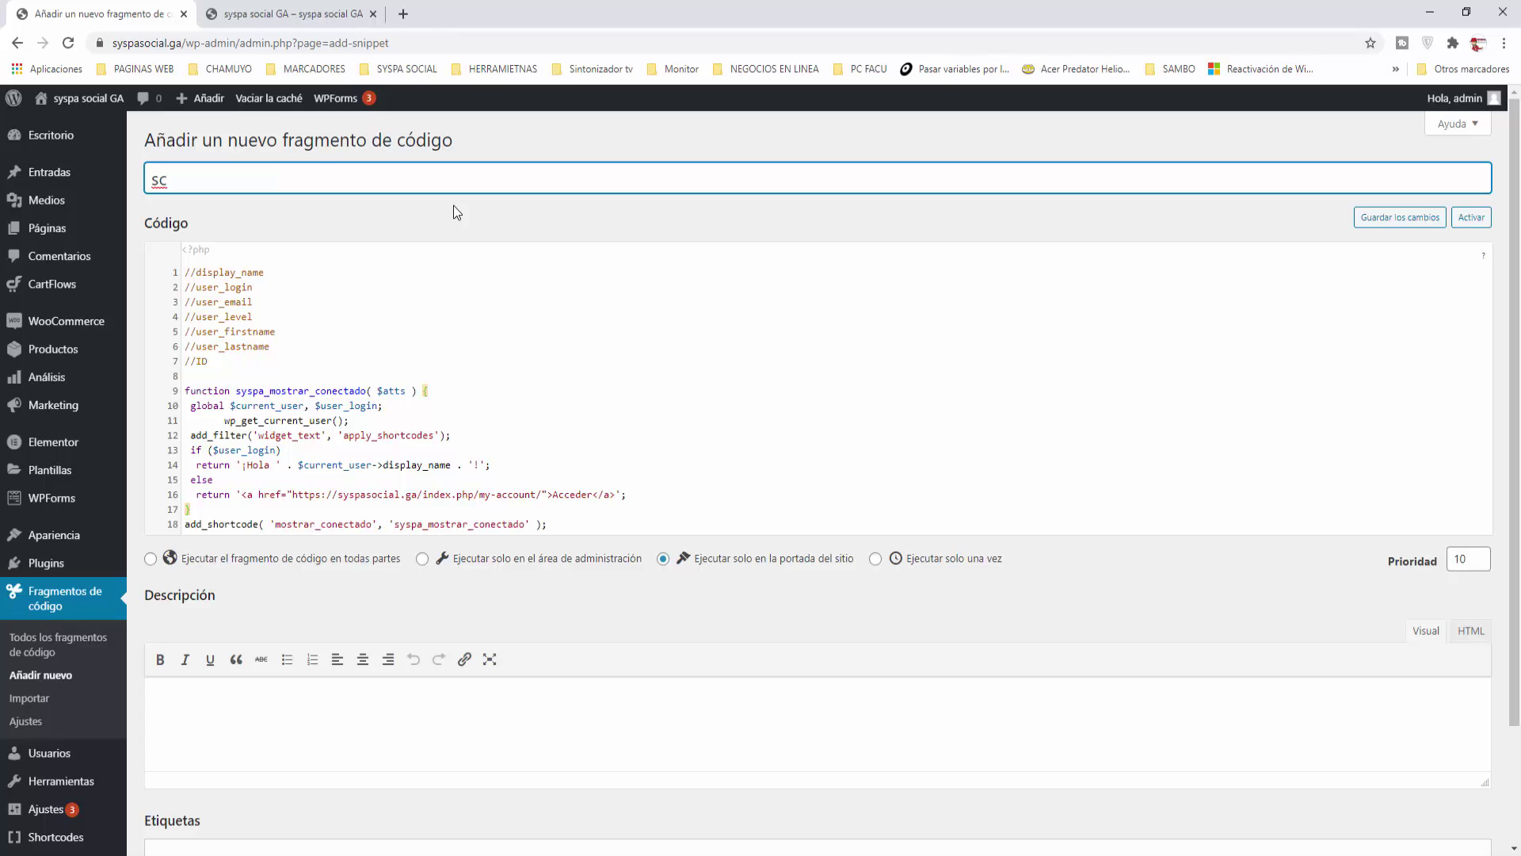
pyautogui.write(' mostrar conectado')
pyautogui.click(428, 217)
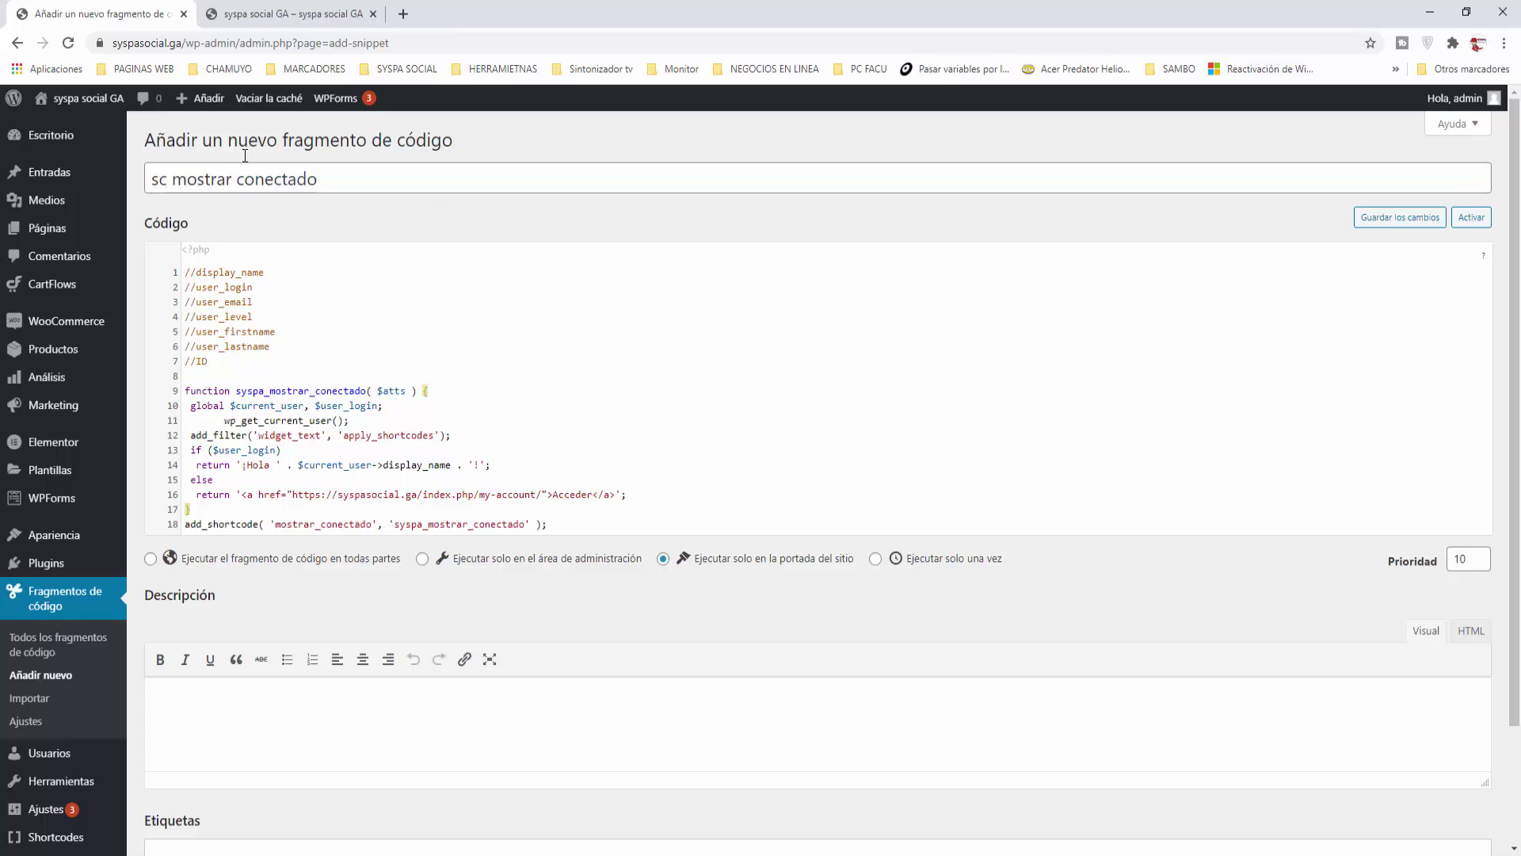
pyautogui.click(1375, 224)
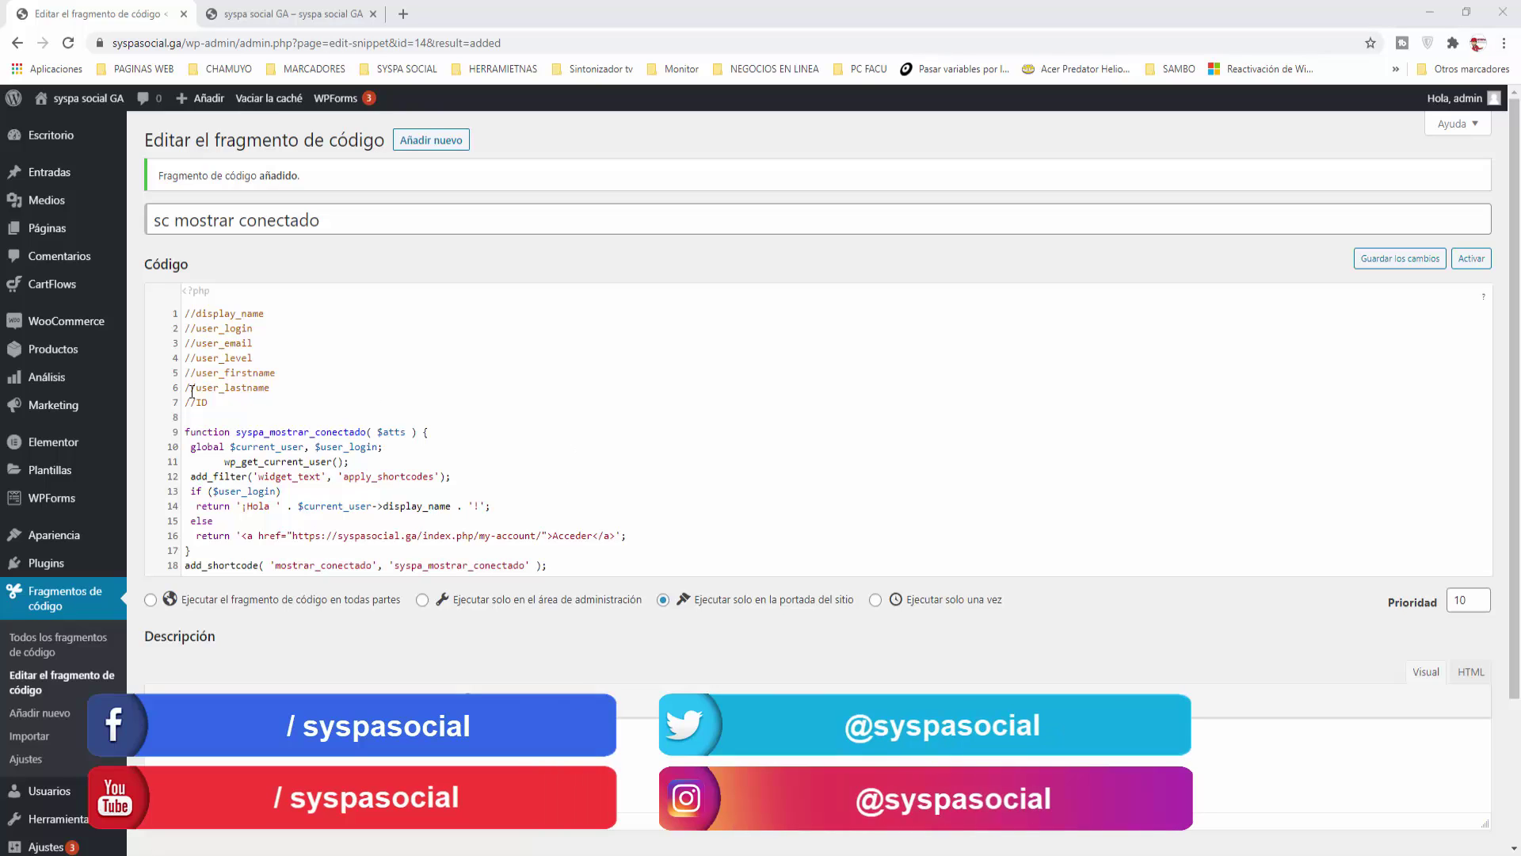
# Step: In Apariencia > Menús, fill a Shortcode item titled CONECTADO with content [mostrar_conectado]
pyautogui.moveTo(111, 537)
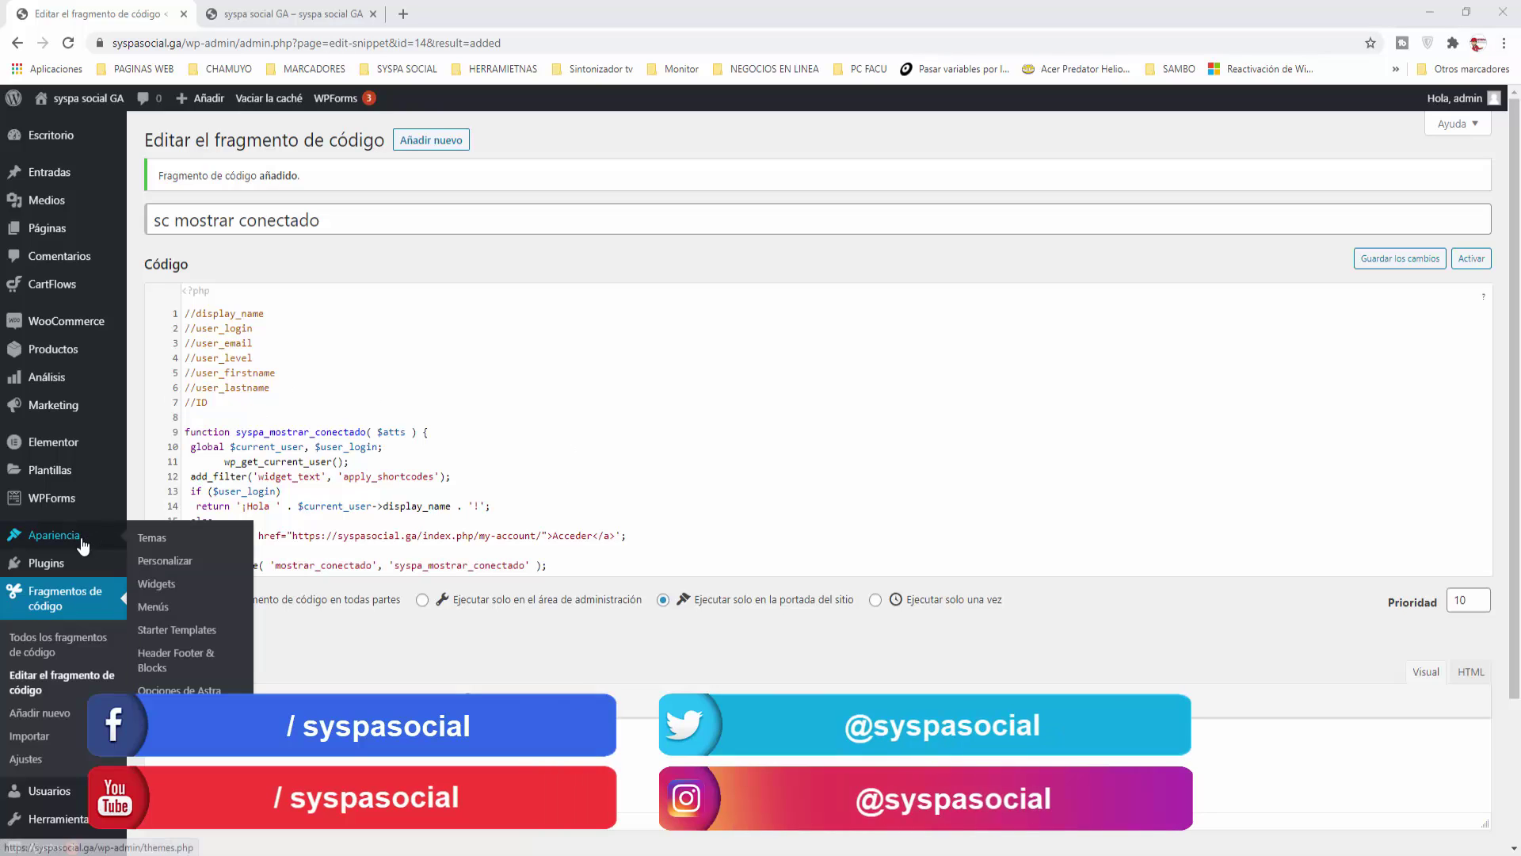
pyautogui.click(180, 609)
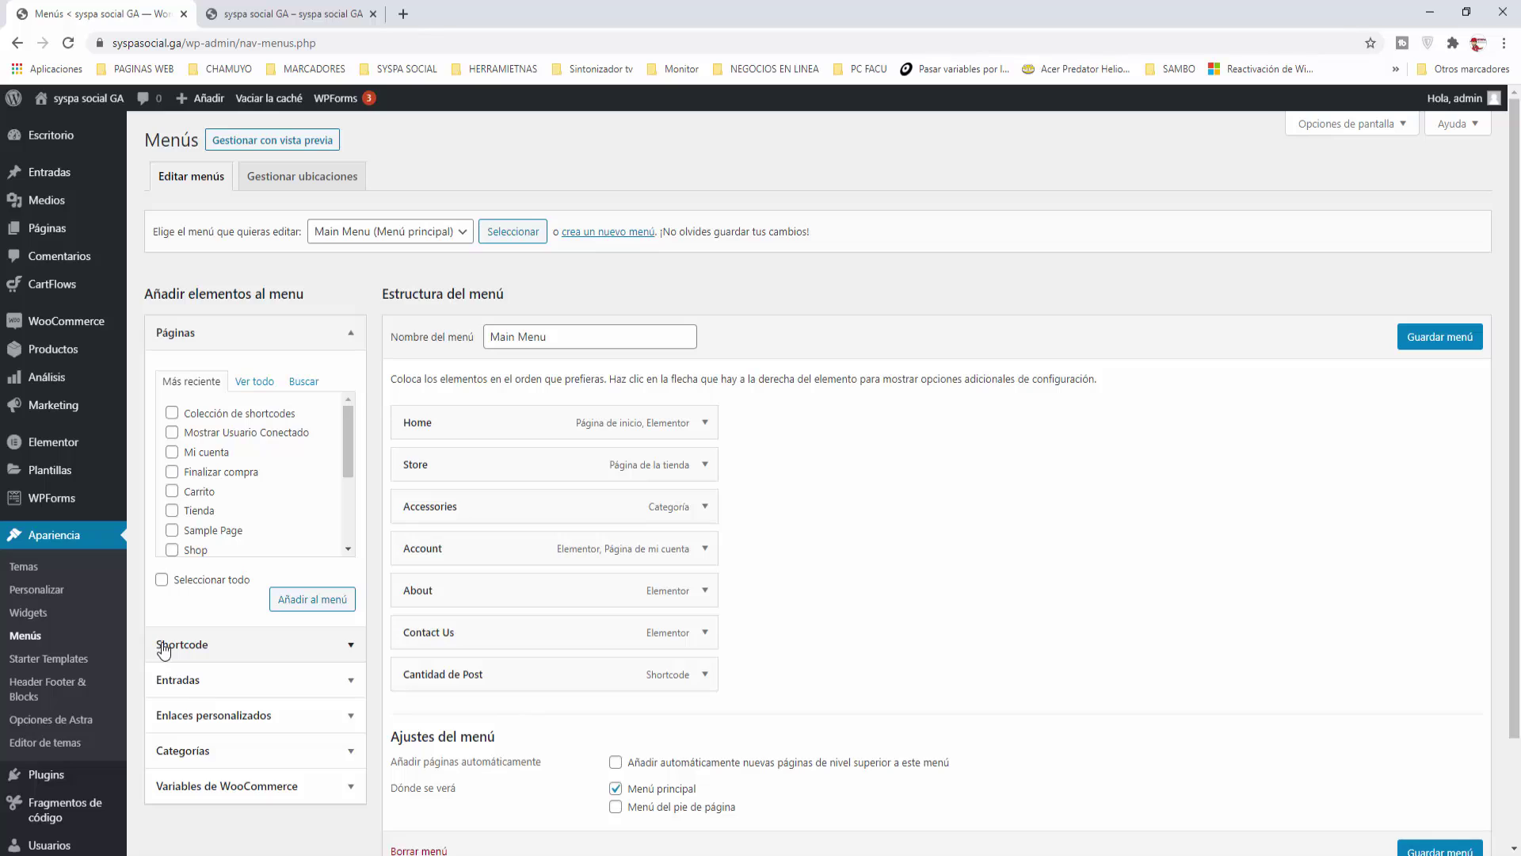
pyautogui.click(351, 648)
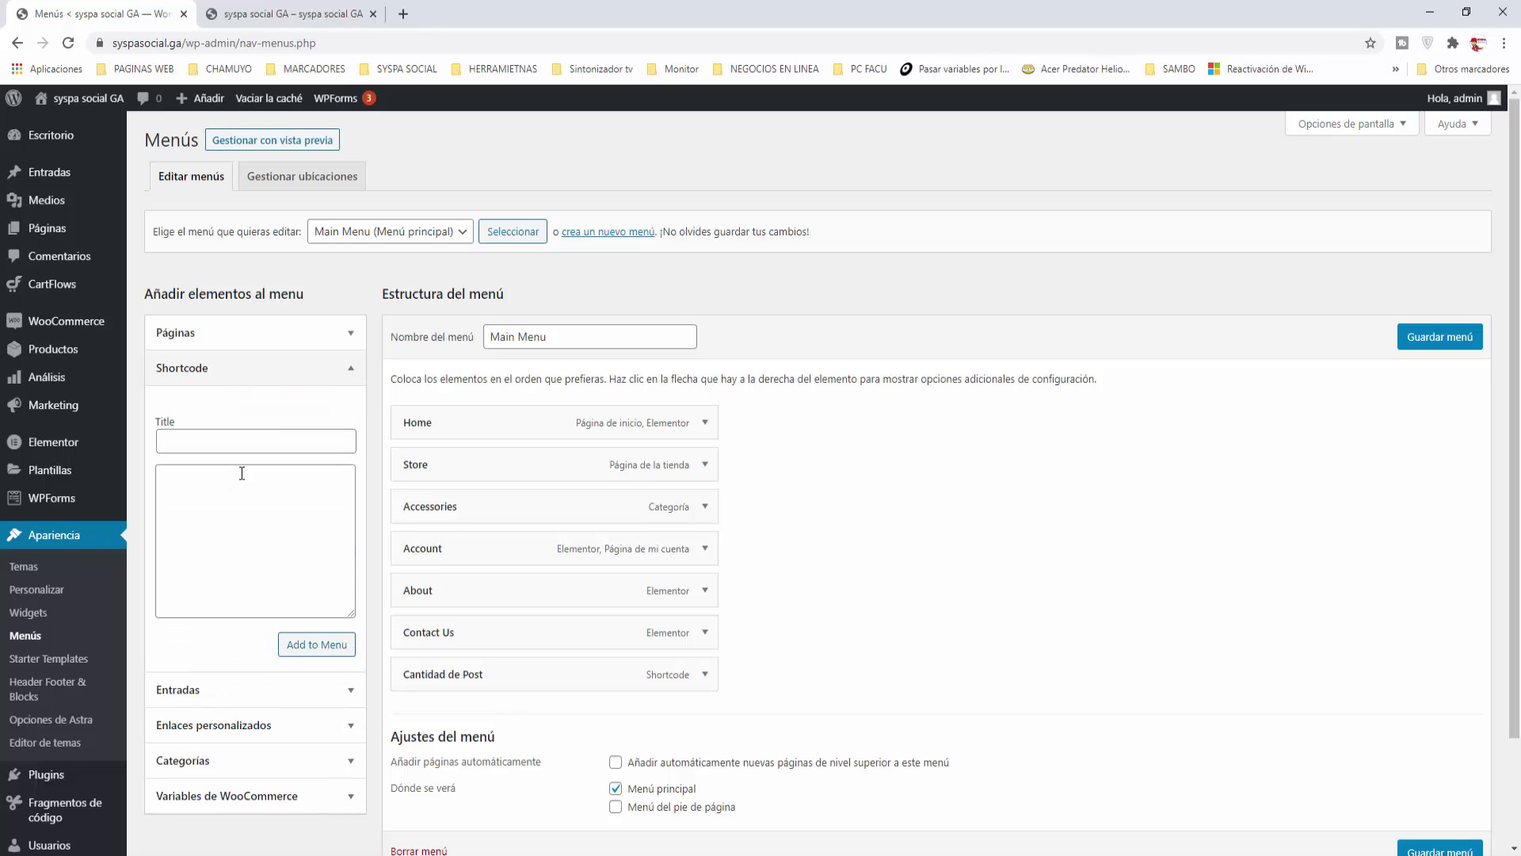
pyautogui.click(194, 441)
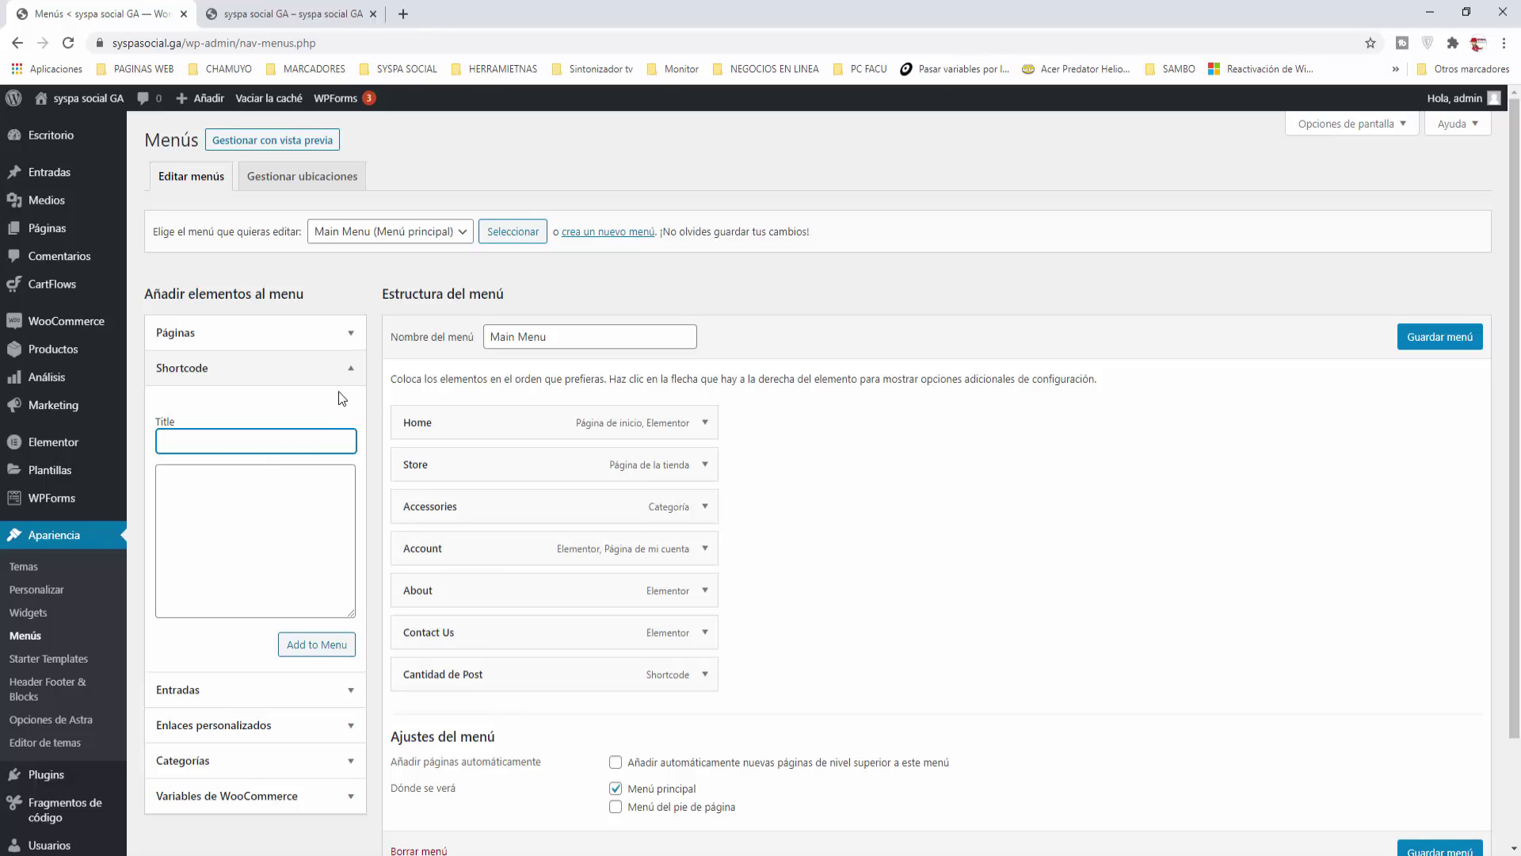
pyautogui.write('CONEX')
pyautogui.write('TADO')
pyautogui.click(203, 482)
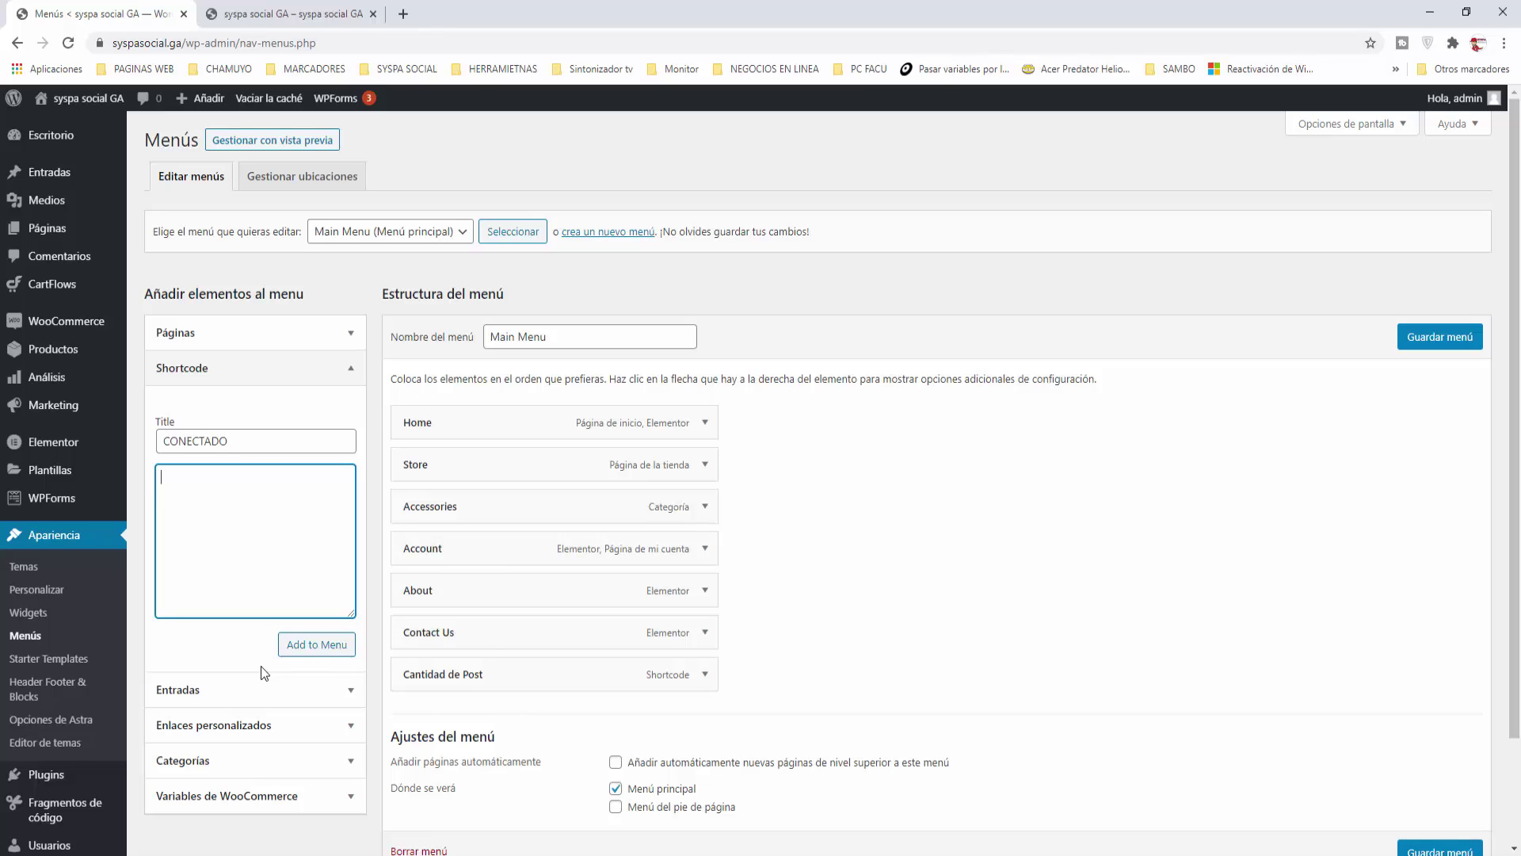
pyautogui.hotkey('ctrl', 'v')
pyautogui.write('[')
pyautogui.write(']')
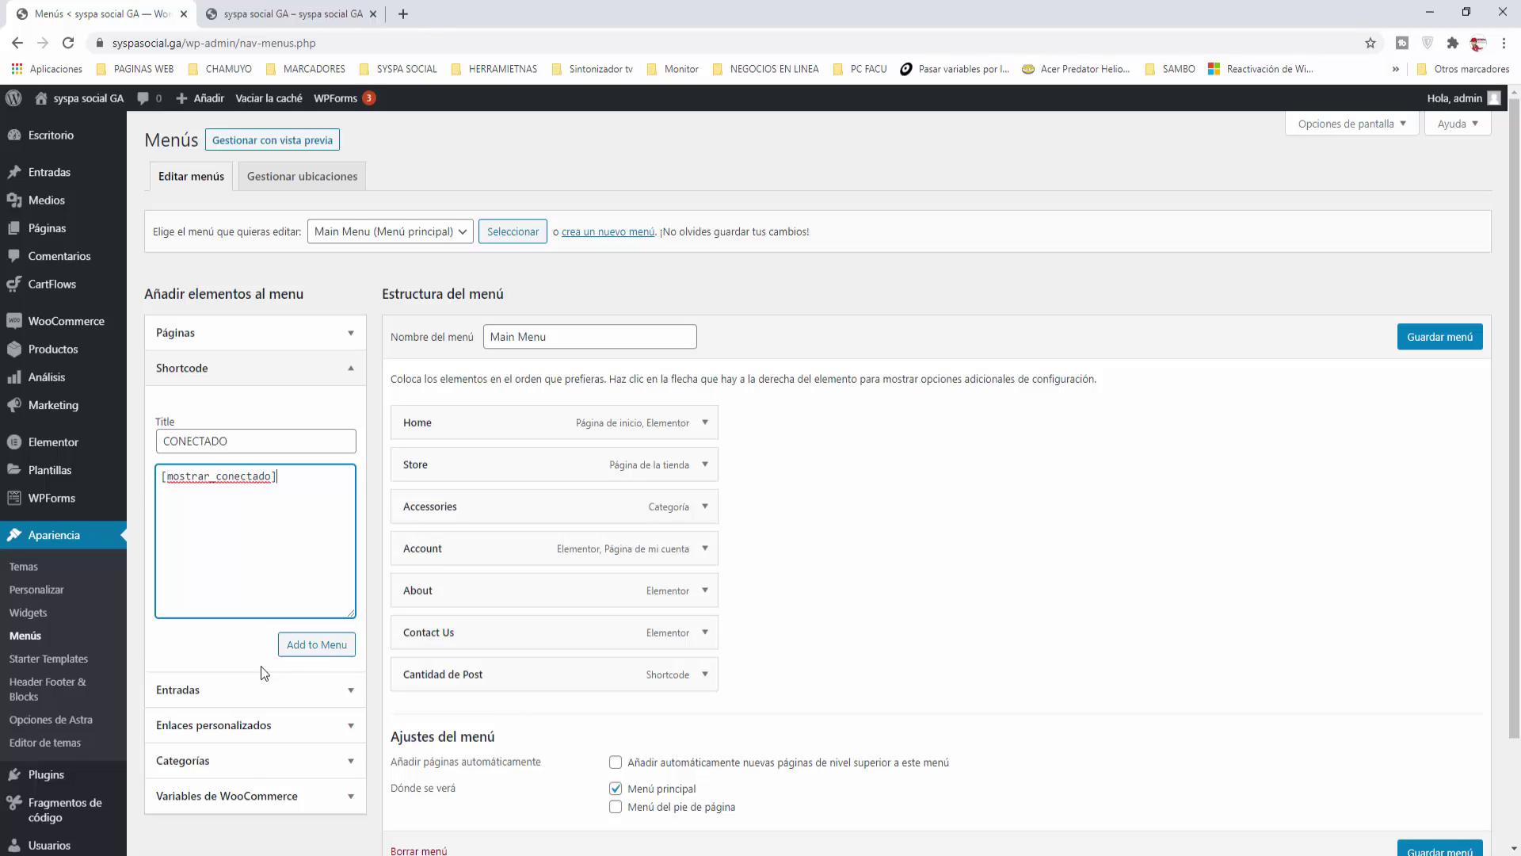
pyautogui.click(162, 485)
pyautogui.click(265, 491)
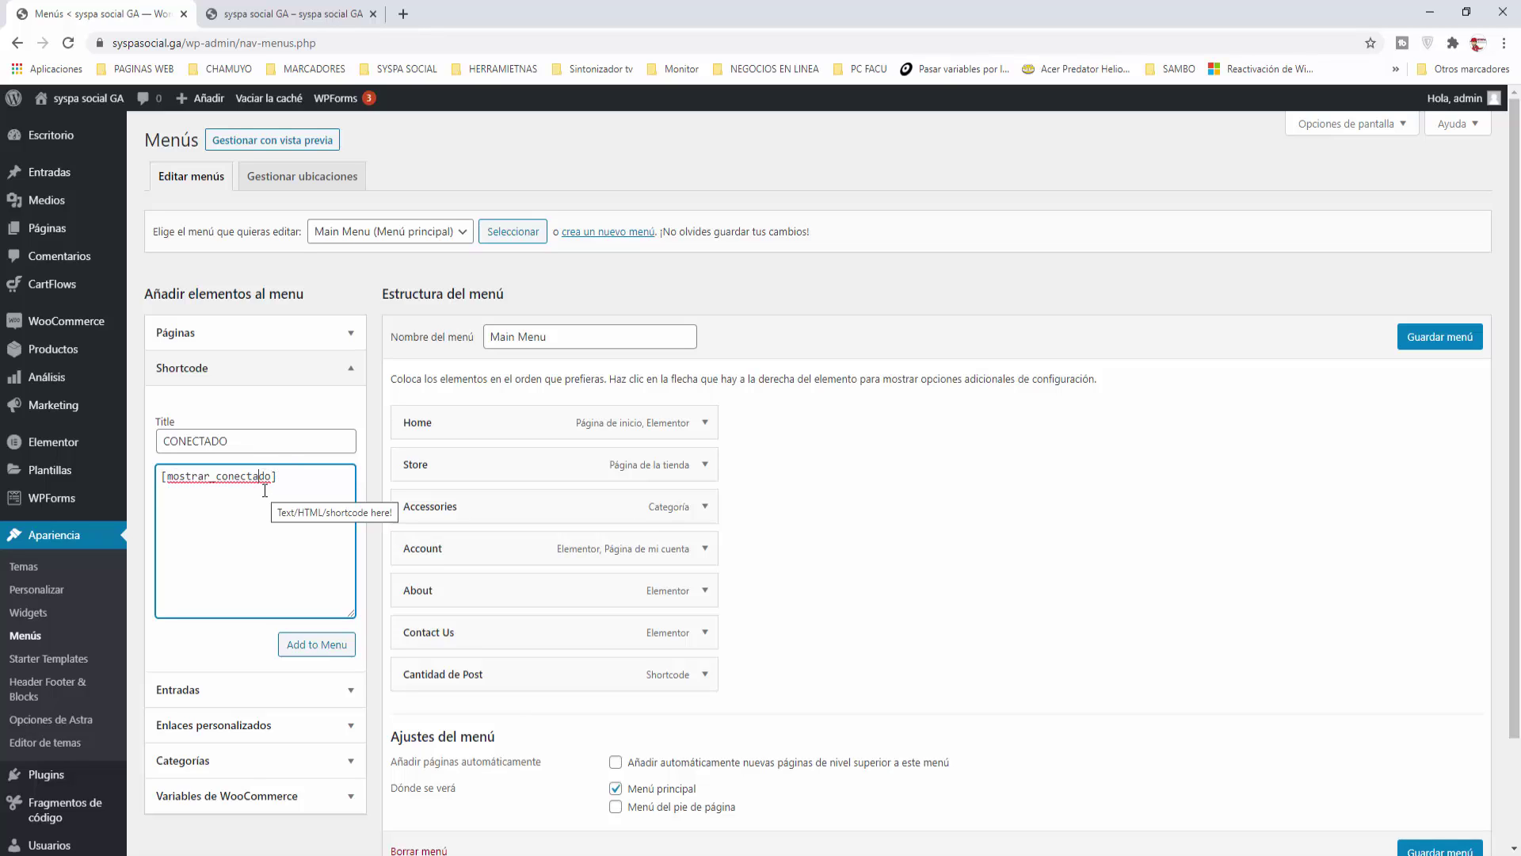
# Step: Add the CONECTADO item as the last Main Menu entry, save the menu, and go to the snippets list
pyautogui.click(318, 648)
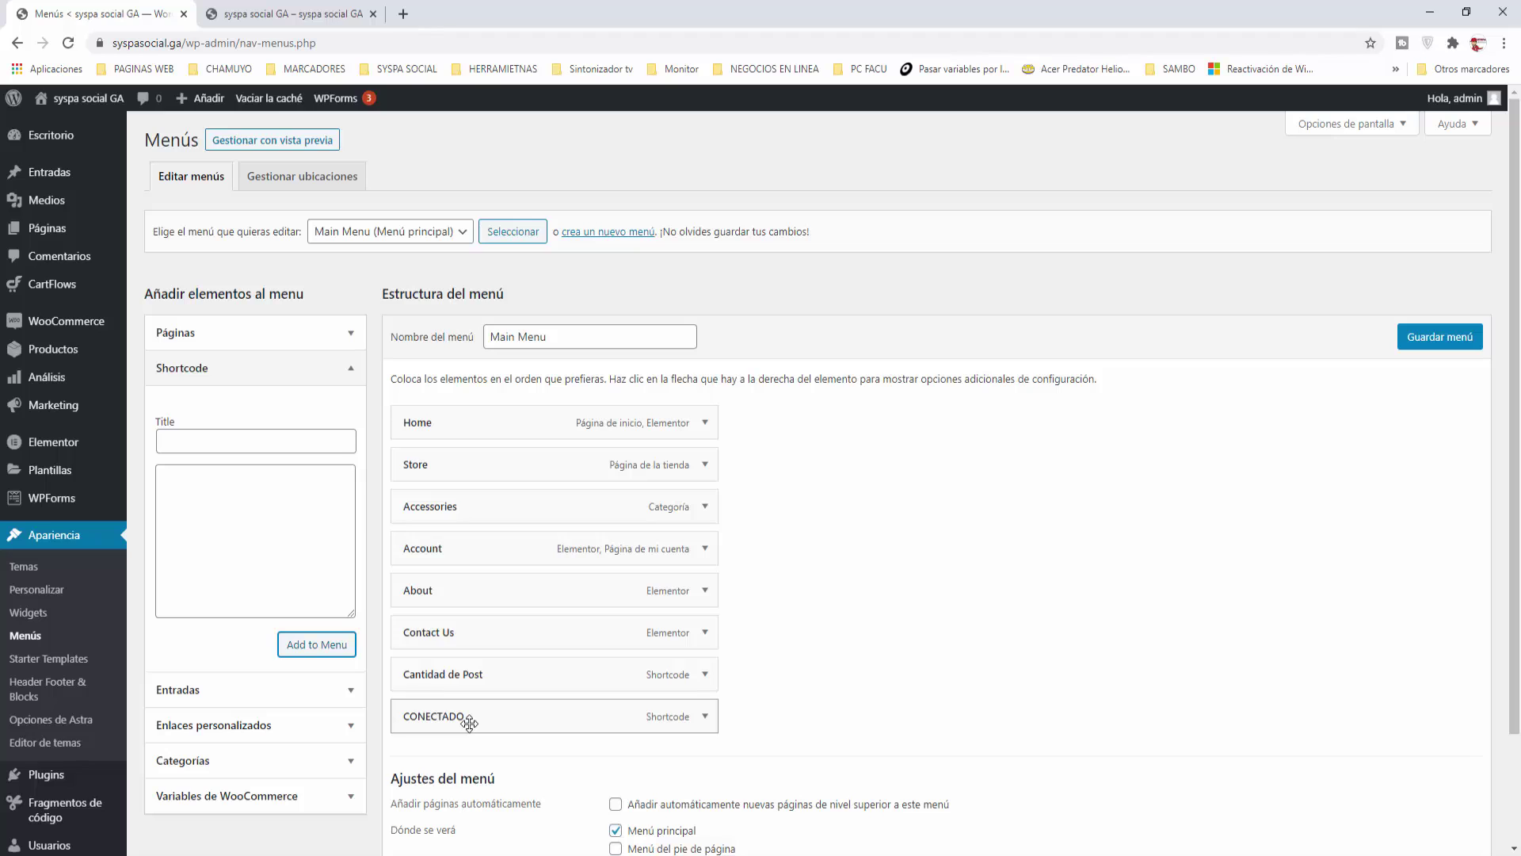
pyautogui.moveTo(465, 716)
pyautogui.mouseDown()
pyautogui.moveTo(465, 530)
pyautogui.moveTo(466, 725)
pyautogui.mouseUp()
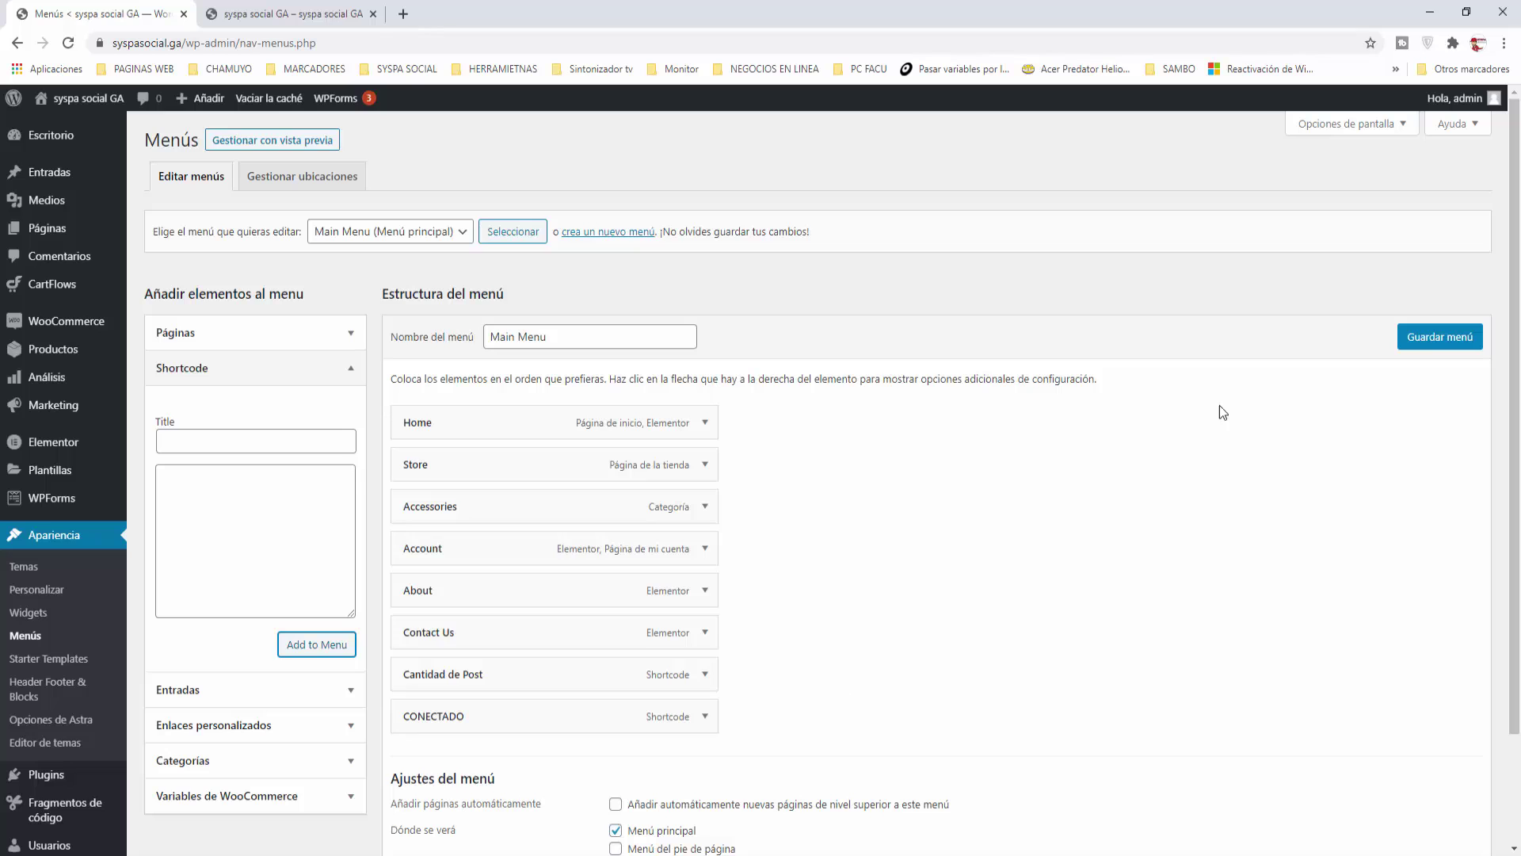
pyautogui.click(1455, 339)
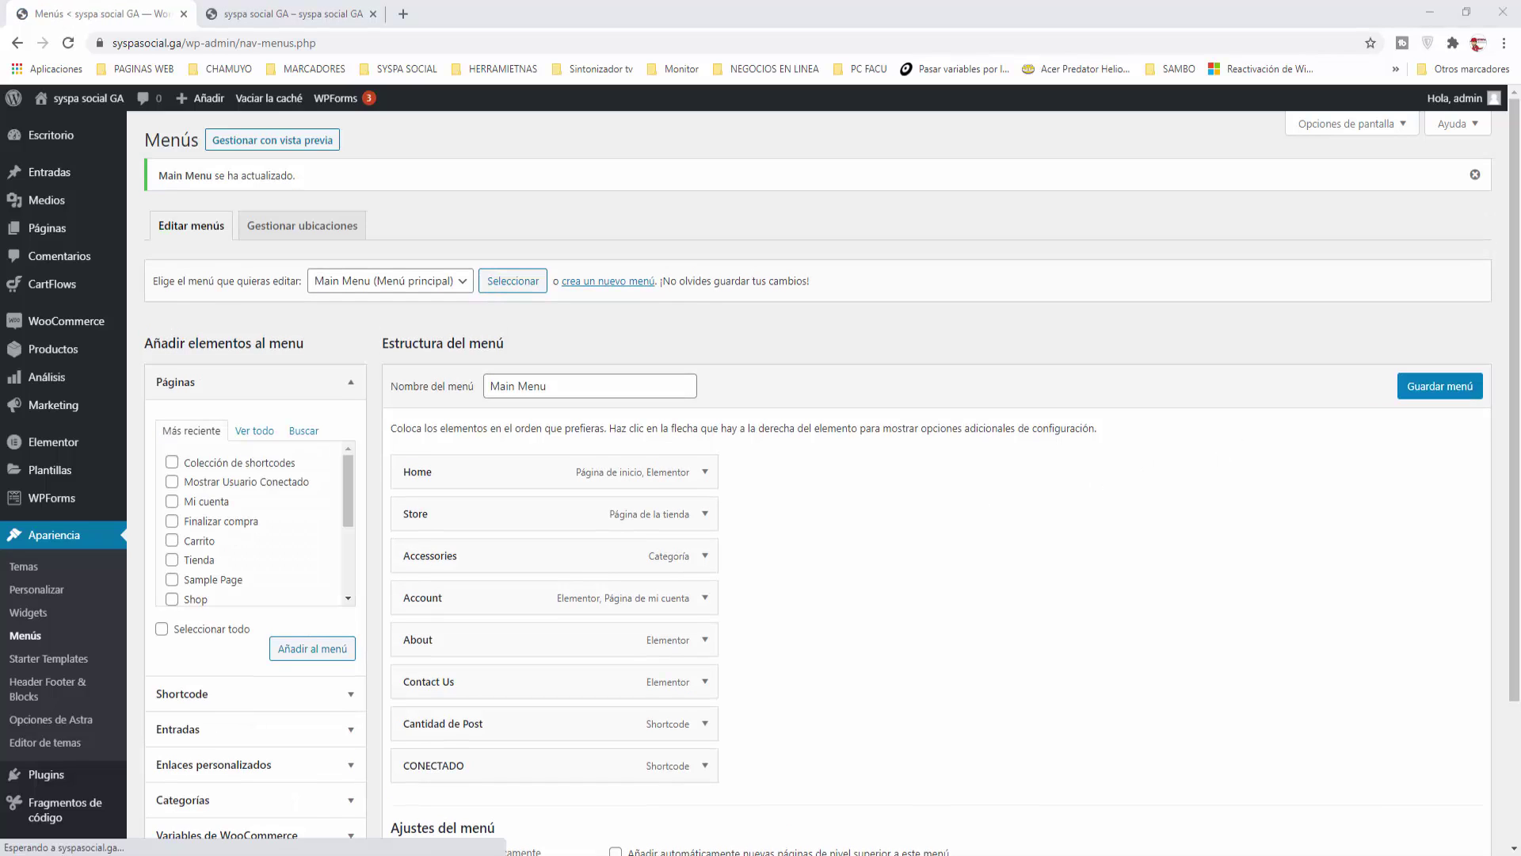
pyautogui.click(65, 803)
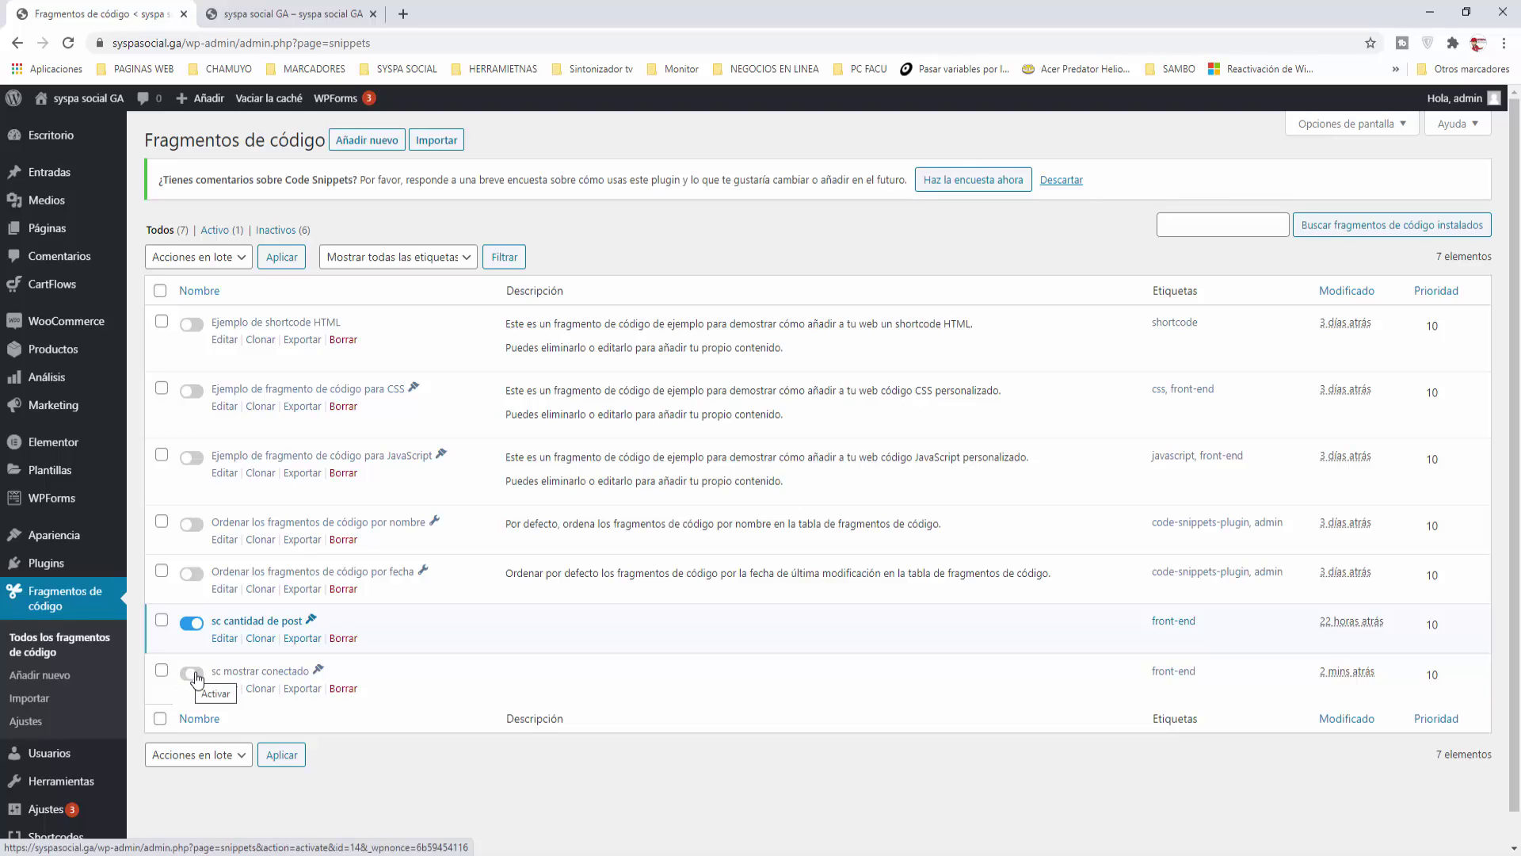
# Step: Activate the sc mostrar conectado snippet and return to the storefront tab
pyautogui.click(192, 673)
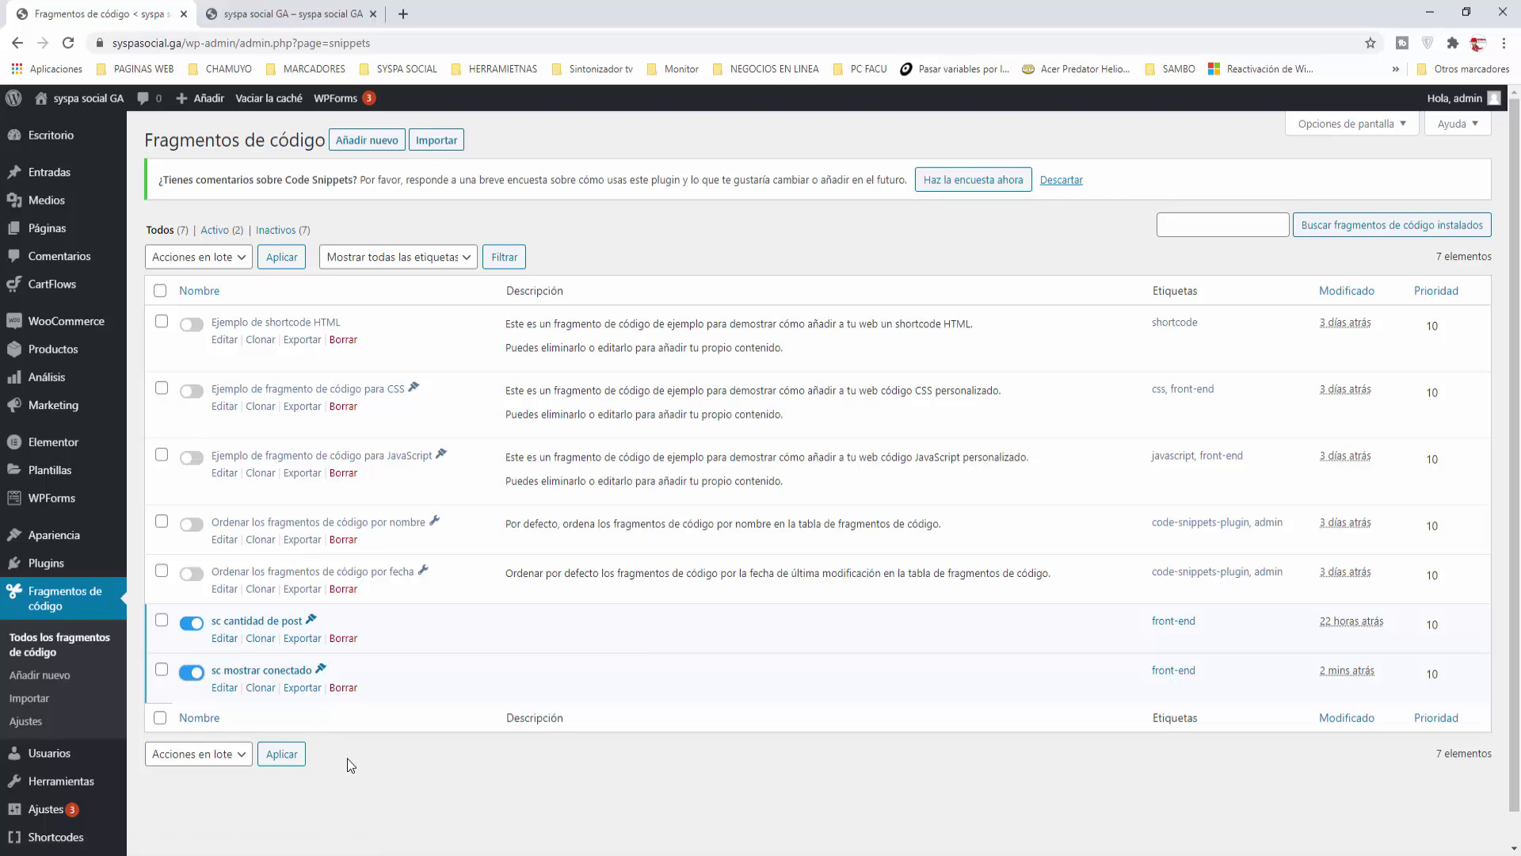
pyautogui.click(277, 14)
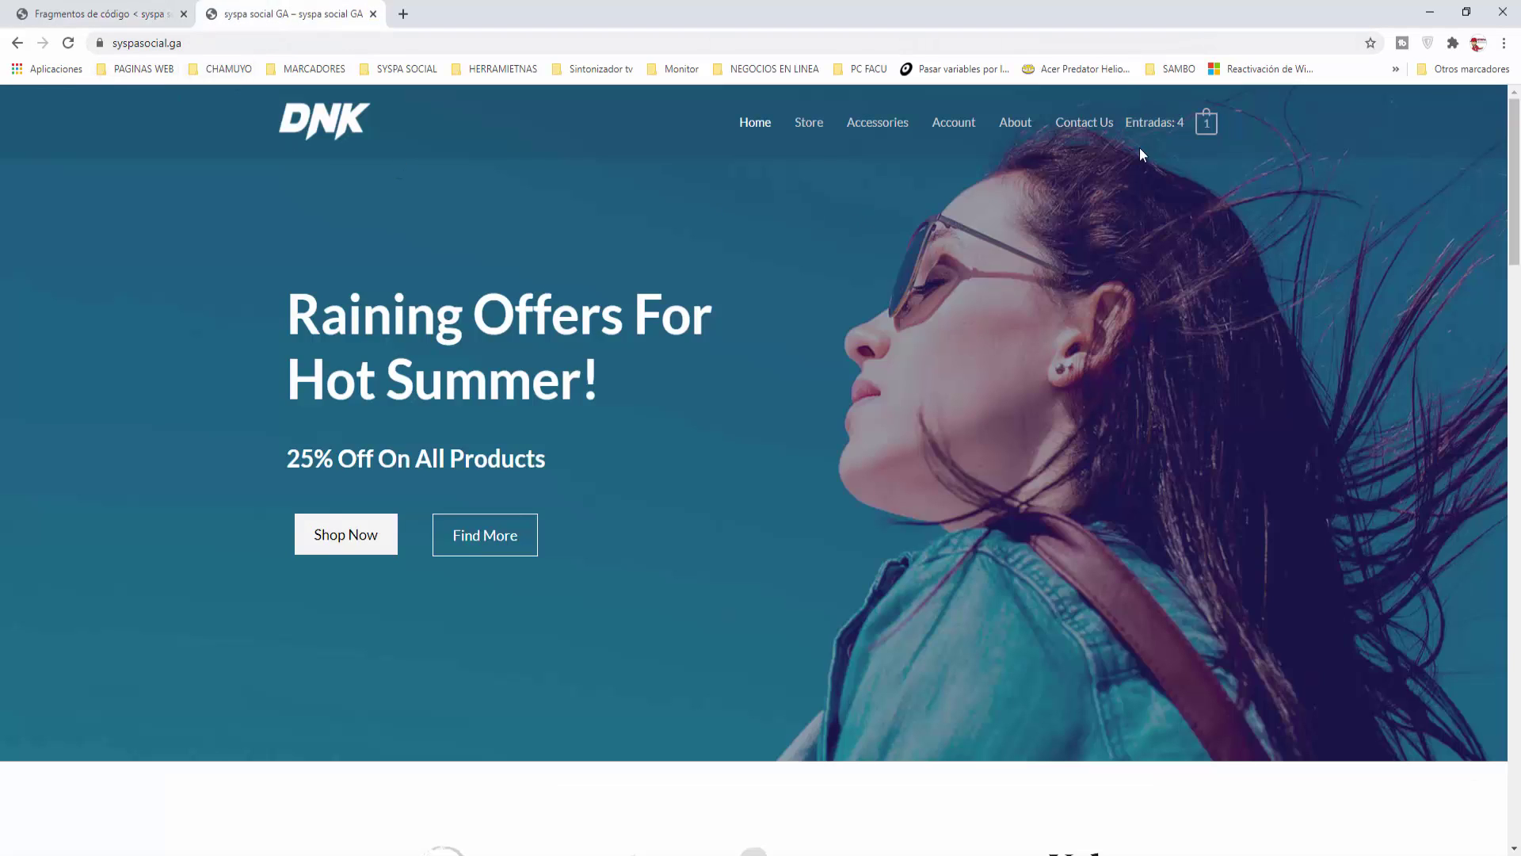
# Step: Reload the storefront to show the ¡Hola admin! menu greeting, then copy the site address
pyautogui.click(68, 45)
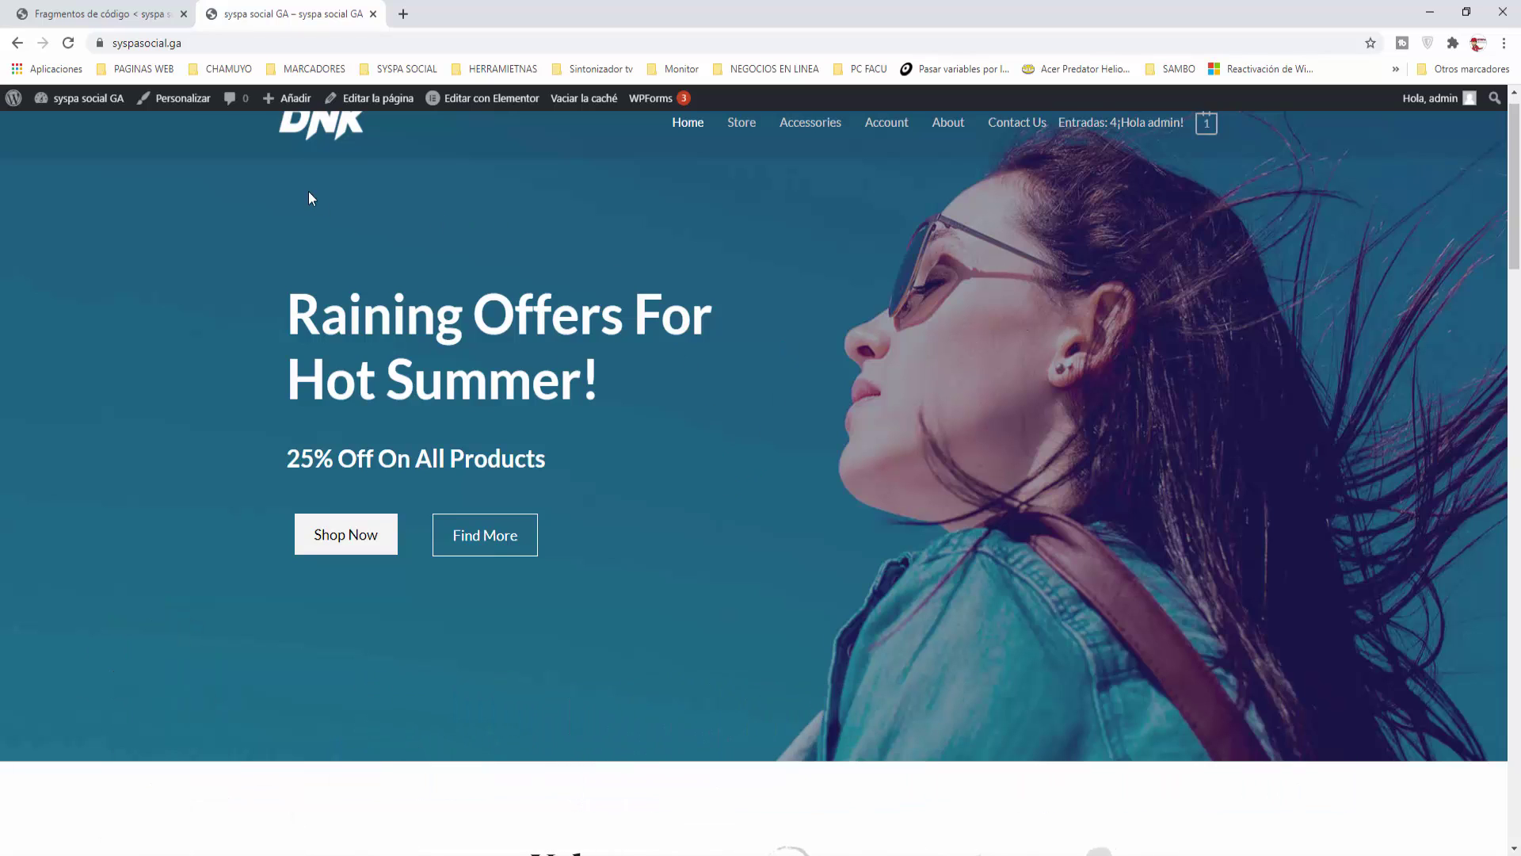
pyautogui.moveTo(195, 39); pyautogui.dragTo(120, 38)
pyautogui.rightClick(116, 38)
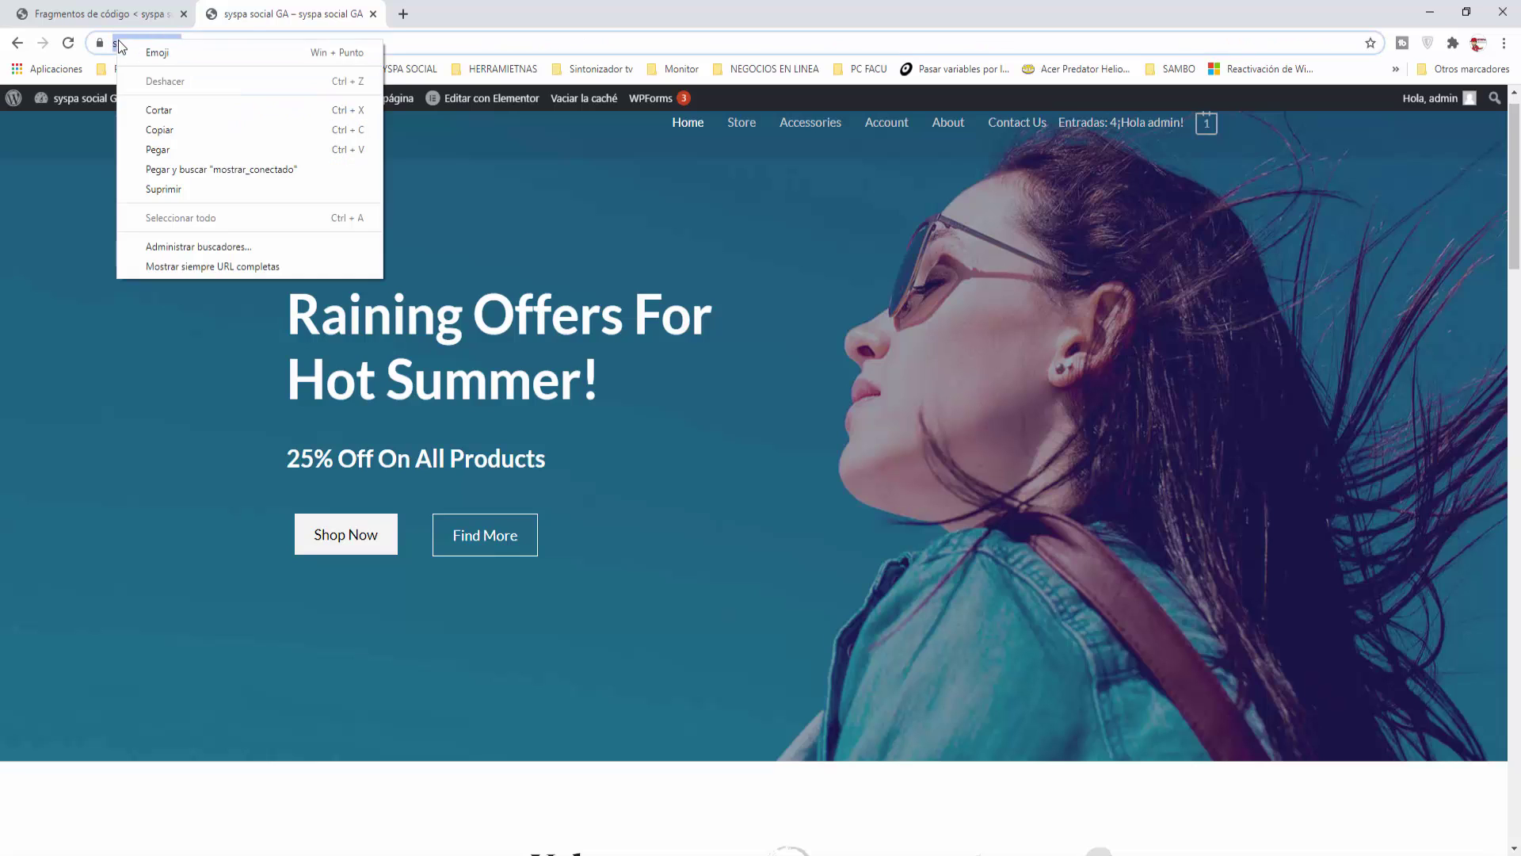
pyautogui.click(150, 129)
pyautogui.click(247, 320)
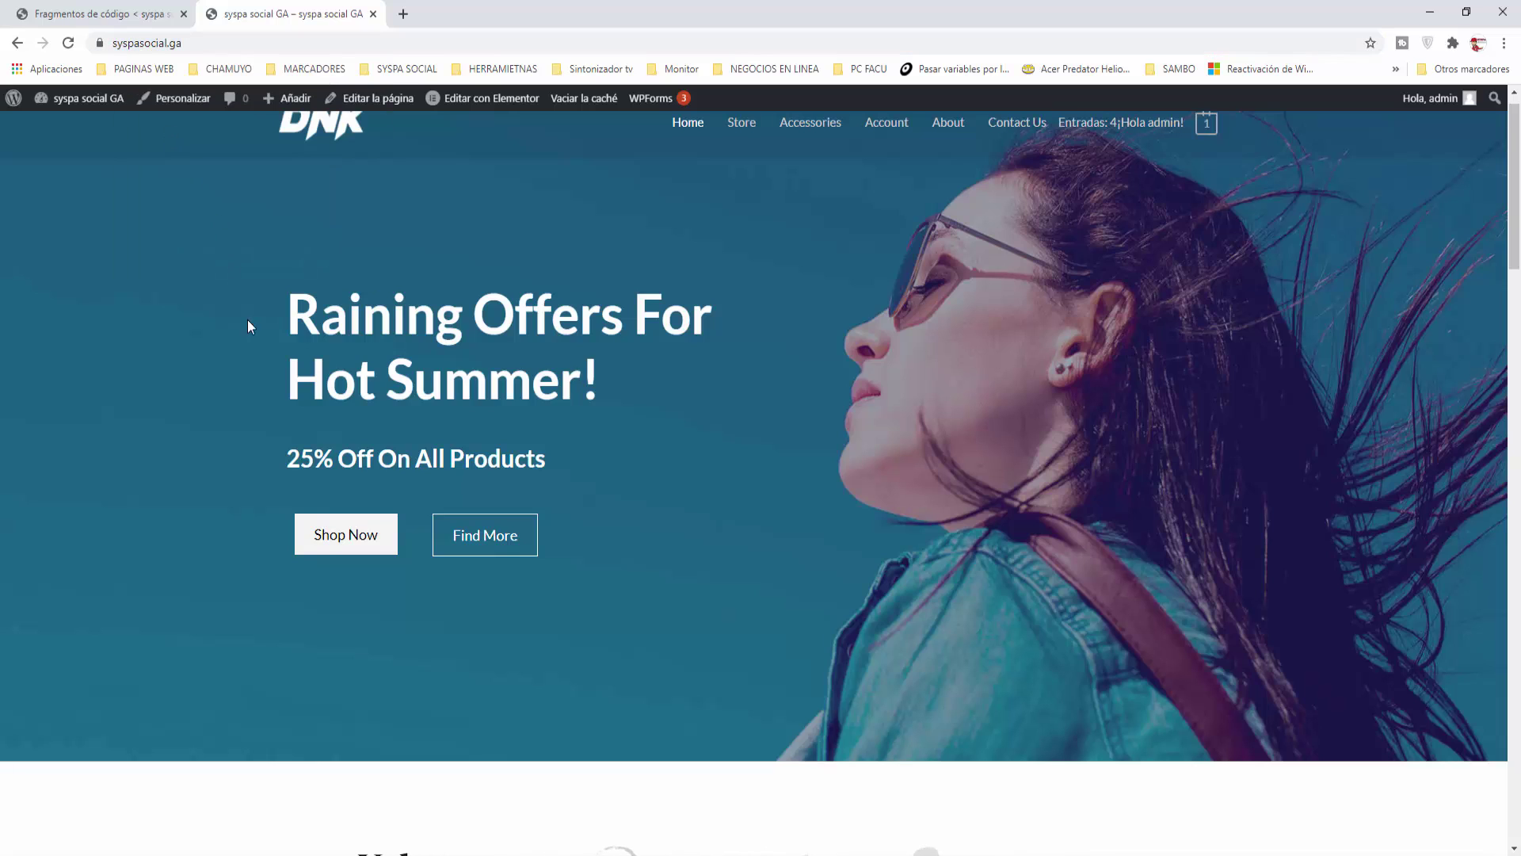
pyautogui.rightClick(464, 854)
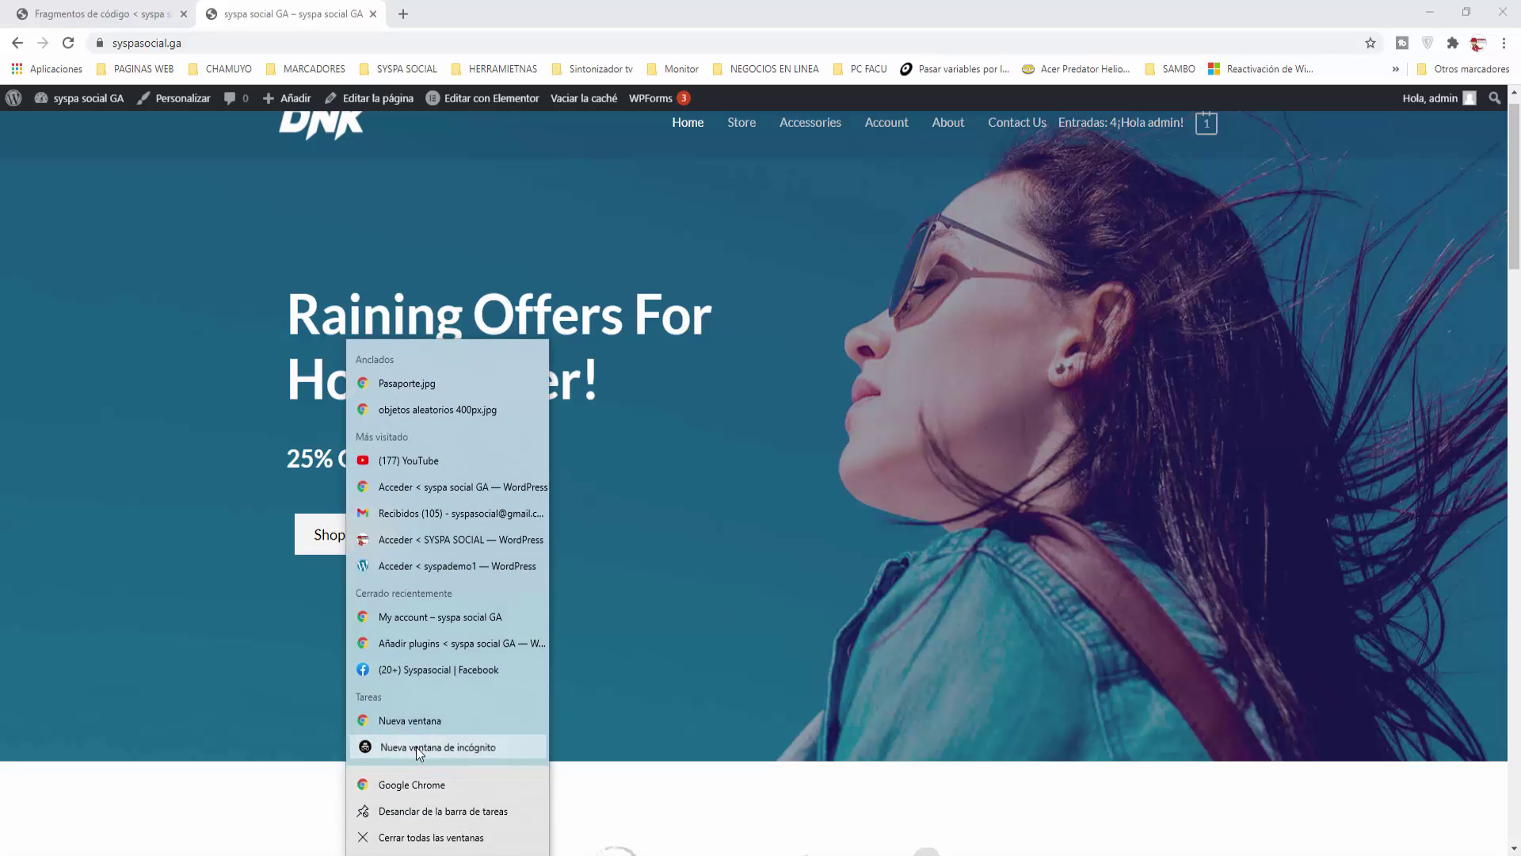
# Step: Load the syspasocial.ga storefront in a new incognito Chrome window
pyautogui.click(416, 746)
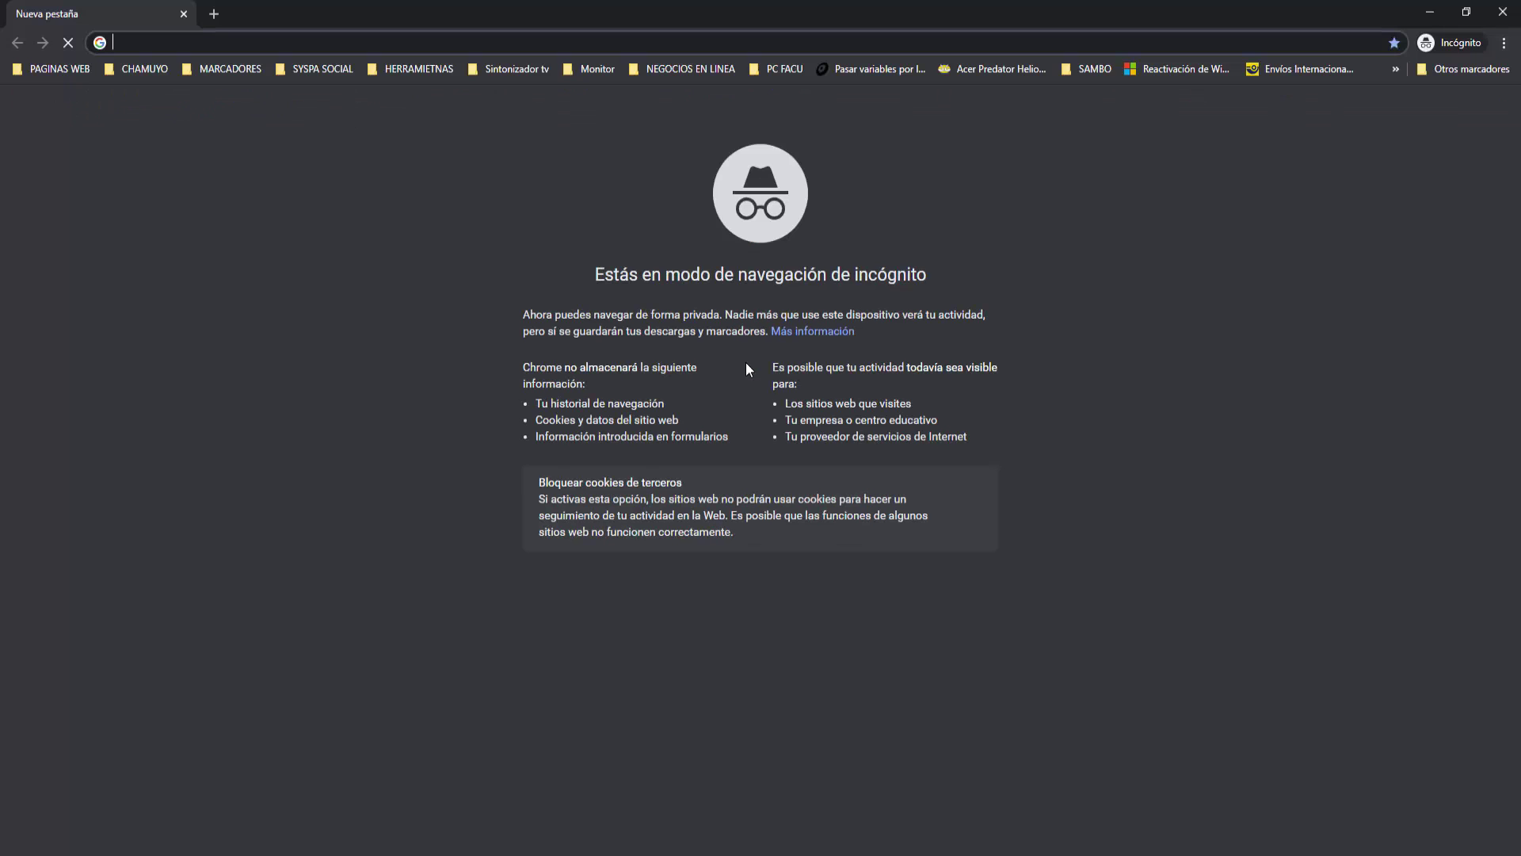
pyautogui.hotkey('ctrl', 'v')
pyautogui.press('Return')
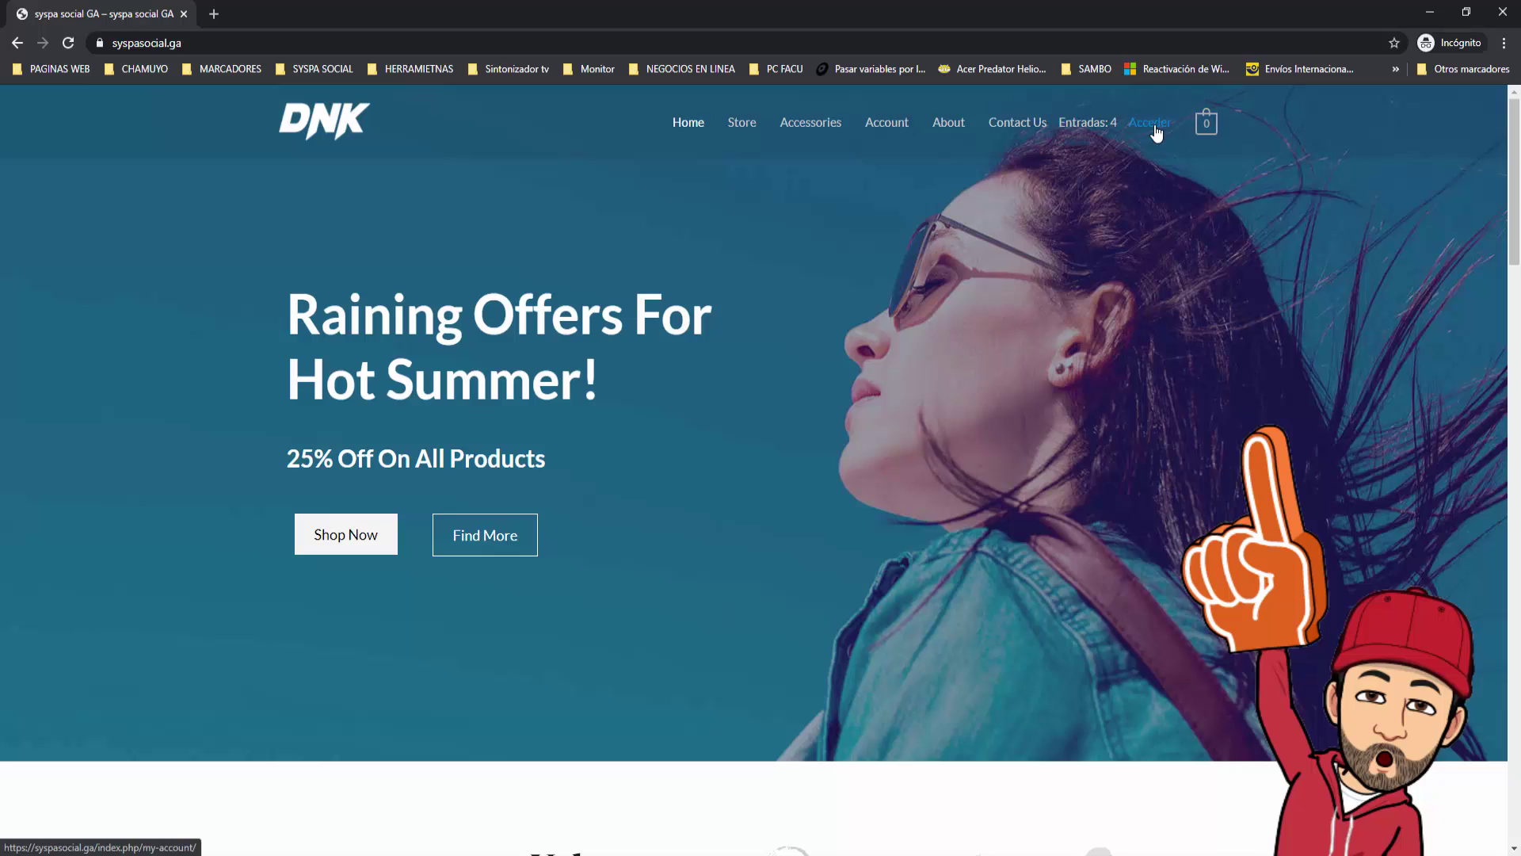
# Step: Log in through Acceder with the saved demo account, then return to the homepage
pyautogui.click(1154, 127)
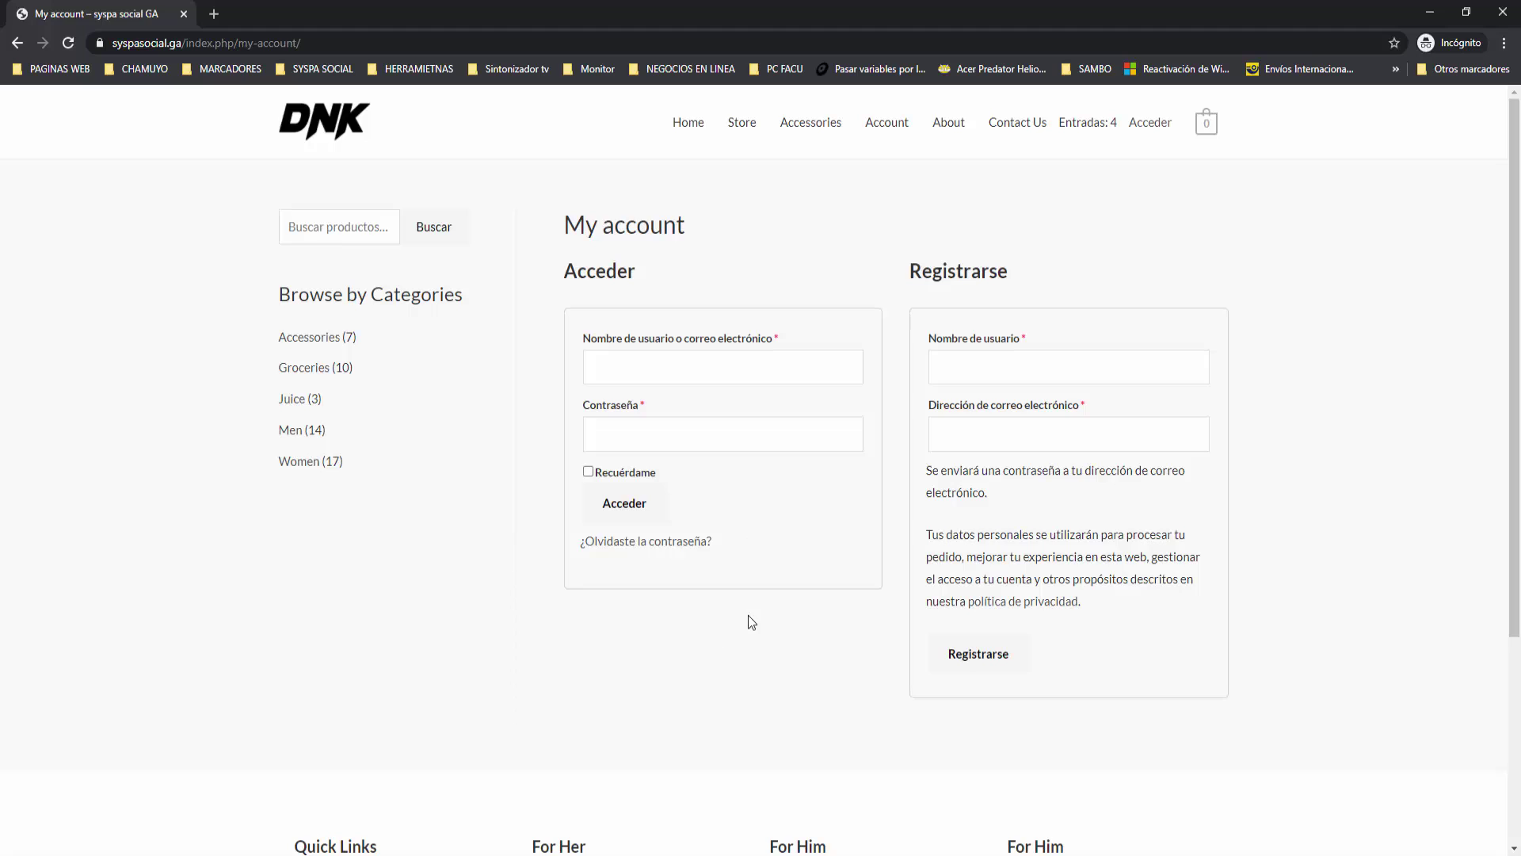
pyautogui.click(646, 362)
pyautogui.click(677, 459)
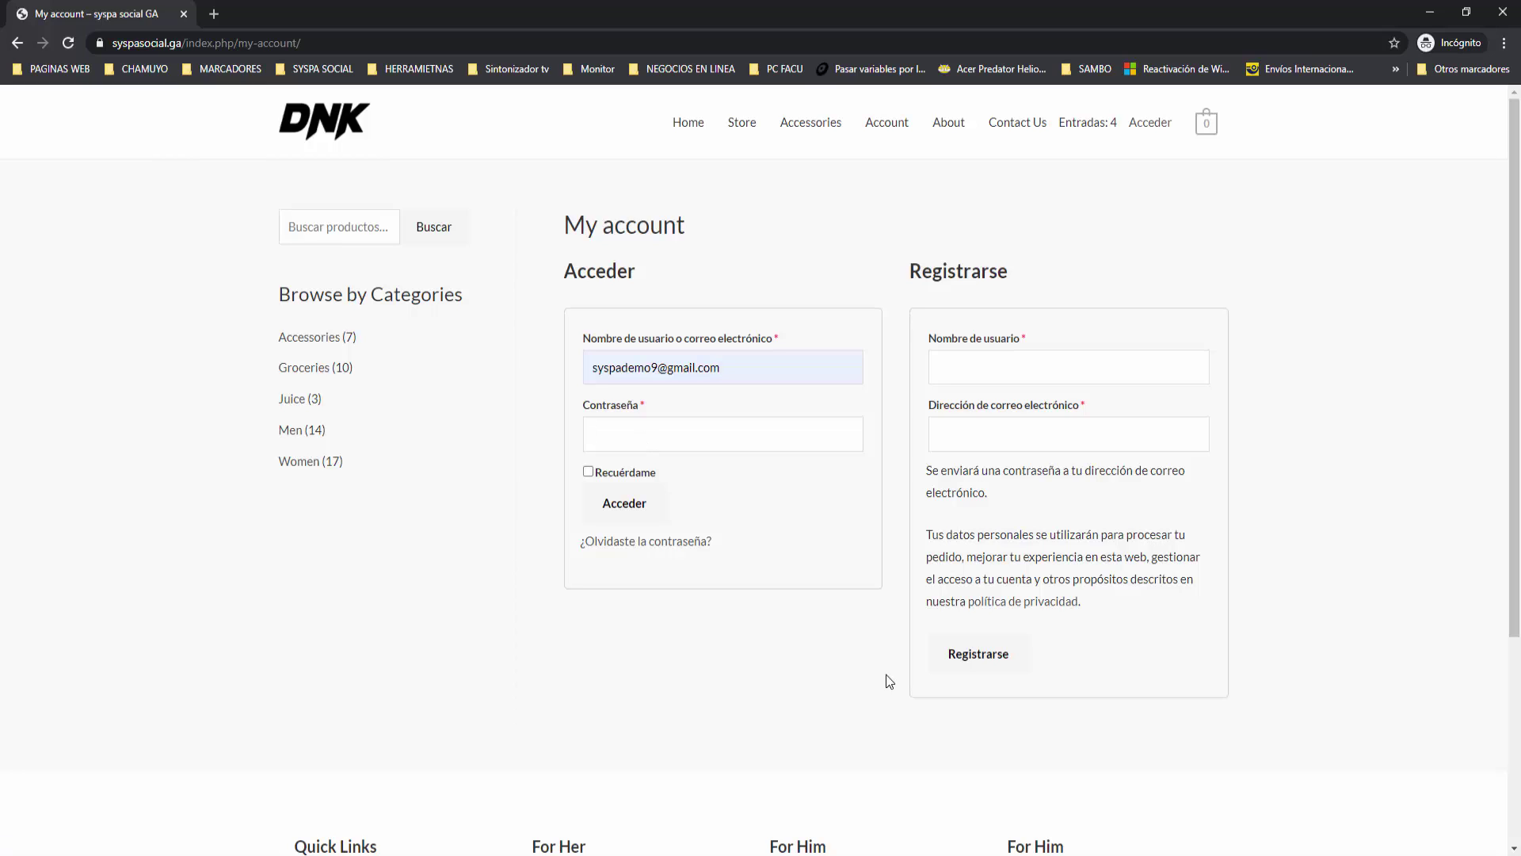
pyautogui.write('1')
pyautogui.press('Return')
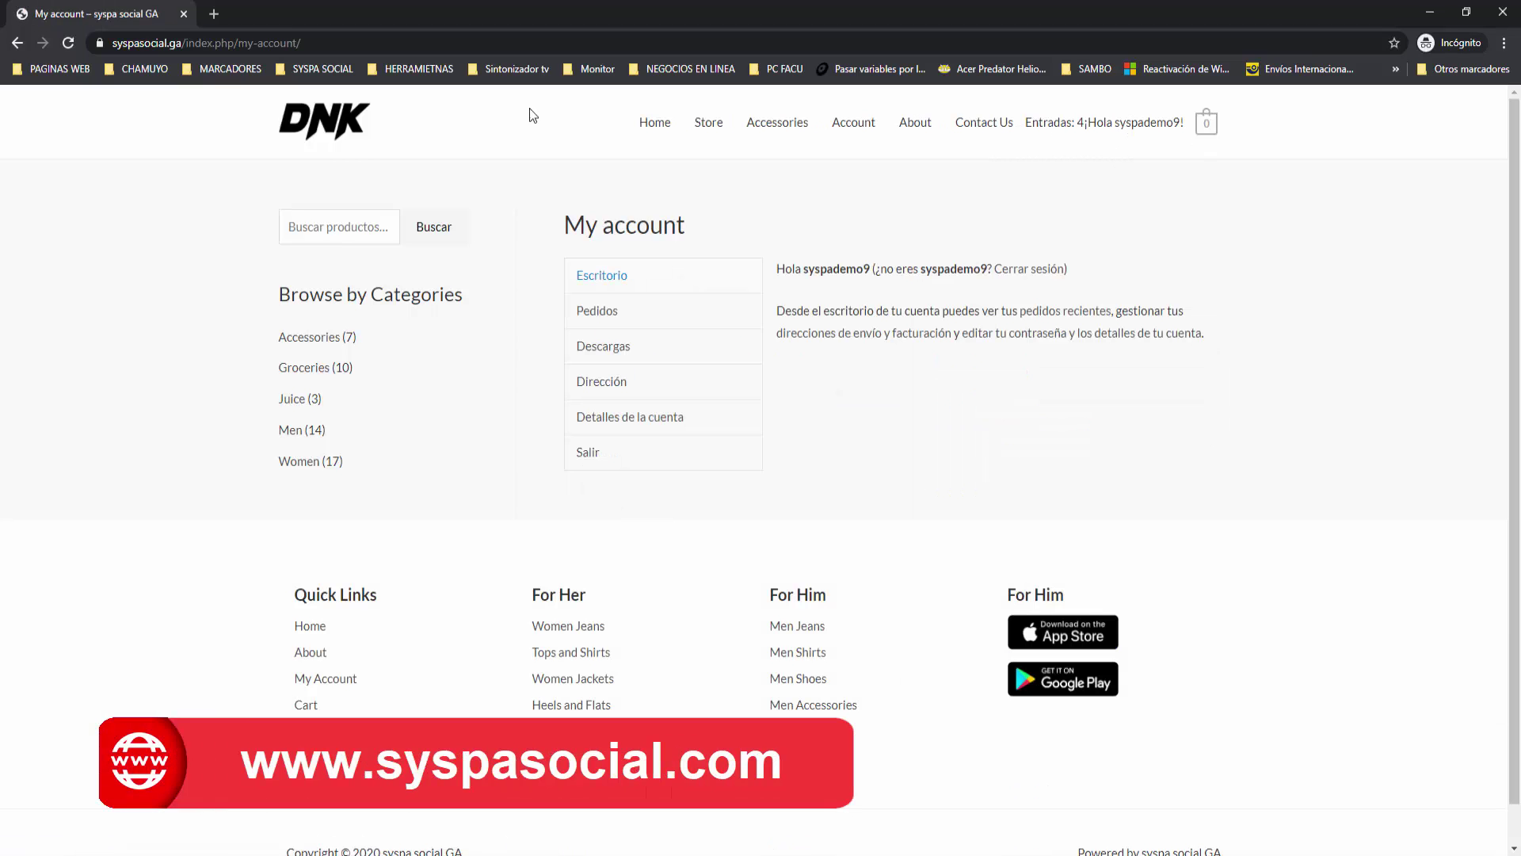
pyautogui.click(653, 123)
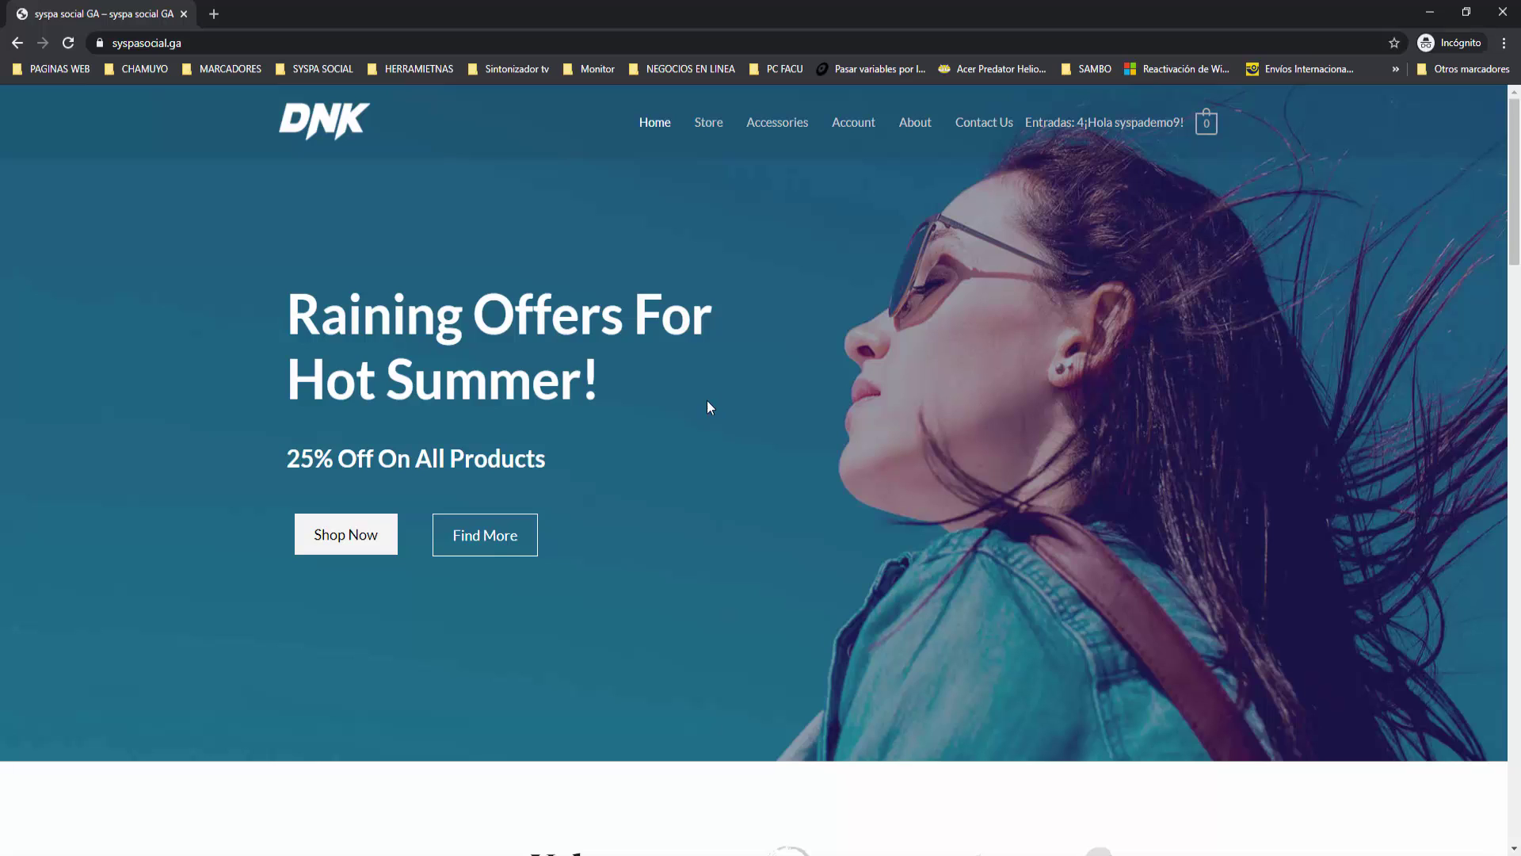
pyautogui.click(447, 853)
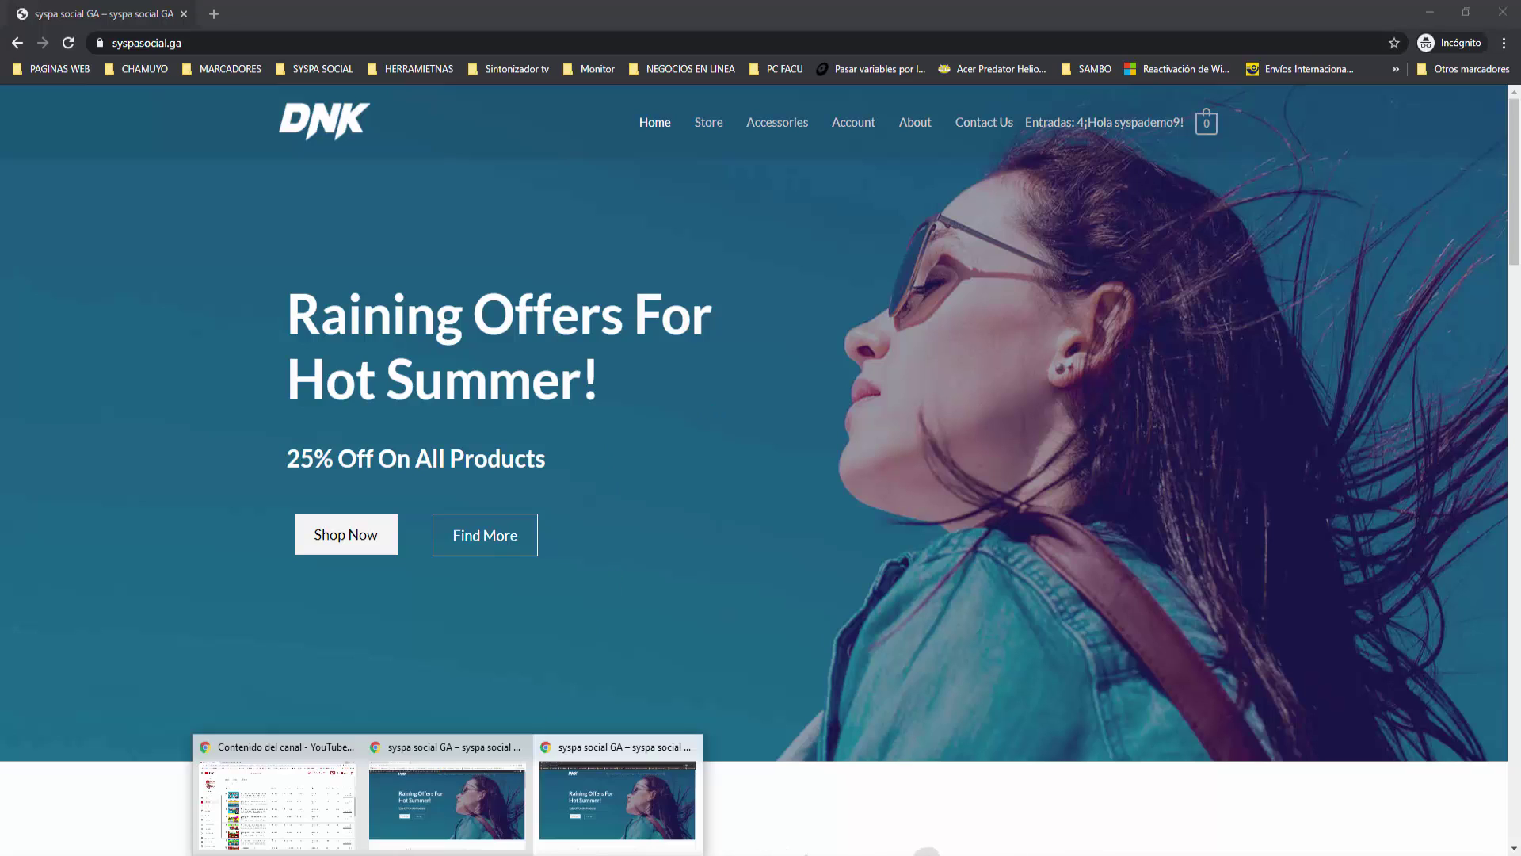
# Step: Return to the admin window and open the navigation Menus editor
pyautogui.click(299, 809)
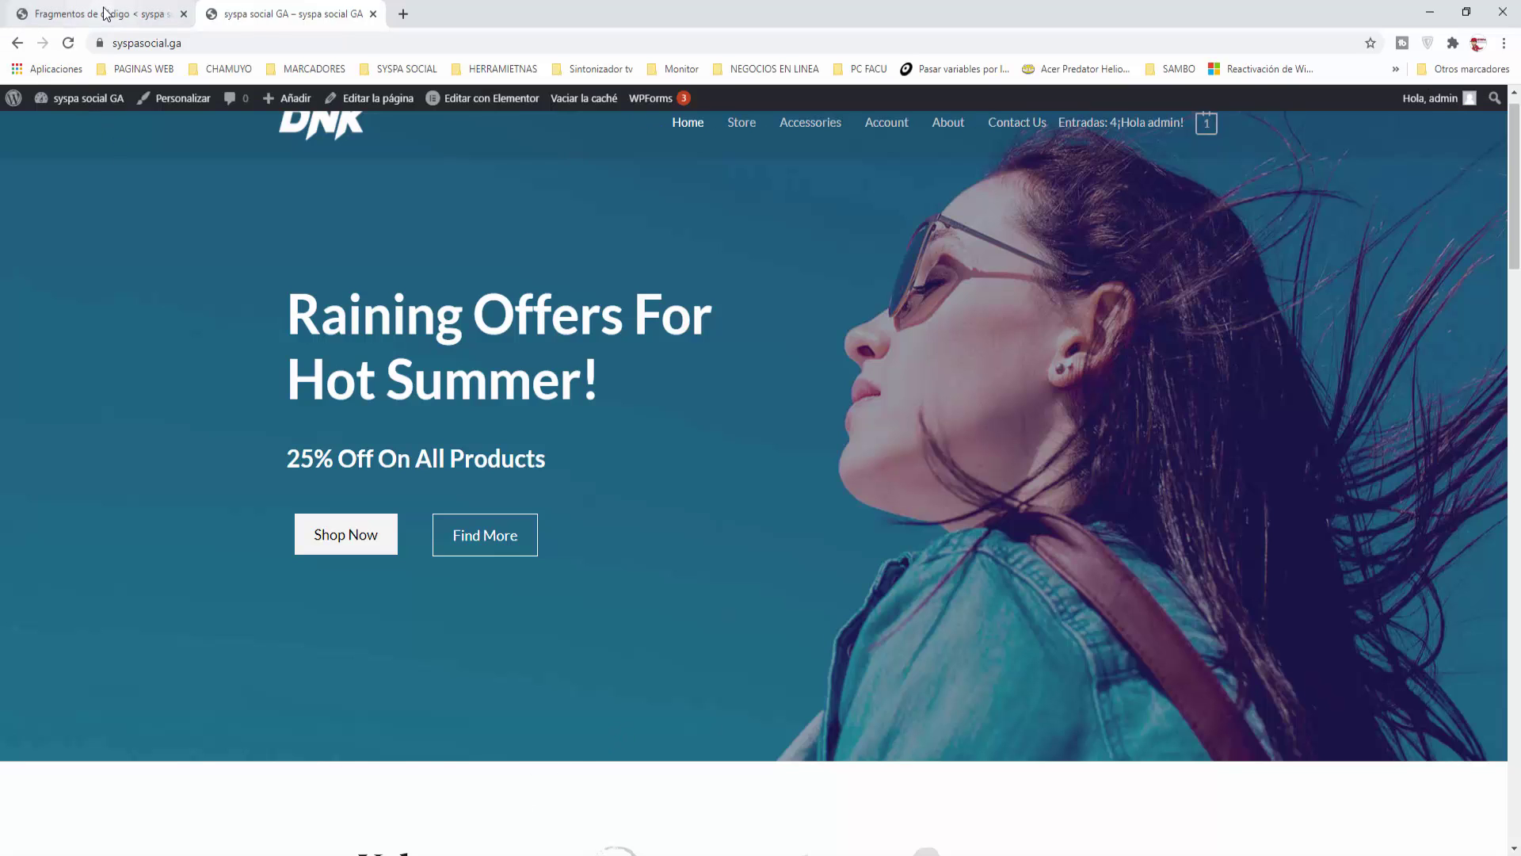
pyautogui.click(104, 14)
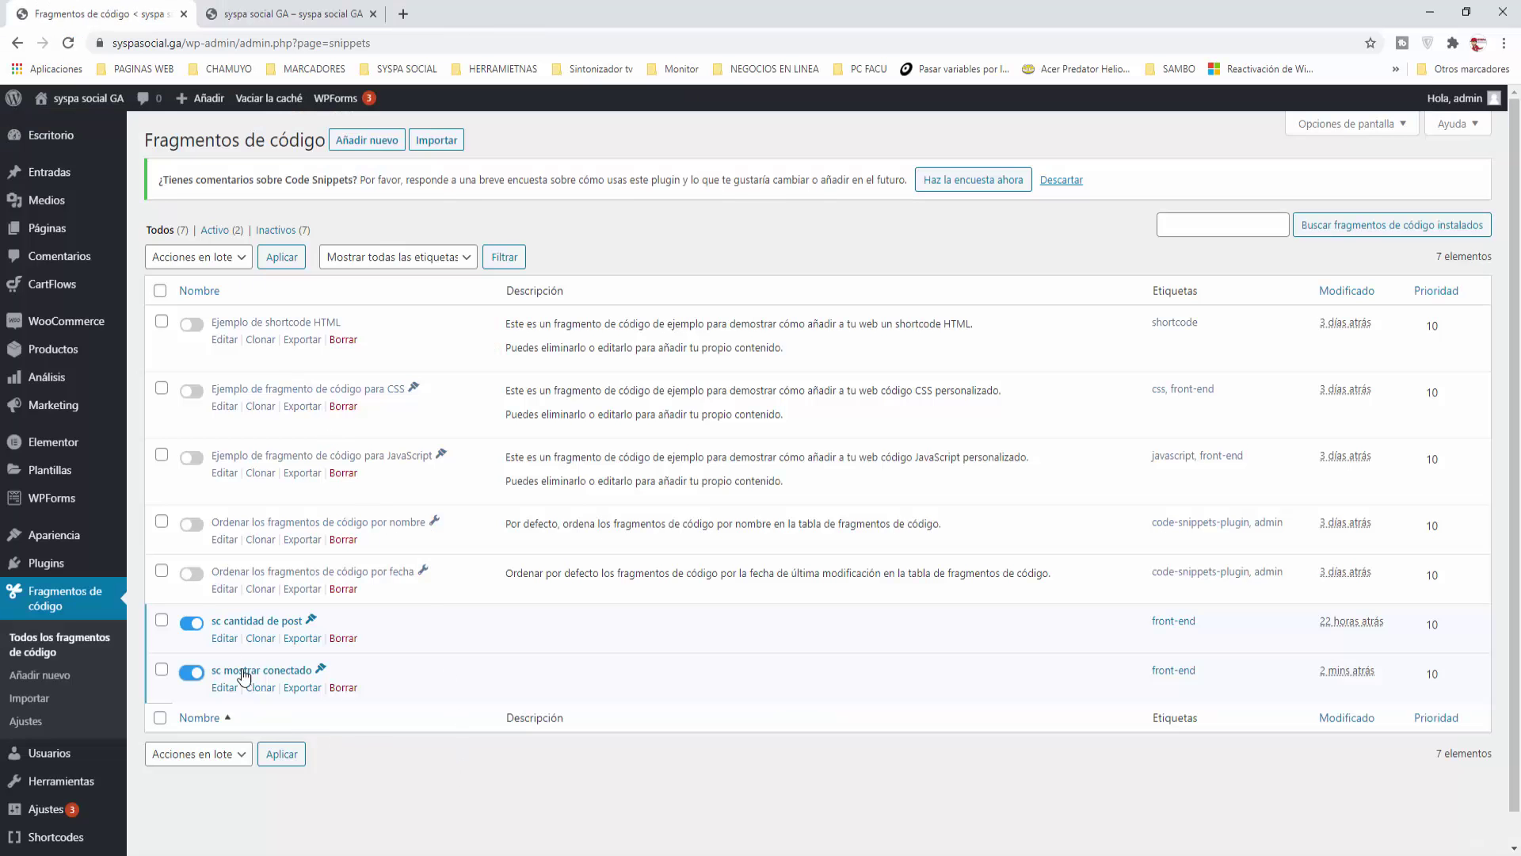
pyautogui.moveTo(48, 535)
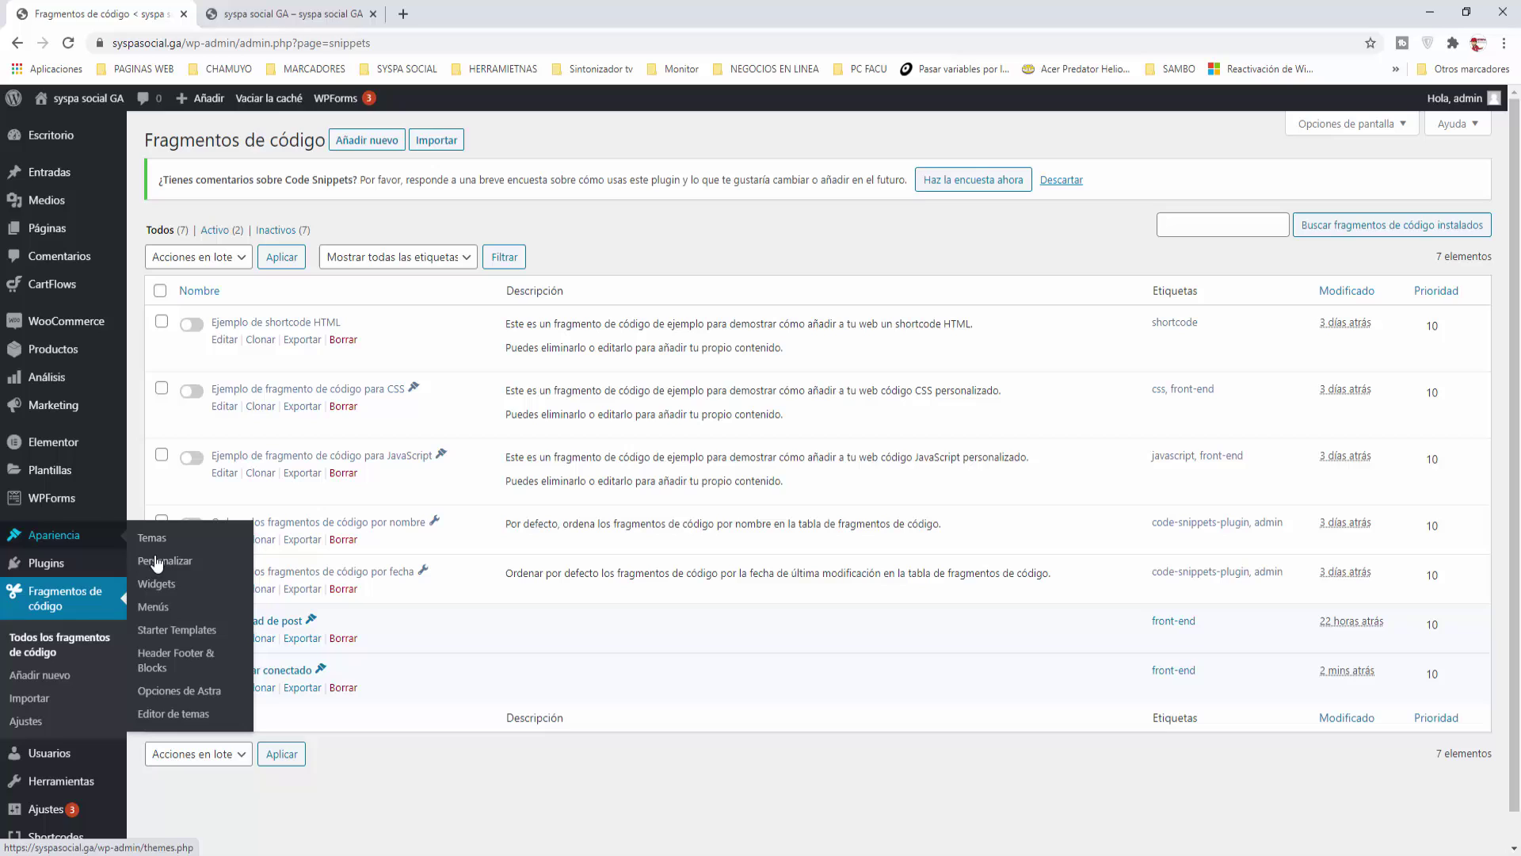
pyautogui.click(159, 610)
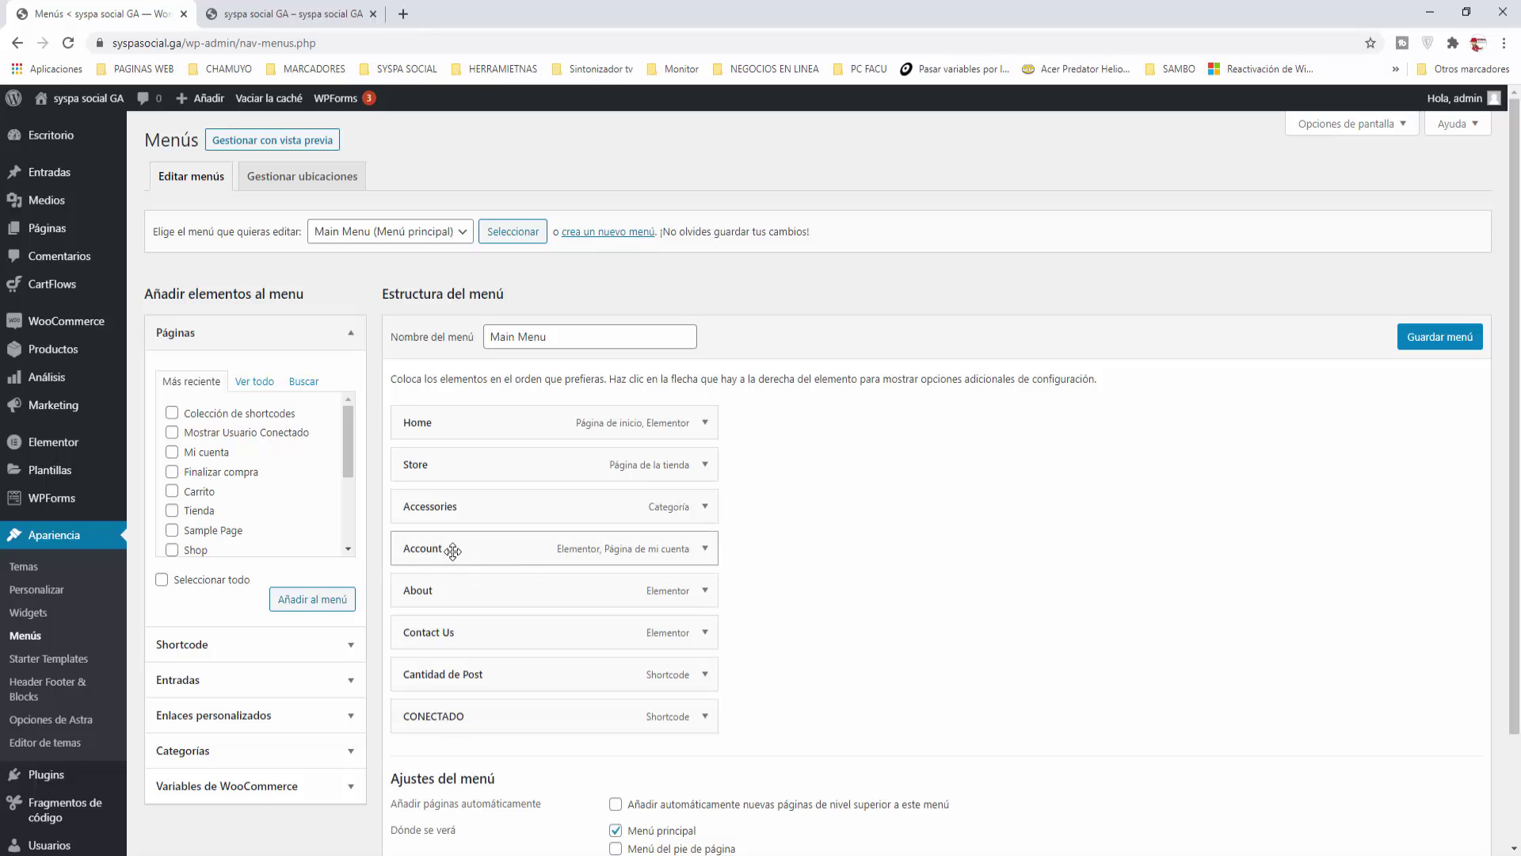
# Step: Move the Account item directly after About in Main Menu and save
pyautogui.click(705, 549)
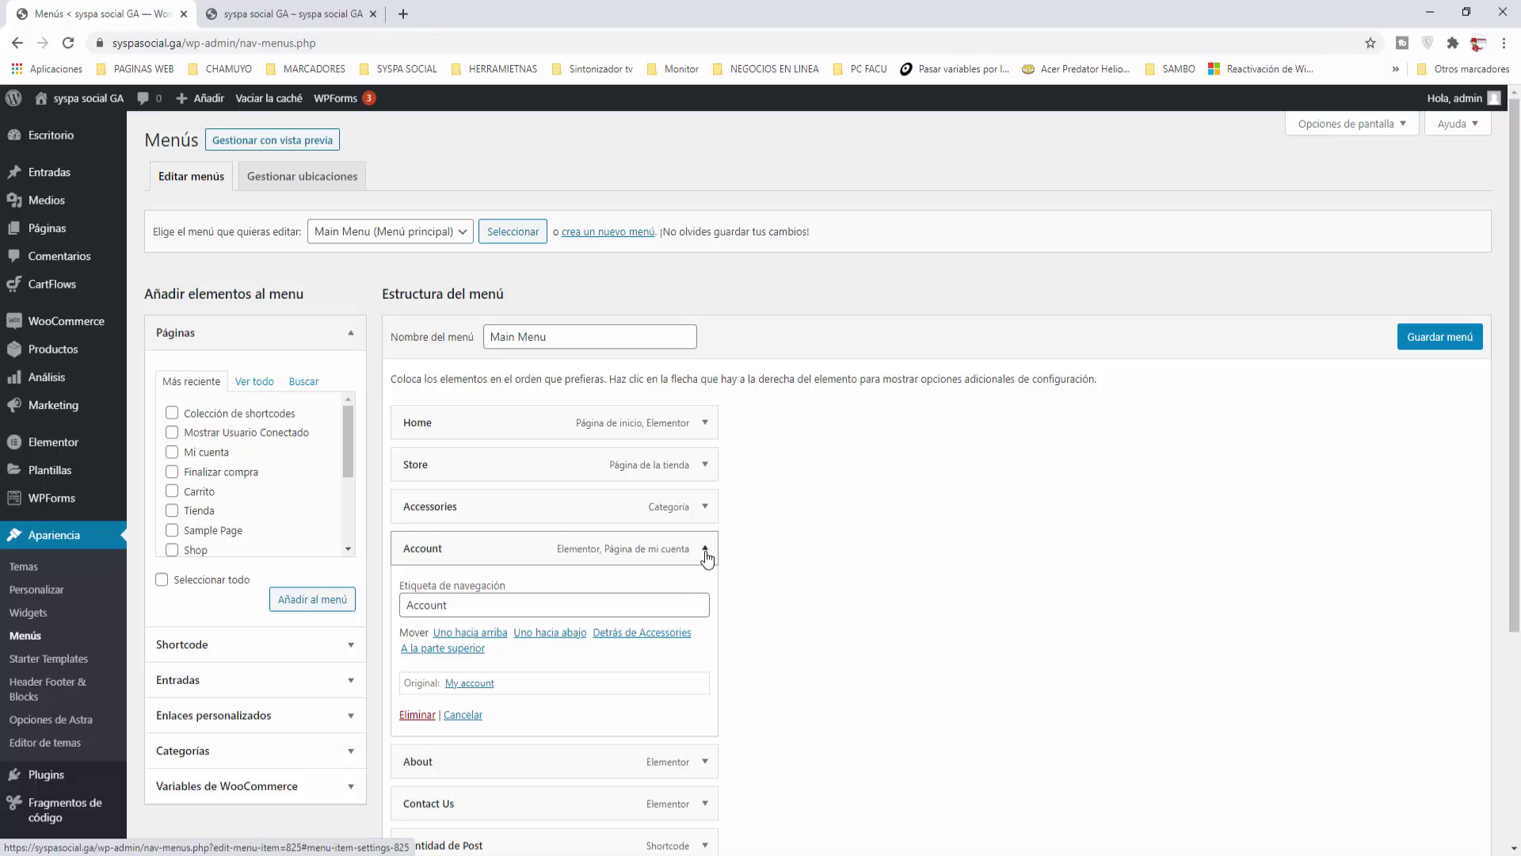
pyautogui.click(706, 554)
pyautogui.moveTo(451, 549); pyautogui.dragTo(495, 733)
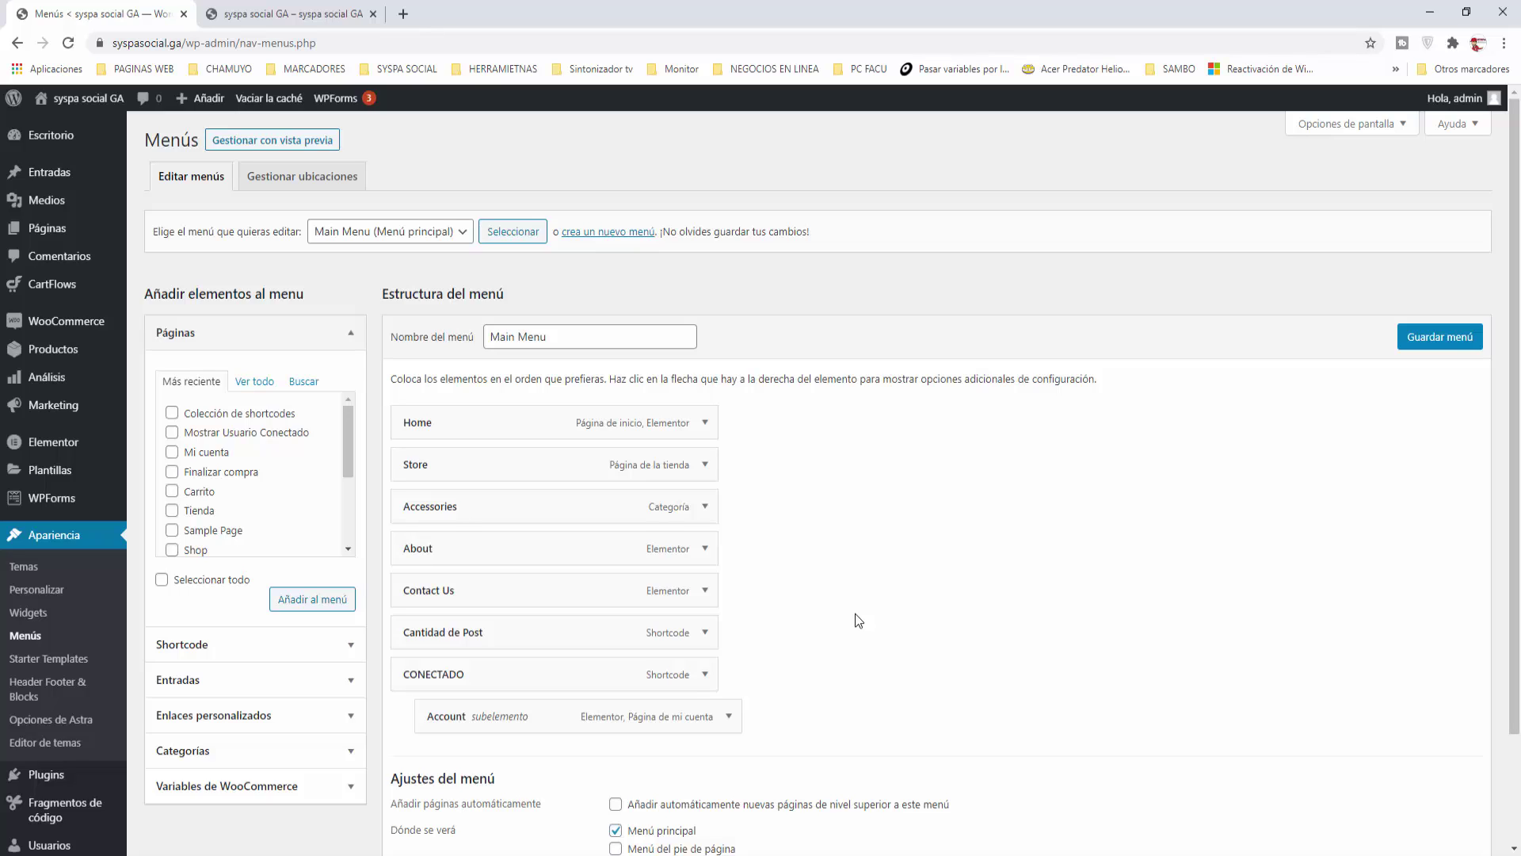
pyautogui.moveTo(477, 716); pyautogui.dragTo(464, 587)
pyautogui.click(1440, 337)
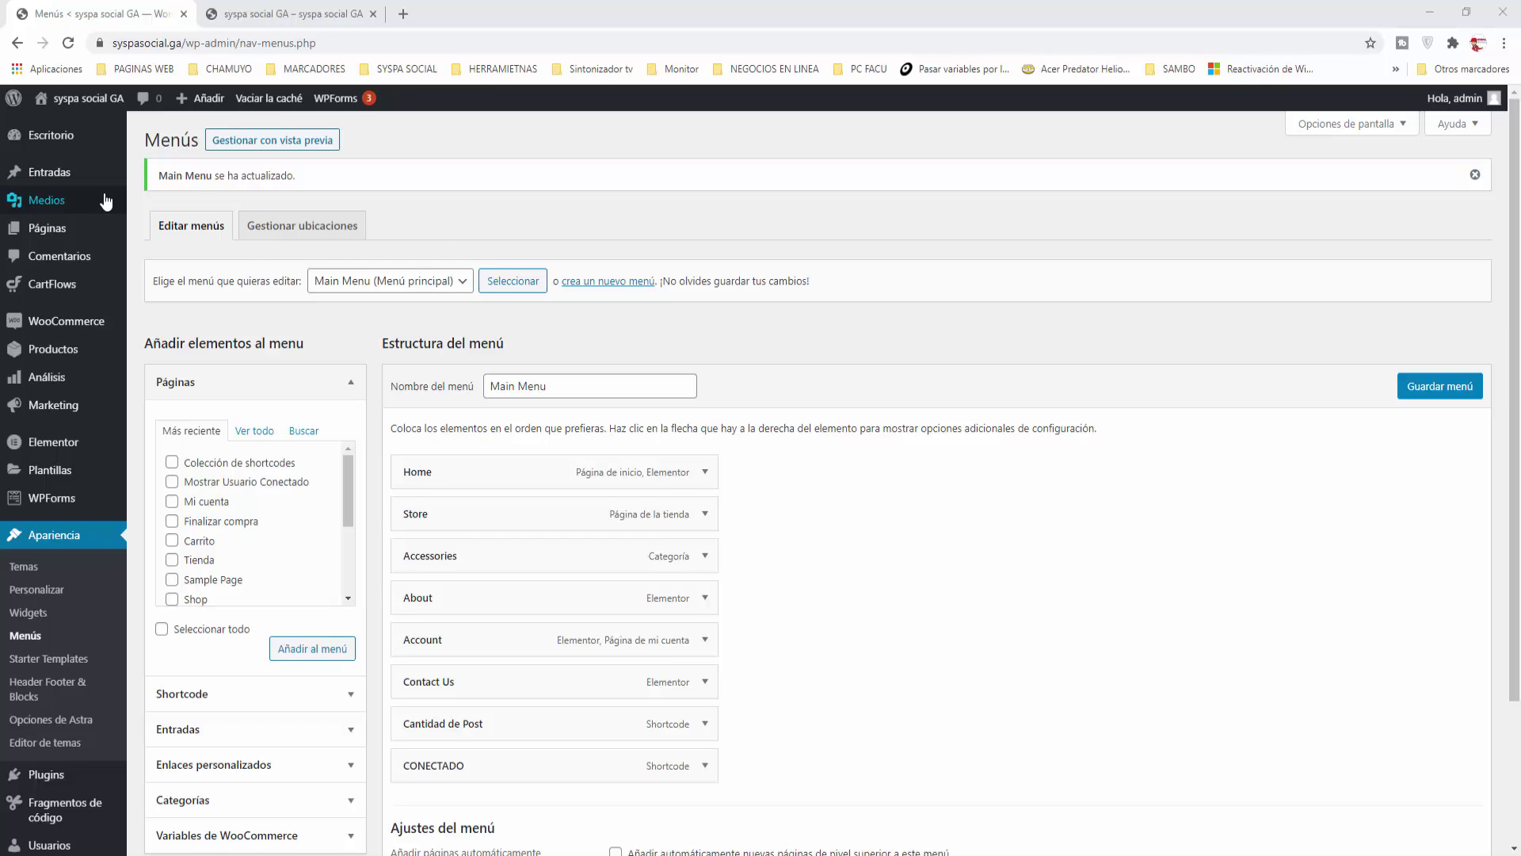
# Step: Create a new page titled 'Mostrar usuario conectado'
pyautogui.moveTo(49, 235)
pyautogui.click(154, 258)
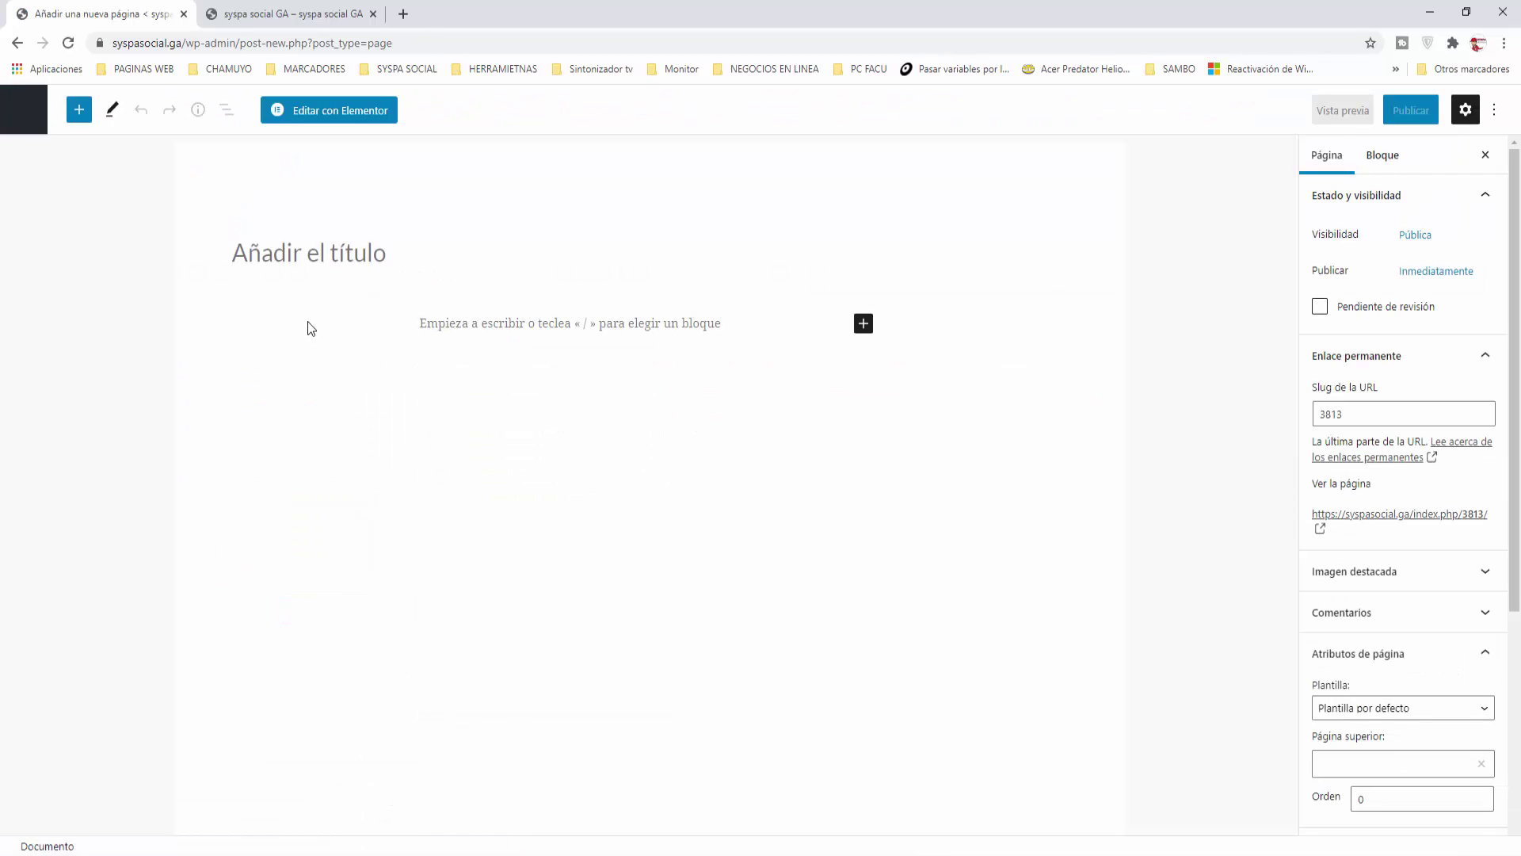
pyautogui.write('Mostrar u')
pyautogui.write('suario cone')
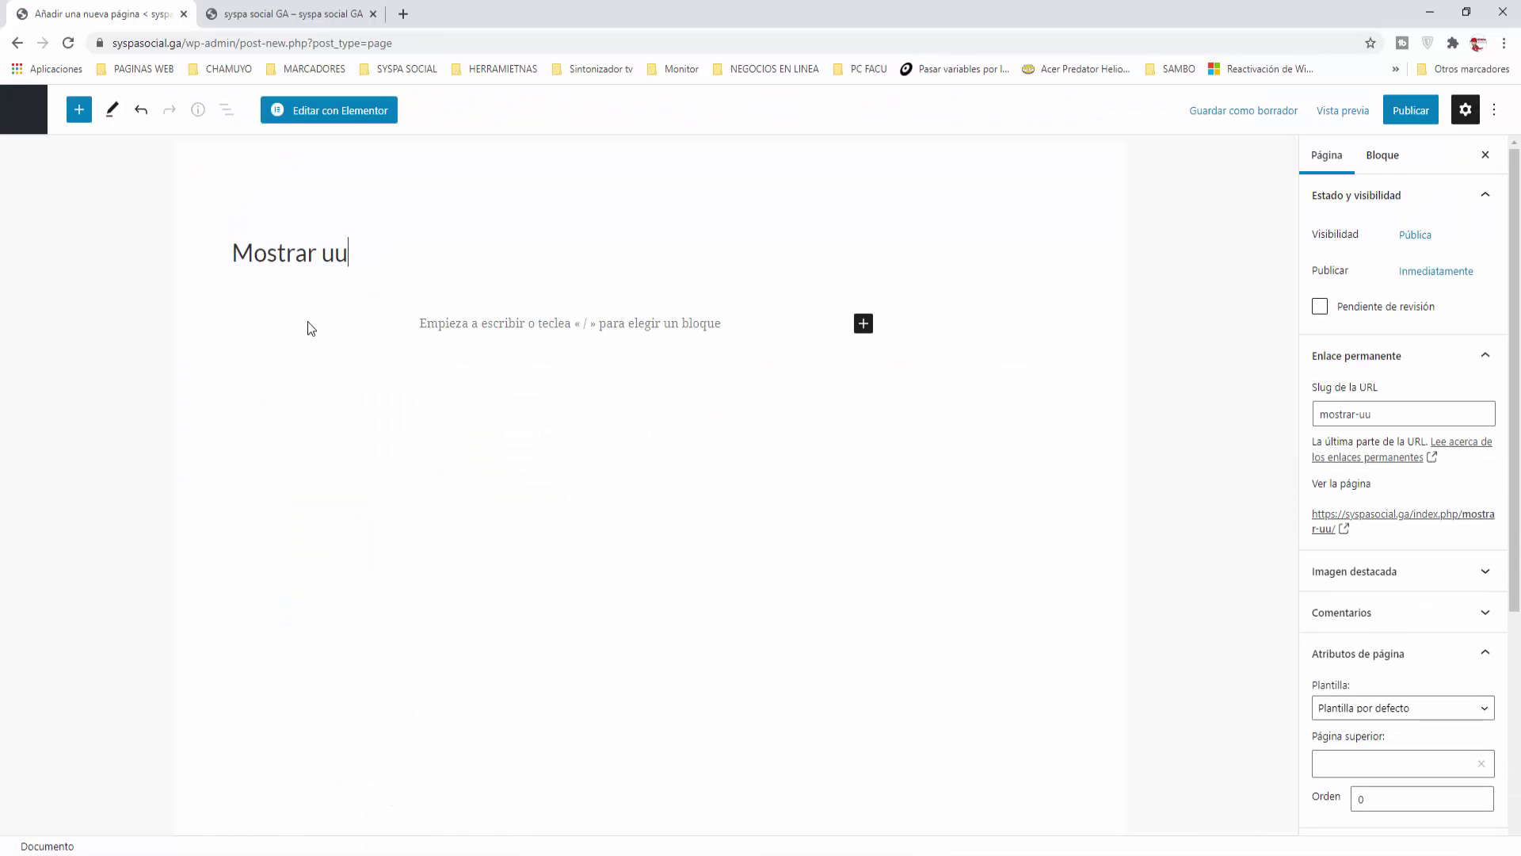
pyautogui.write('ctado')
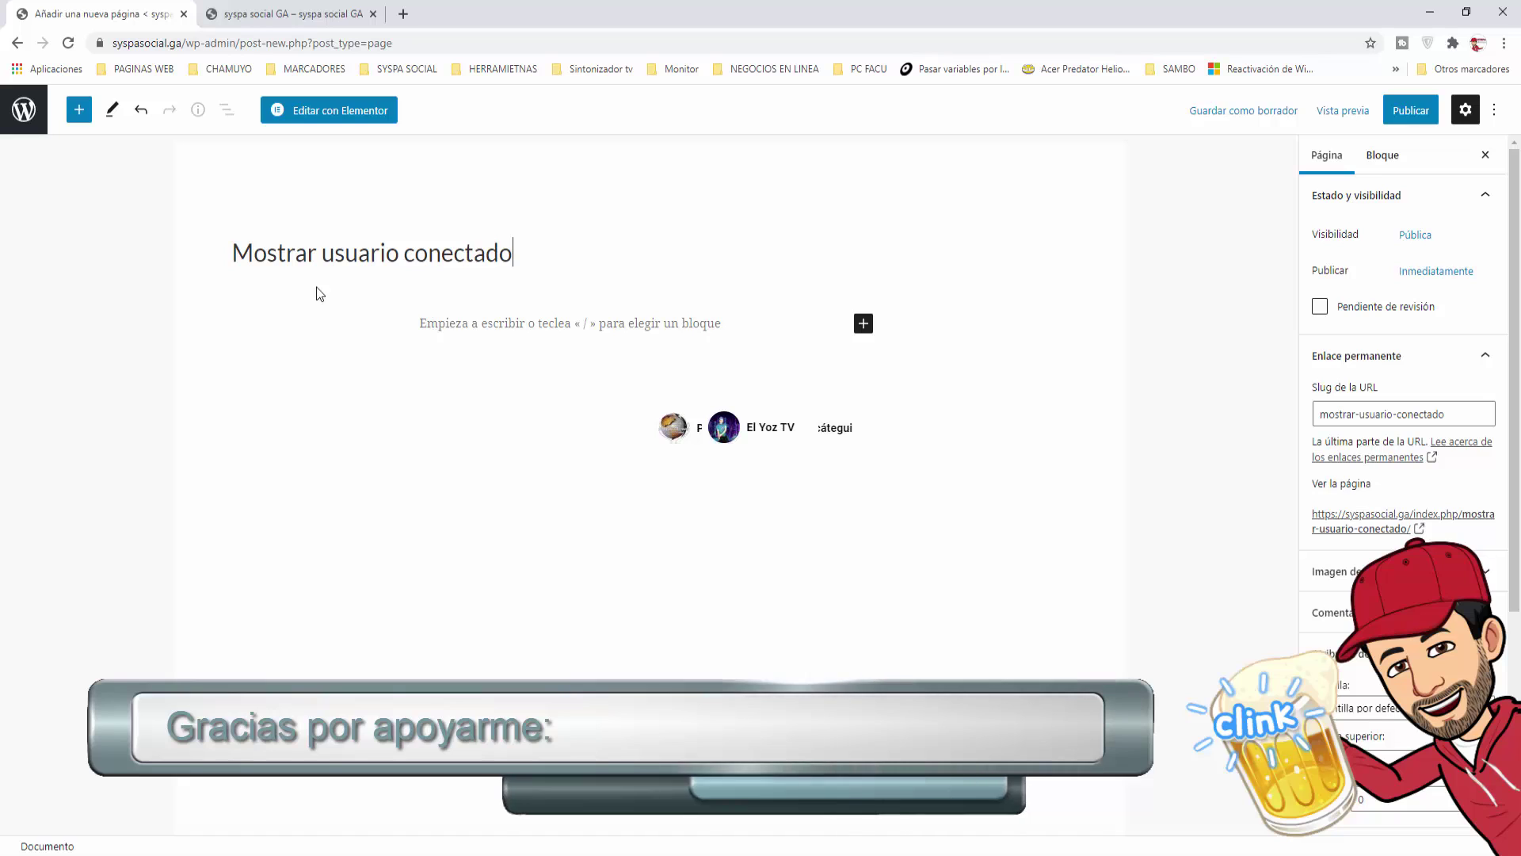
# Step: Search the block inserter for 'shor' to find the Shortcode block
pyautogui.click(867, 330)
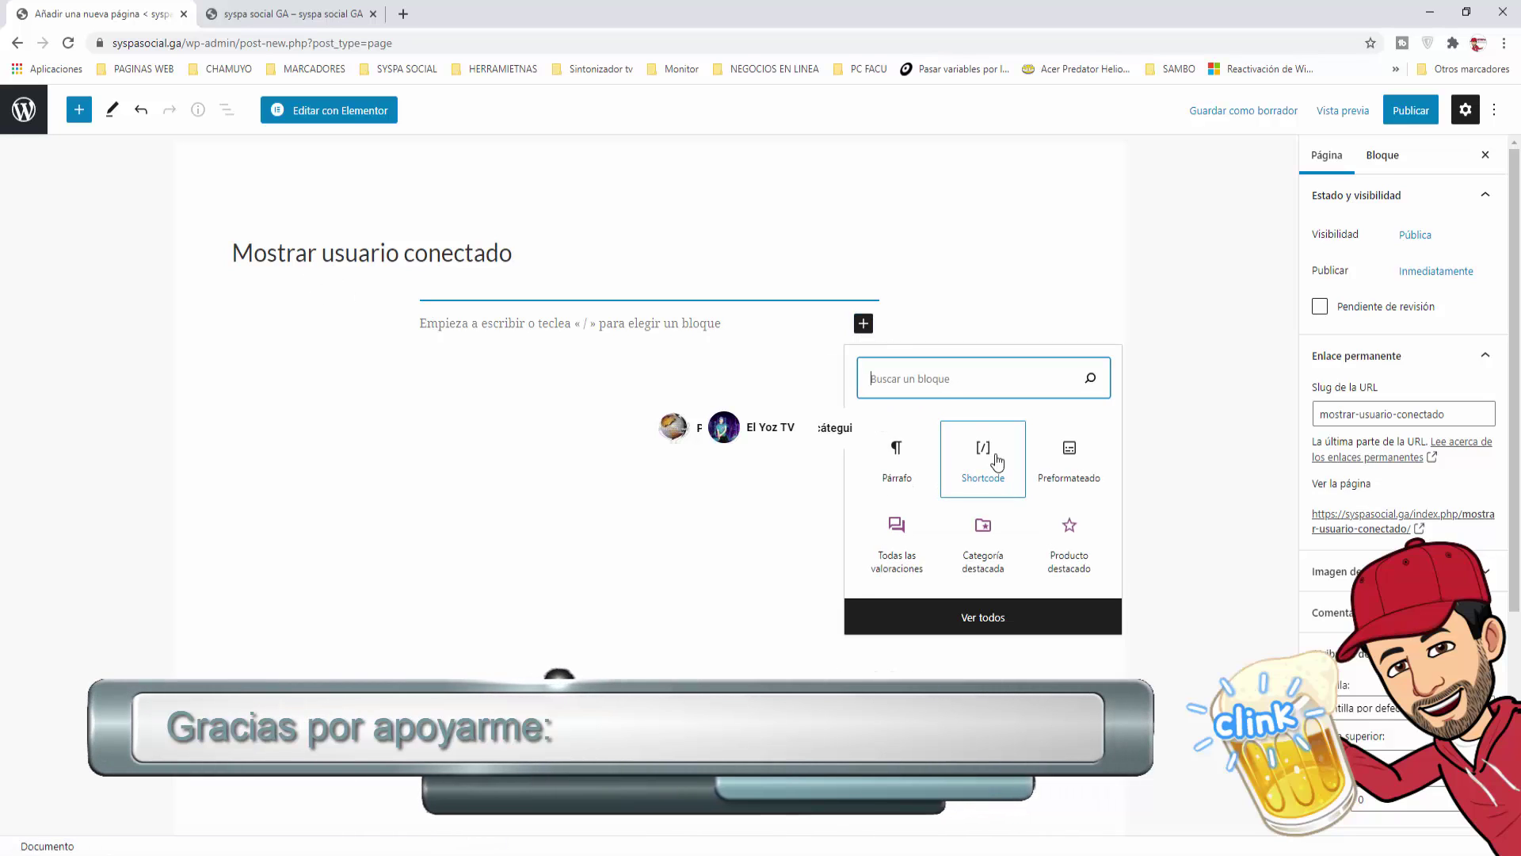
pyautogui.click(893, 378)
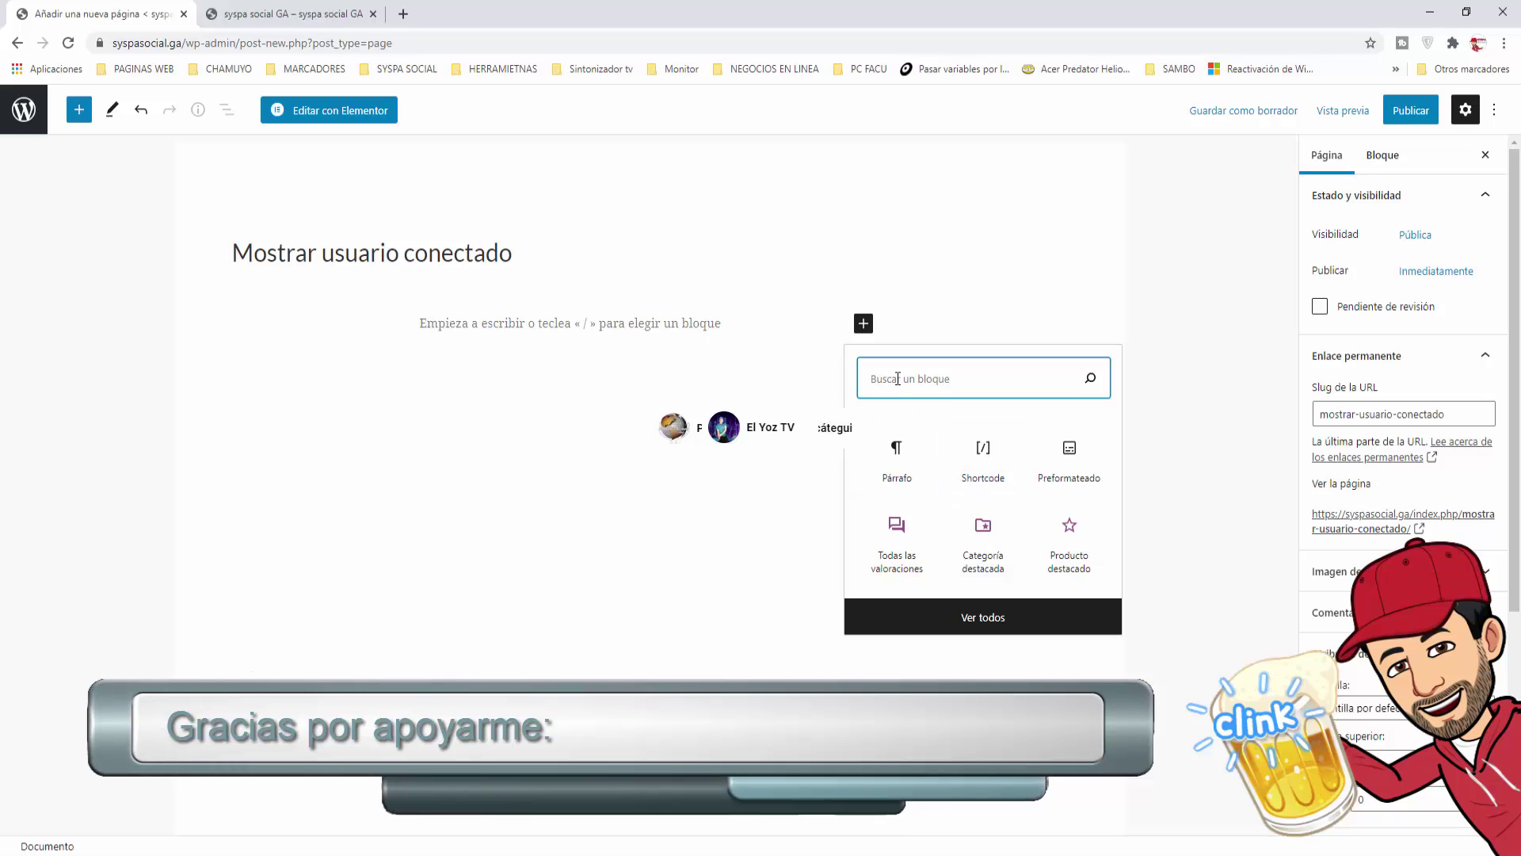
pyautogui.write('shor')
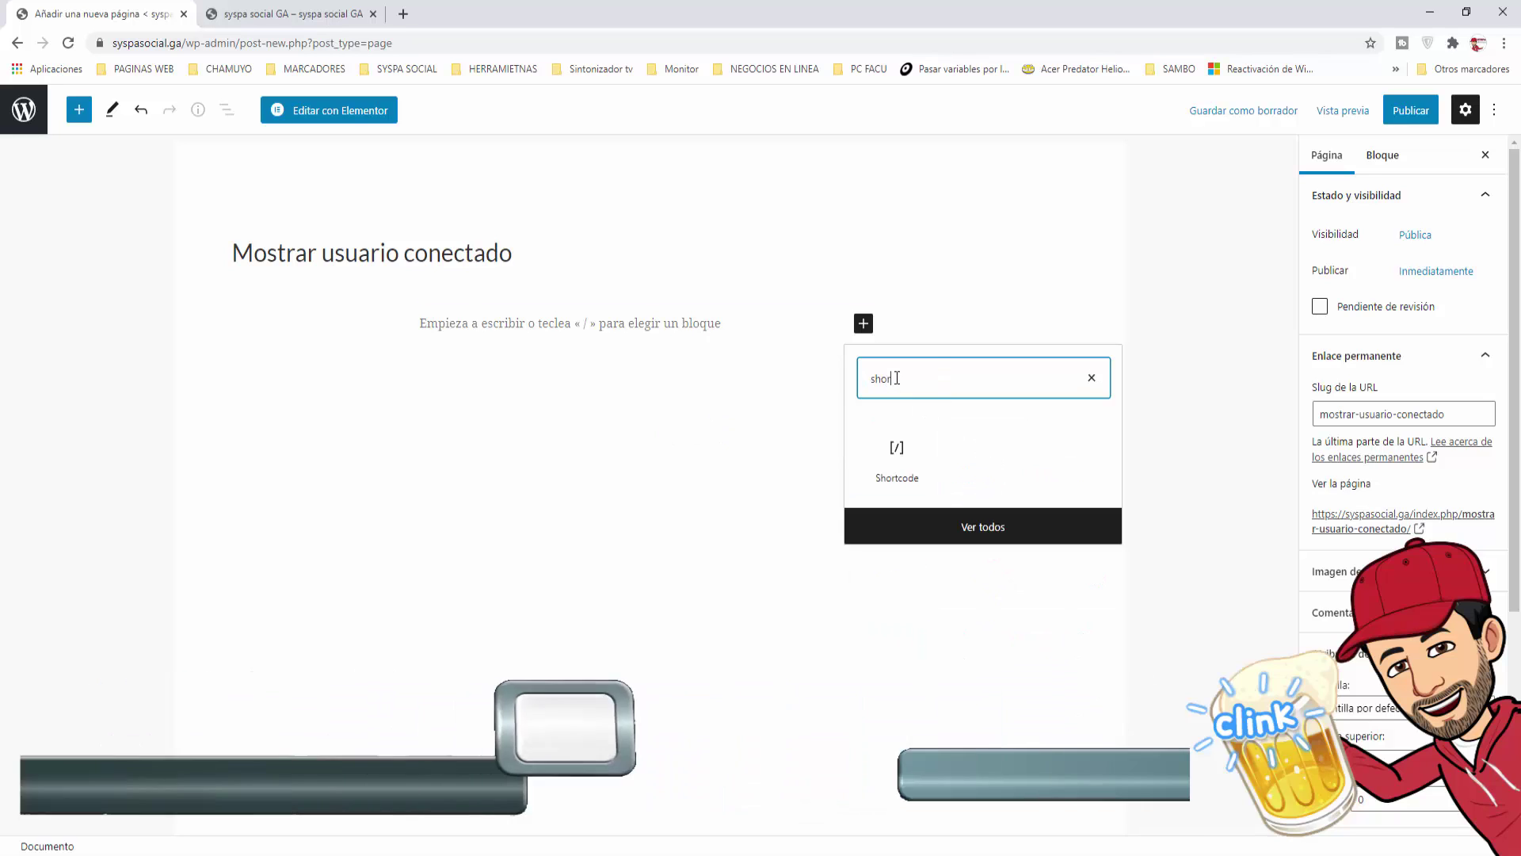
# Step: Add a Shortcode block containing [mostrar_conectado] to the page
pyautogui.click(898, 476)
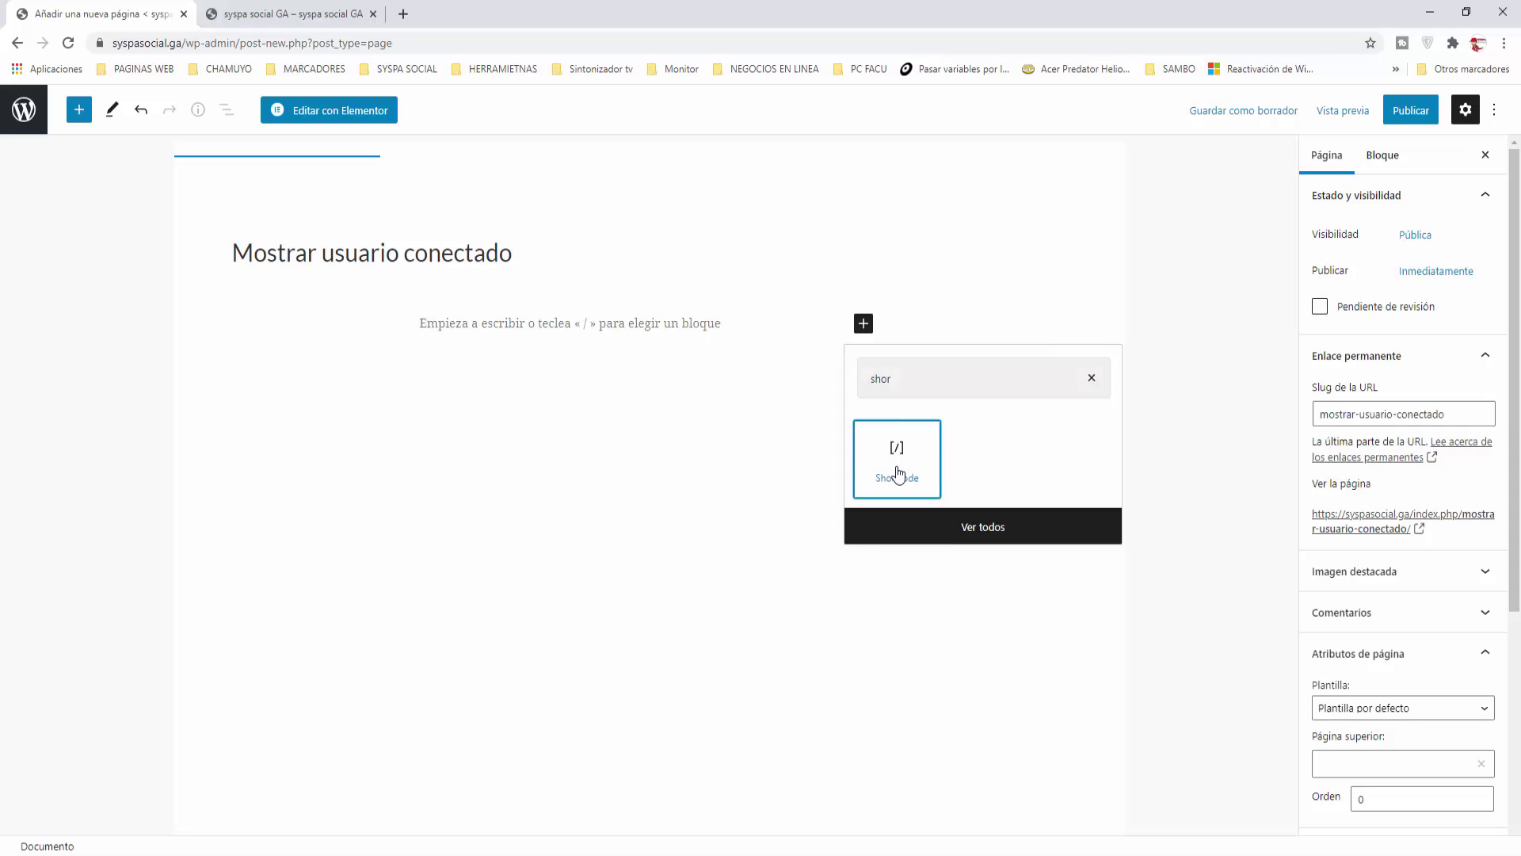
pyautogui.write('https://syspasocial.ga/')
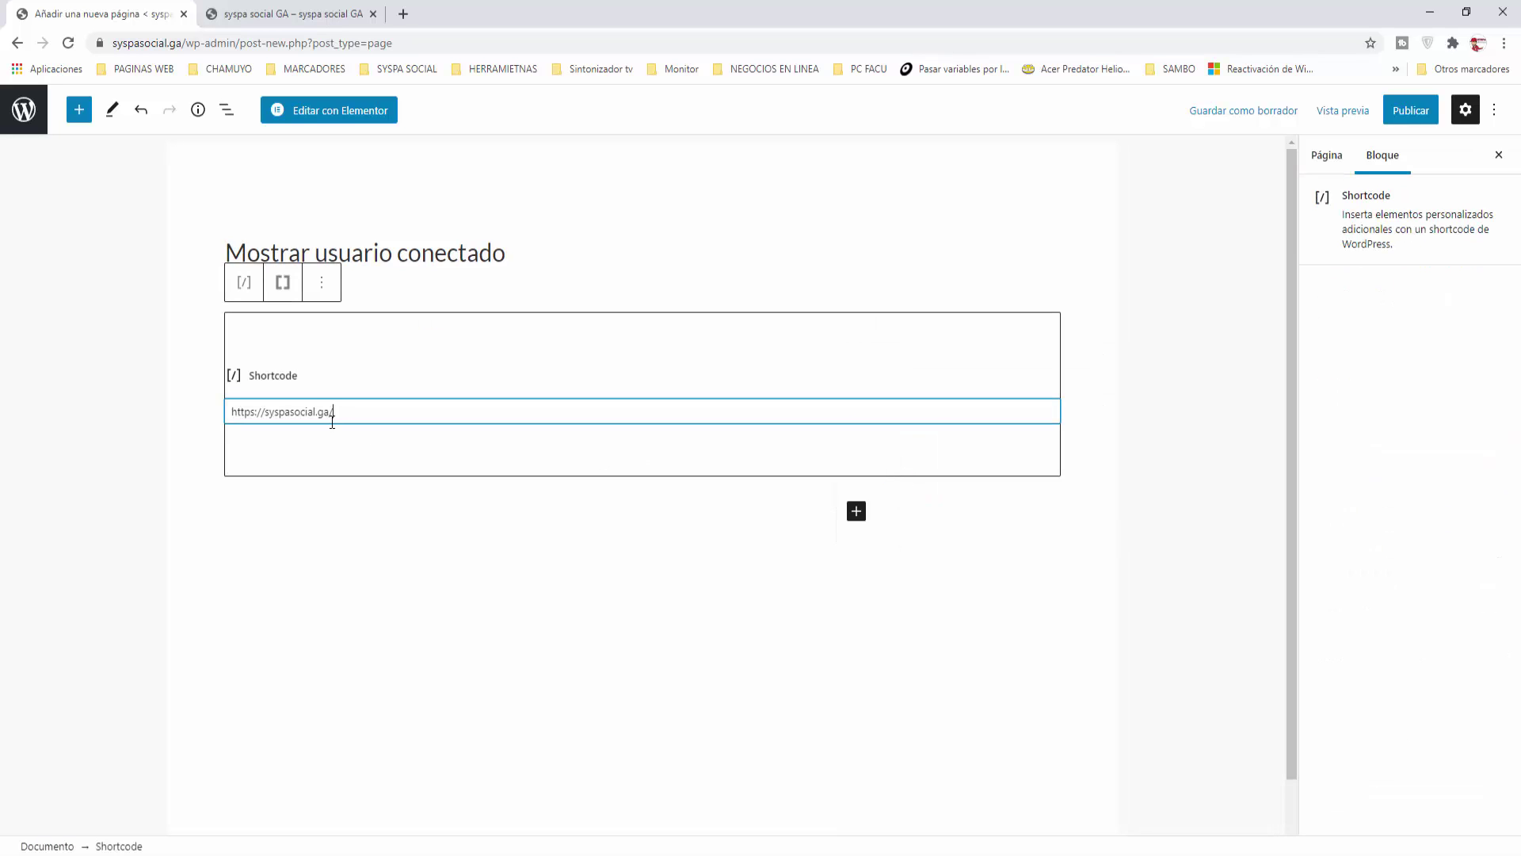
pyautogui.moveTo(343, 421); pyautogui.dragTo(112, 396)
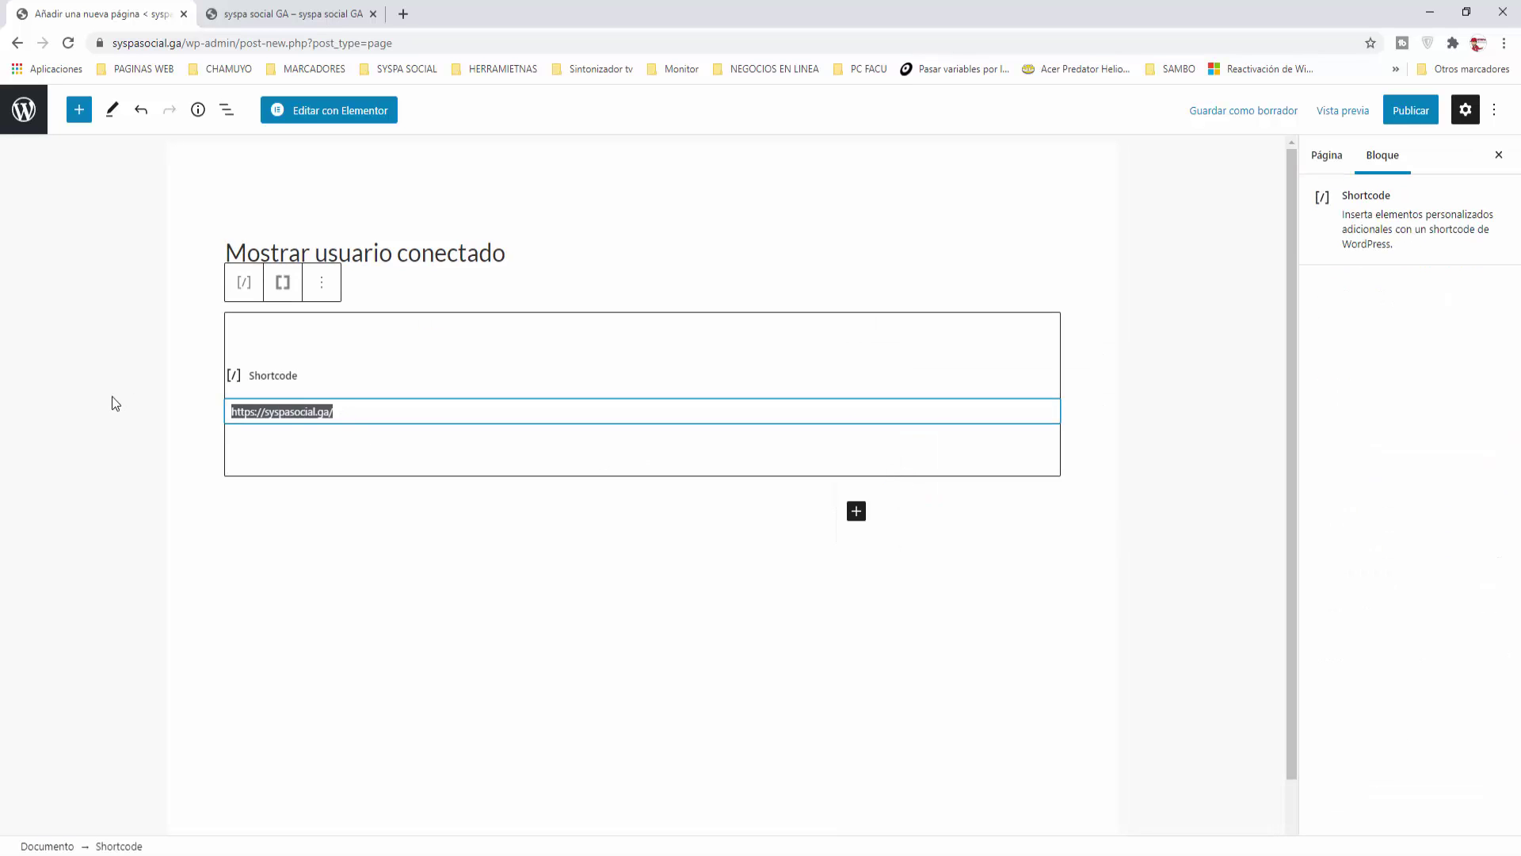
pyautogui.press('BackSpace')
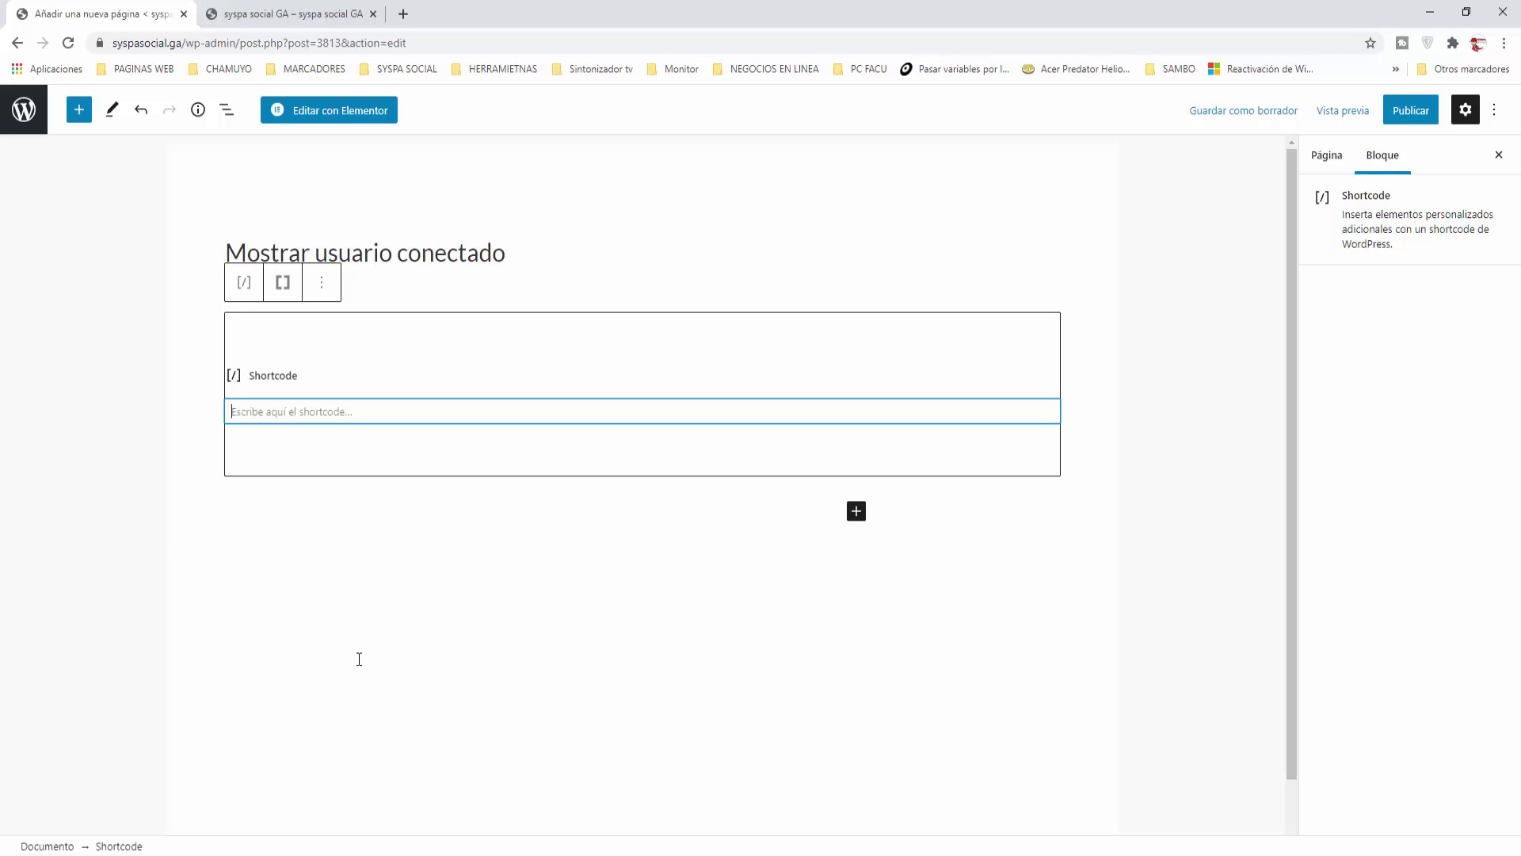
pyautogui.write('[mos')
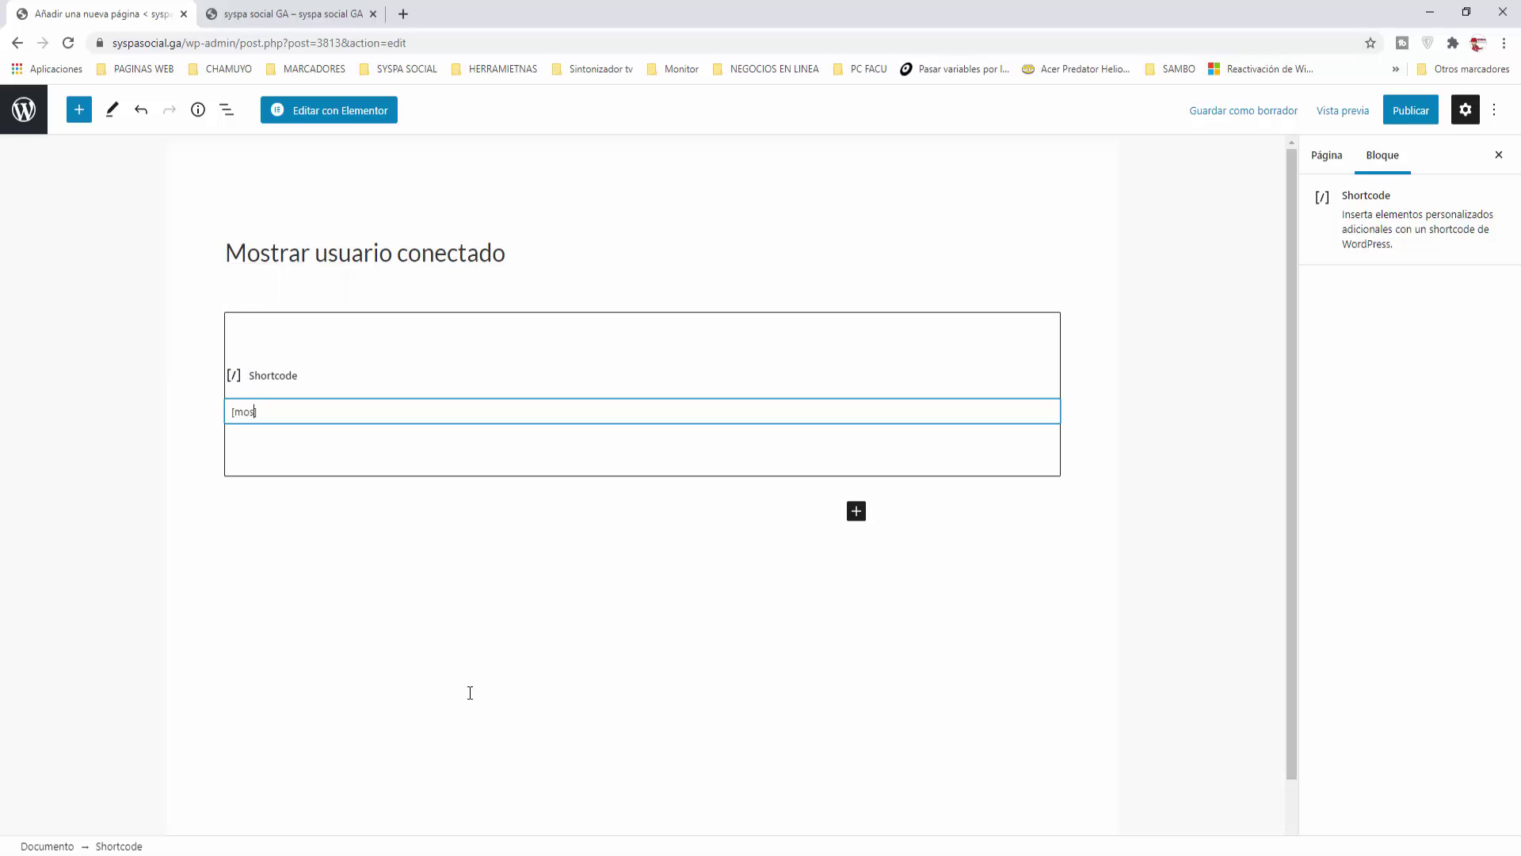
pyautogui.write('trar_conectado')
pyautogui.click(470, 693)
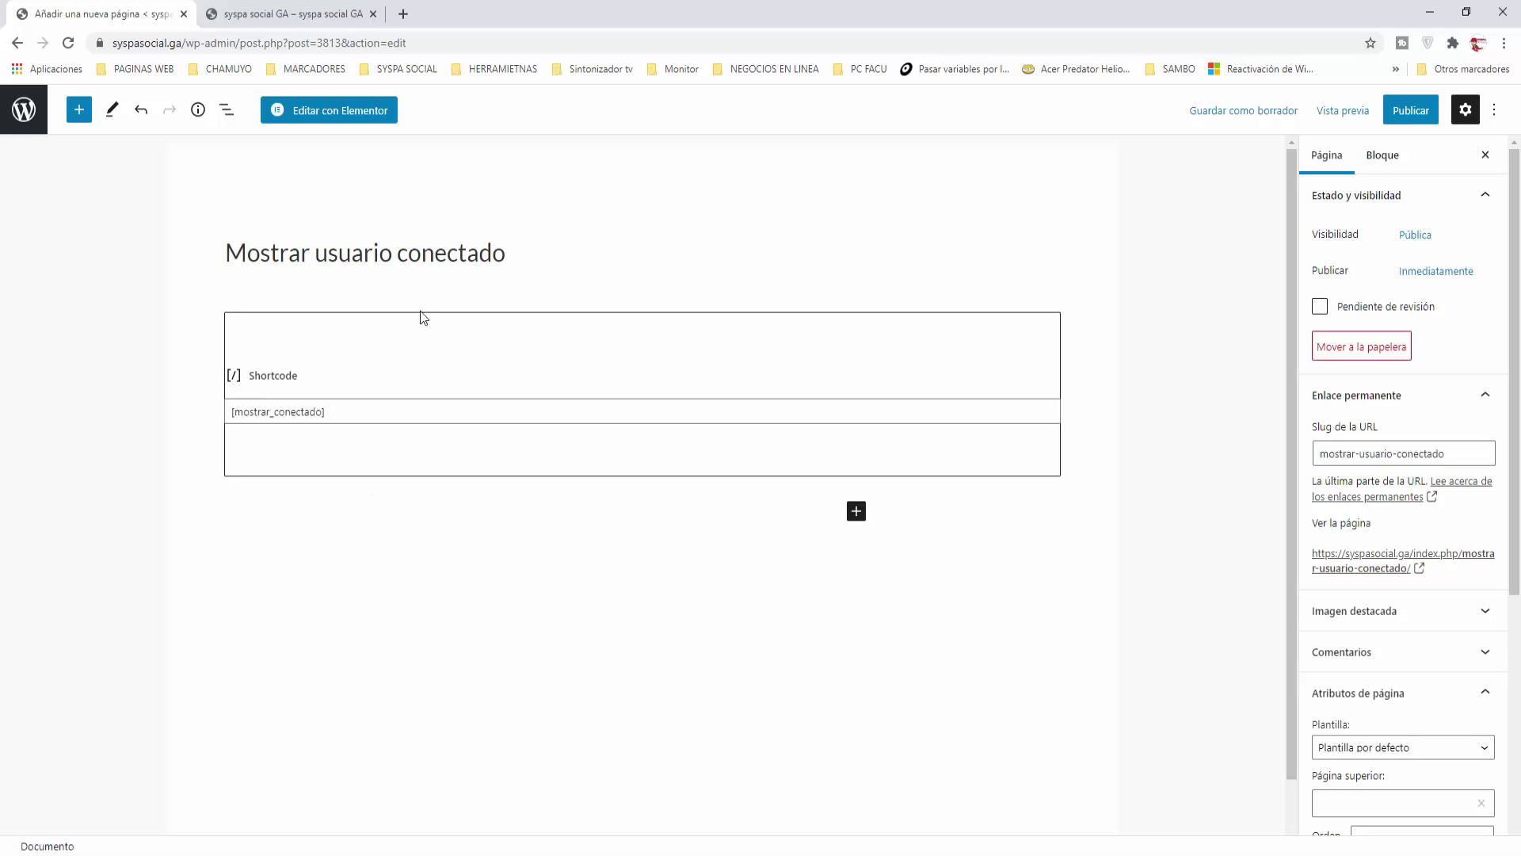
pyautogui.click(369, 412)
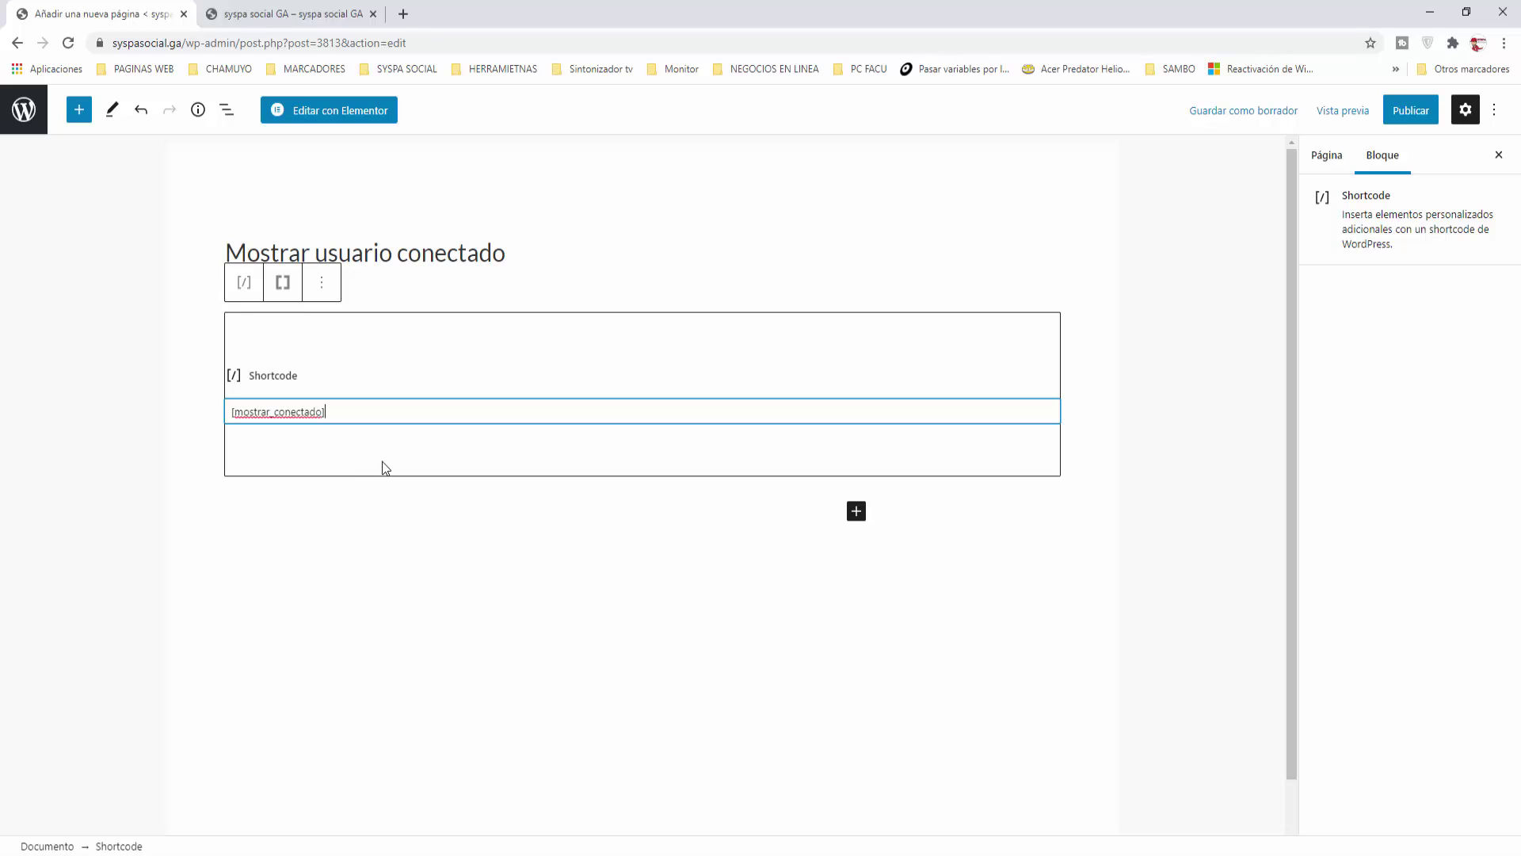
pyautogui.click(678, 529)
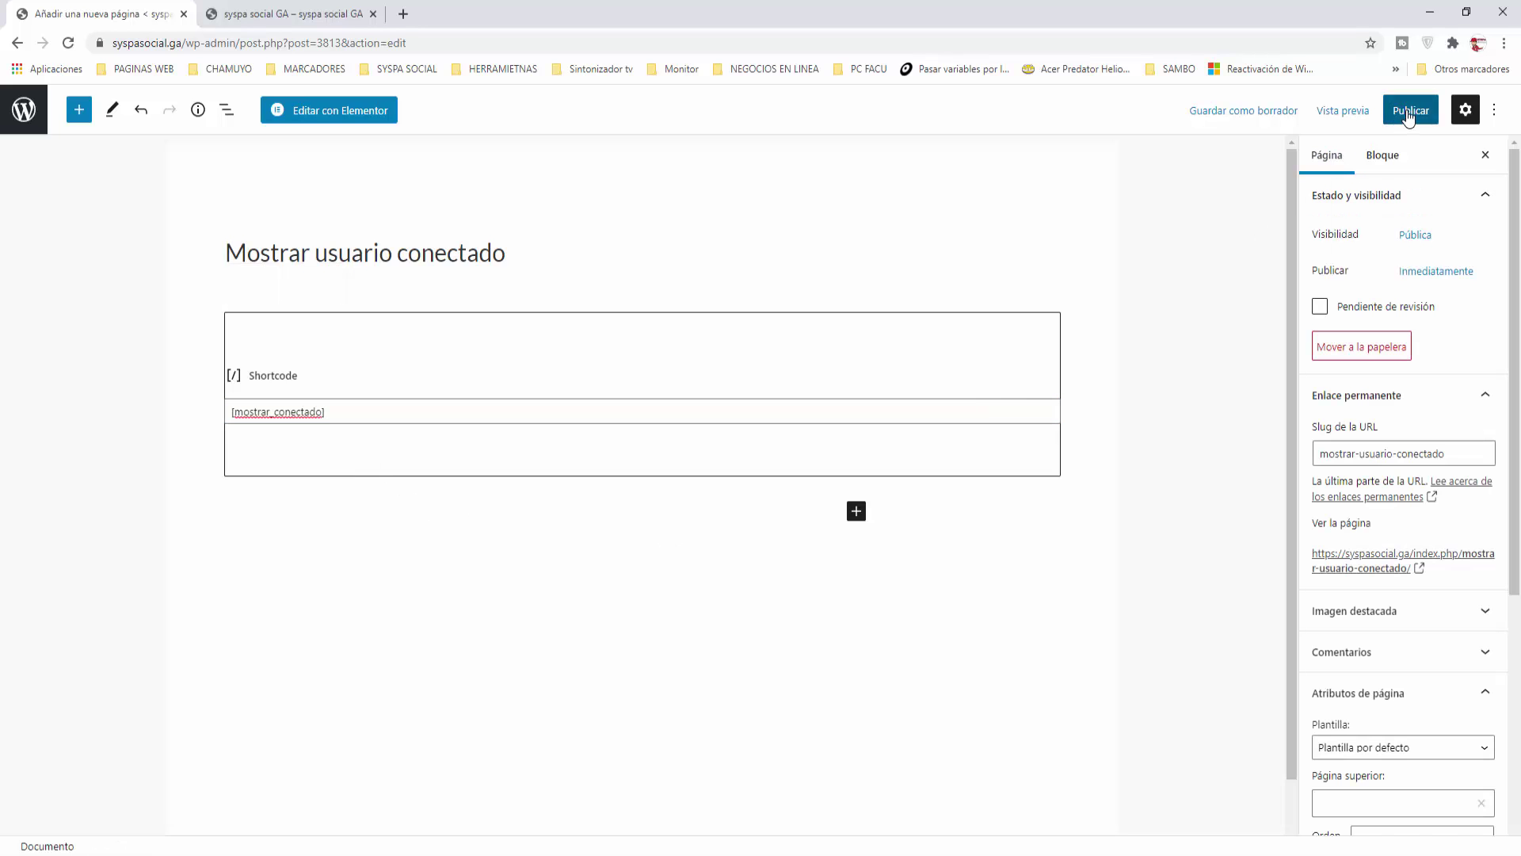
# Step: Publish the page and return to the Páginas list
pyautogui.click(1411, 110)
pyautogui.click(1359, 111)
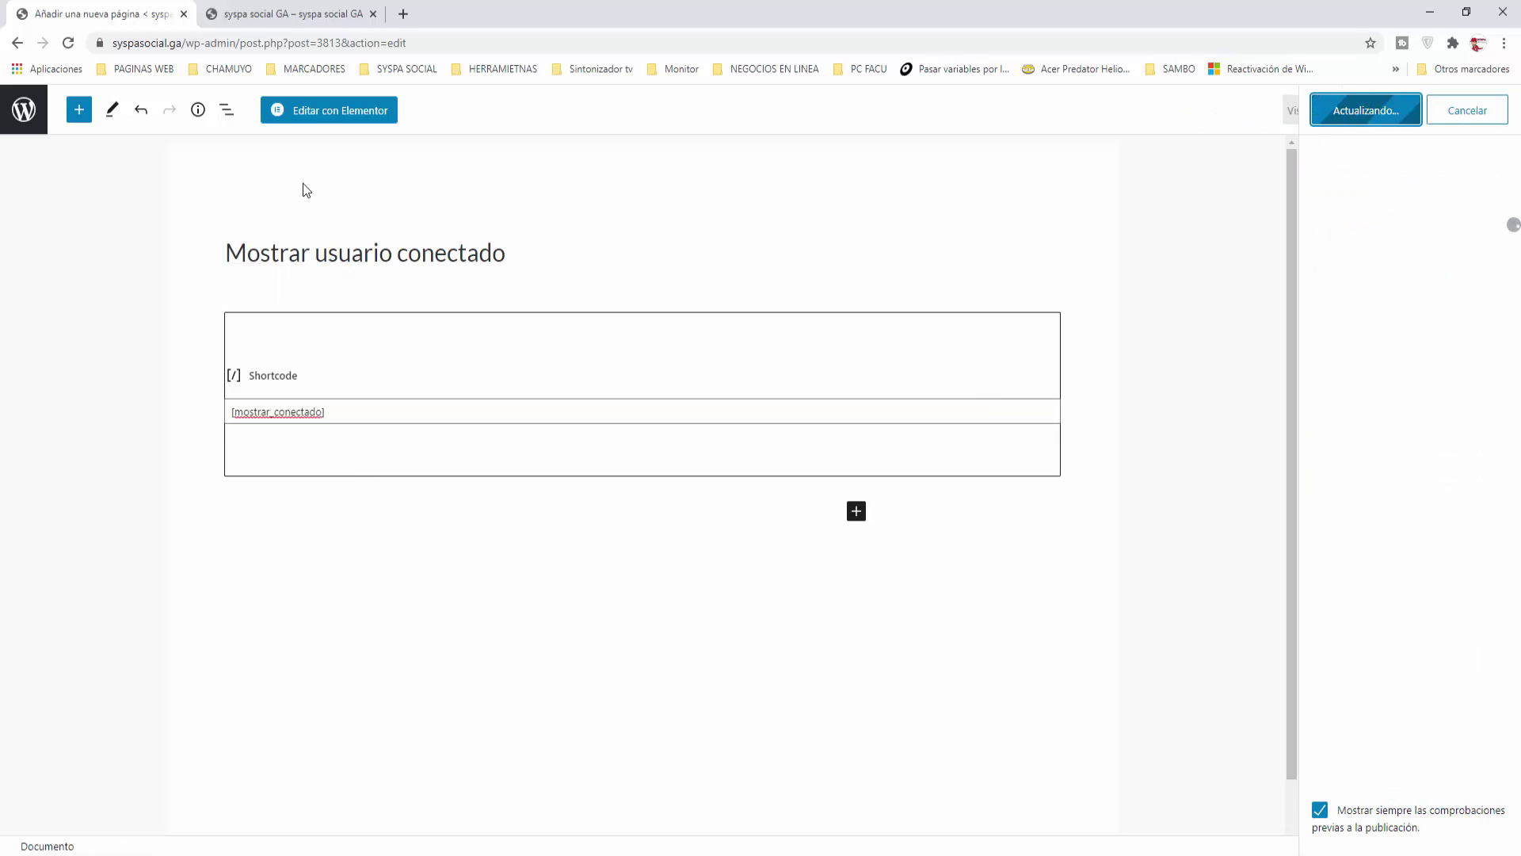
pyautogui.click(28, 119)
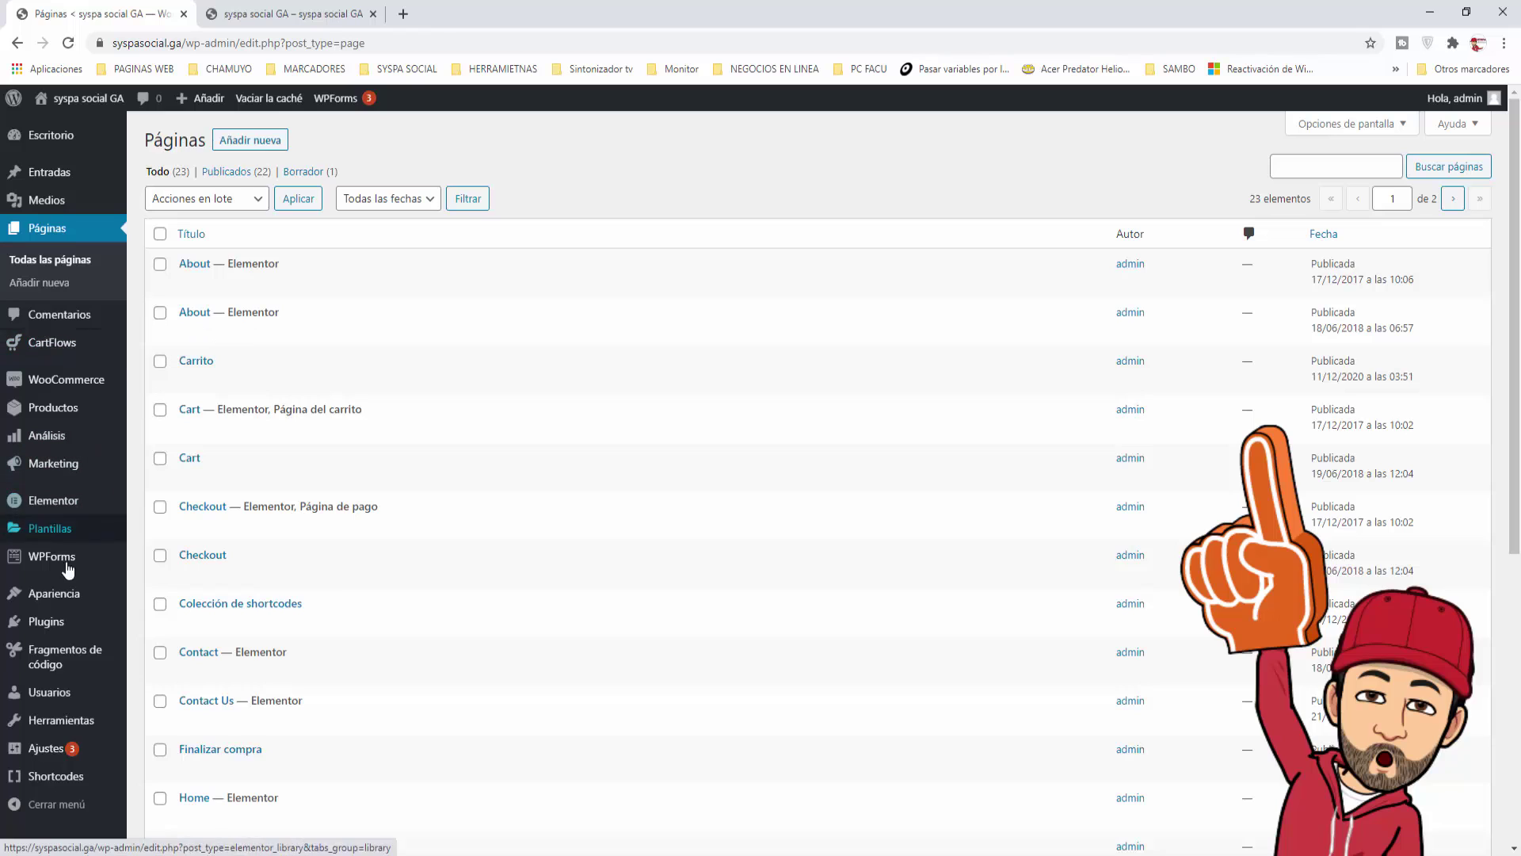
# Step: Add the Mostrar usuario conectado page to Main Menu
pyautogui.moveTo(79, 596)
pyautogui.click(155, 666)
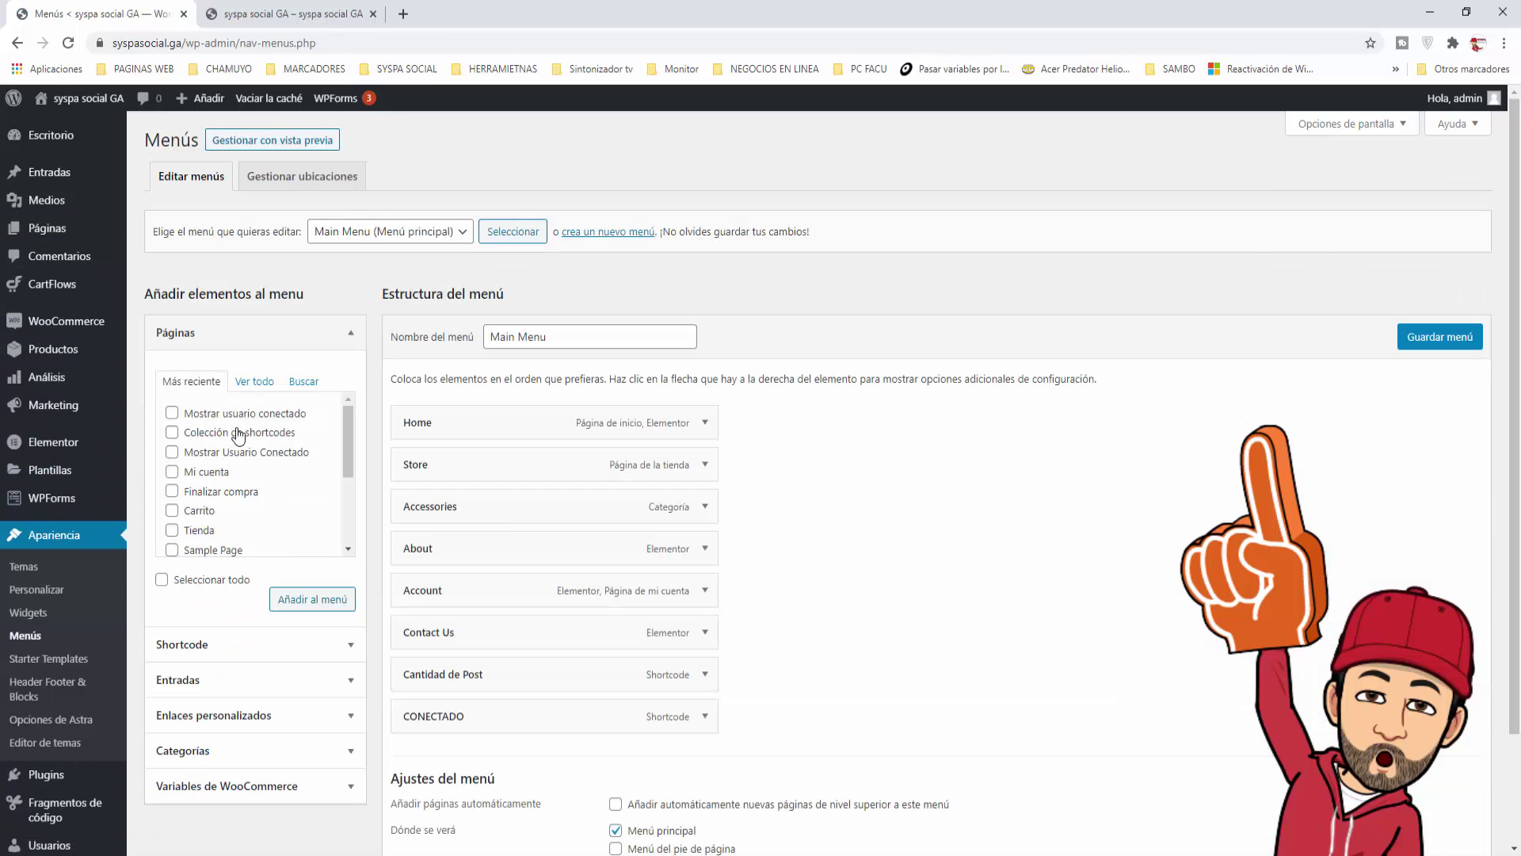
pyautogui.click(174, 414)
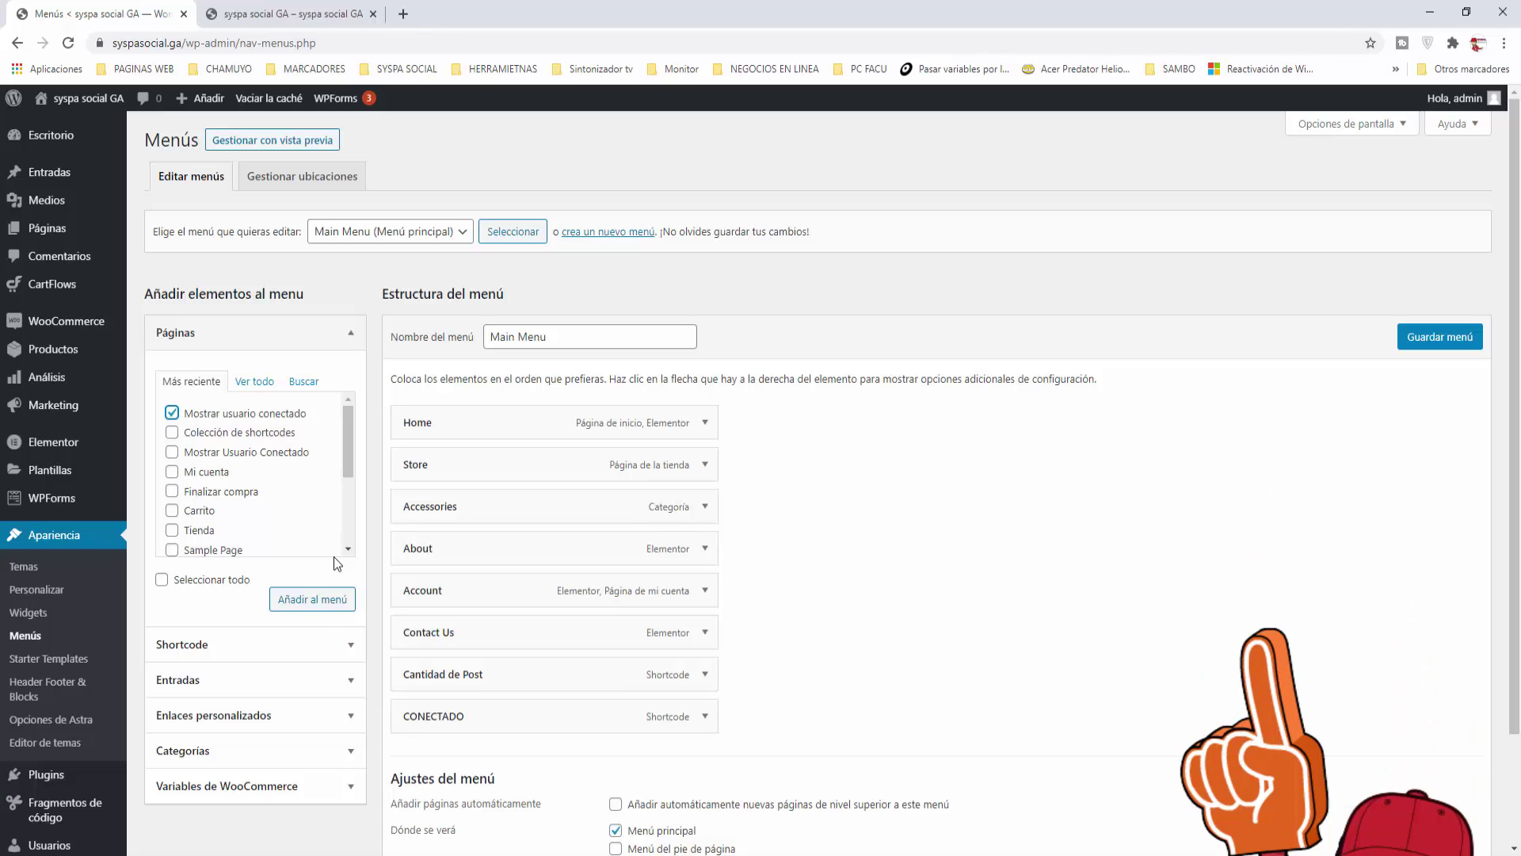
pyautogui.click(317, 602)
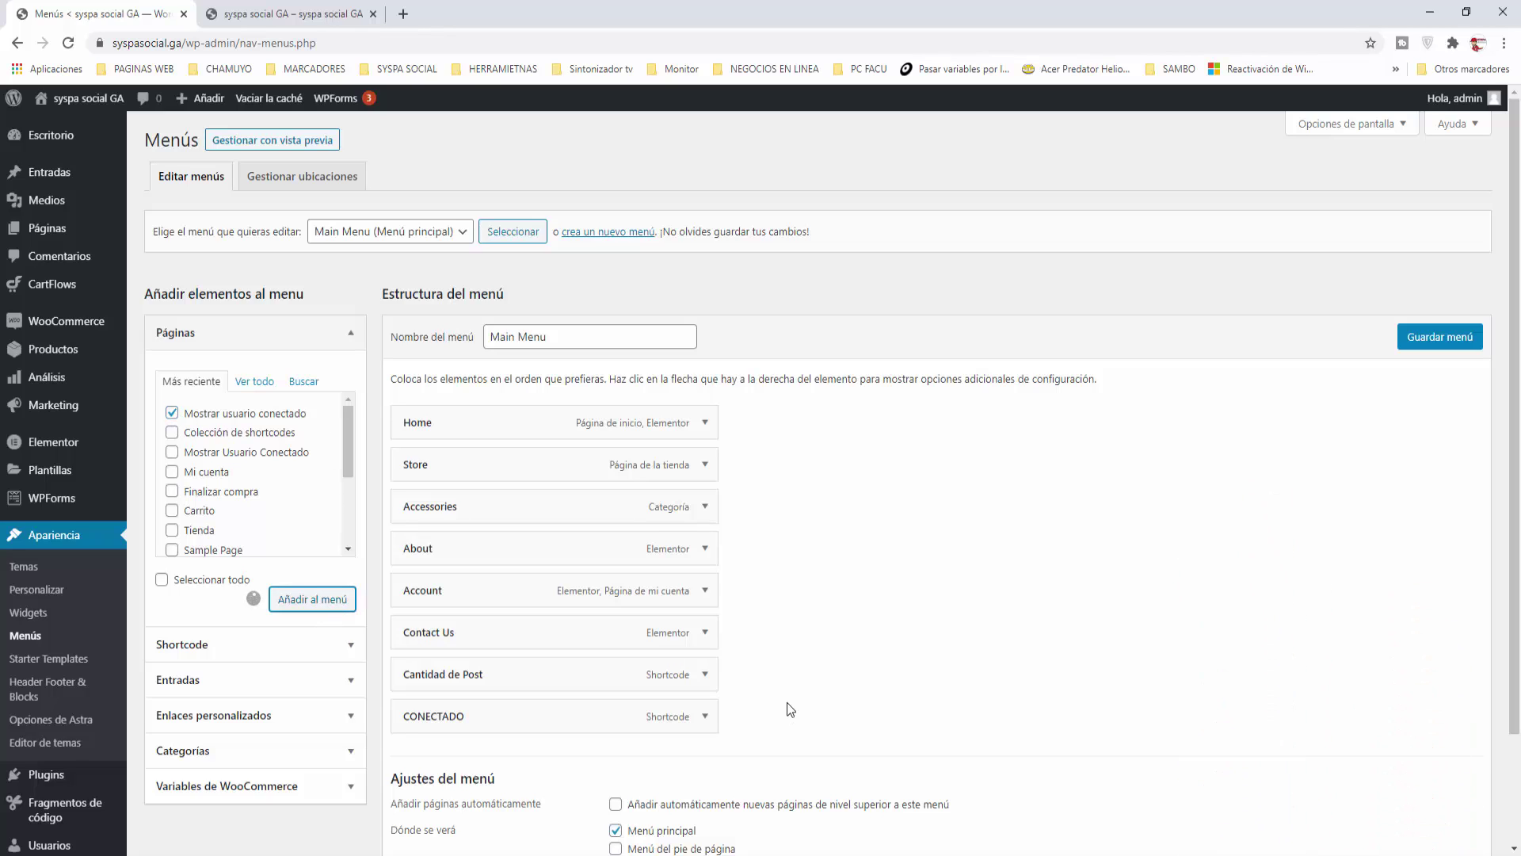
# Step: Nest Mostrar usuario conectado under CONECTADO and save Main Menu
pyautogui.moveTo(436, 754); pyautogui.dragTo(887, 696)
pyautogui.scroll(-2, 782, 425)
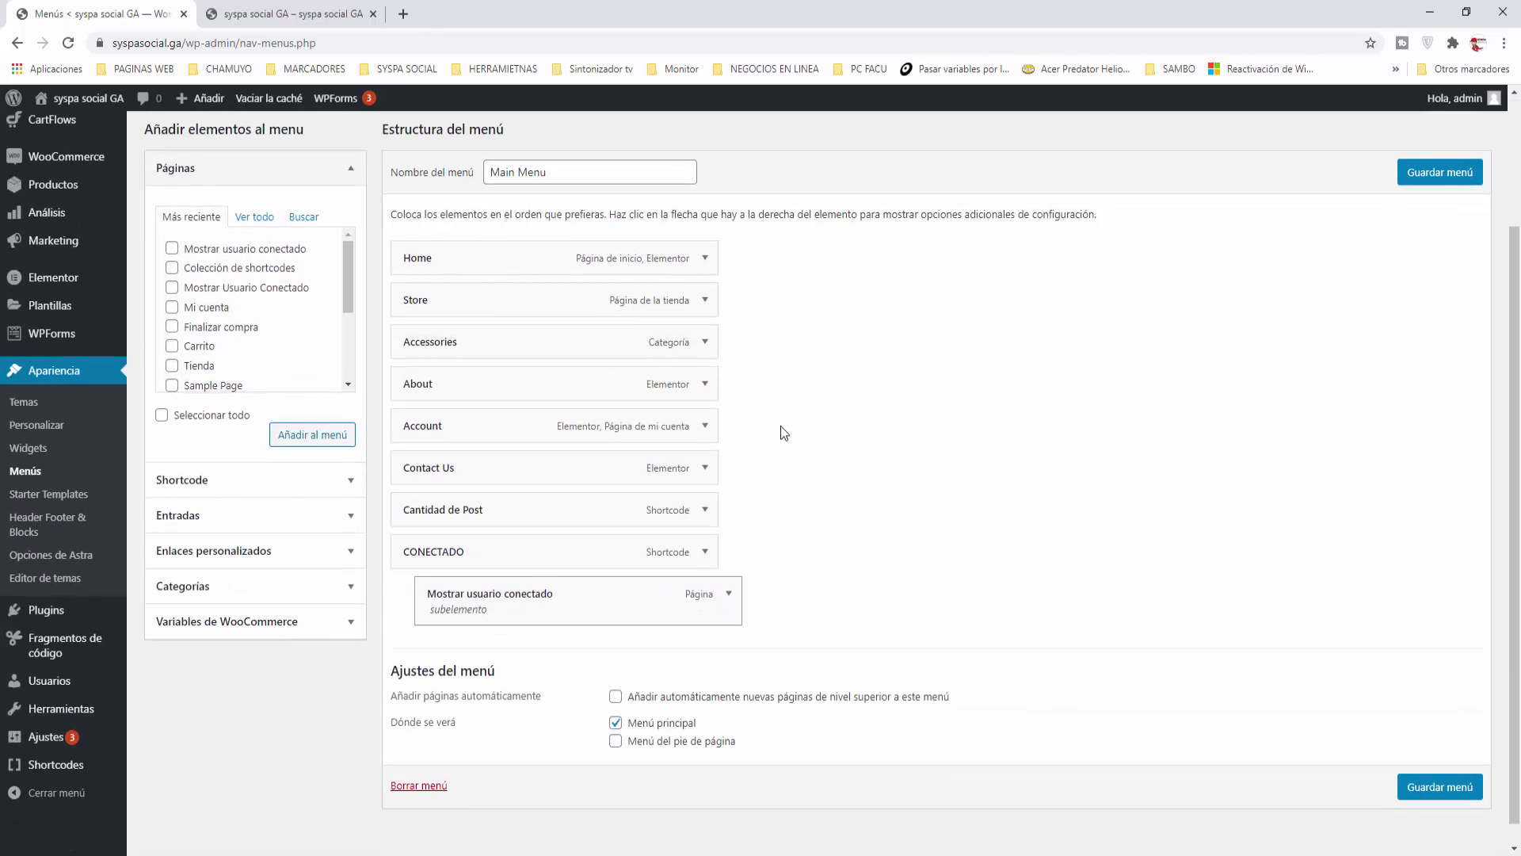
pyautogui.click(1423, 179)
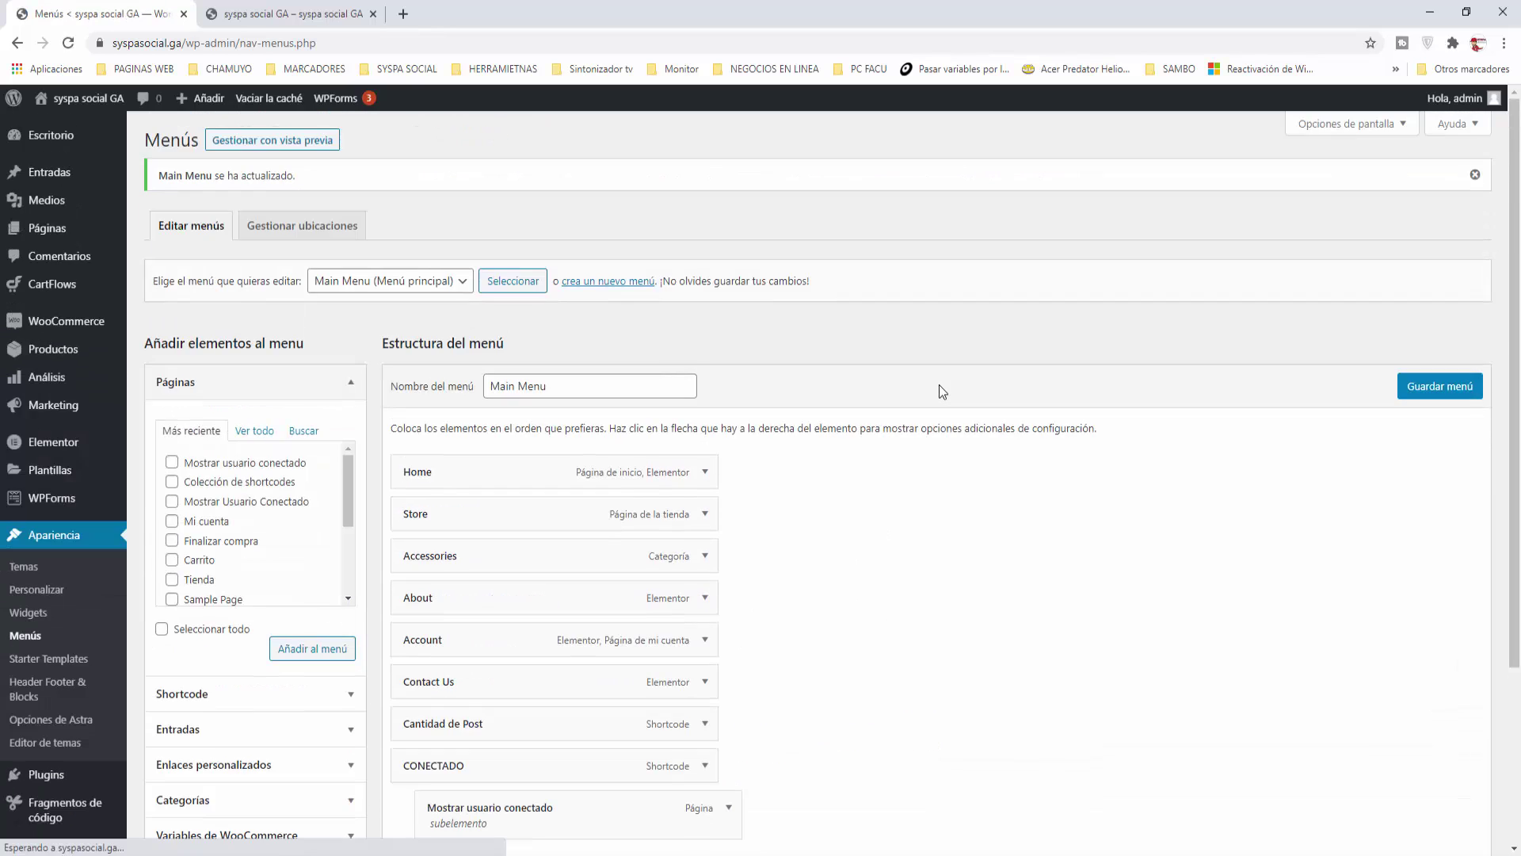
pyautogui.click(372, 13)
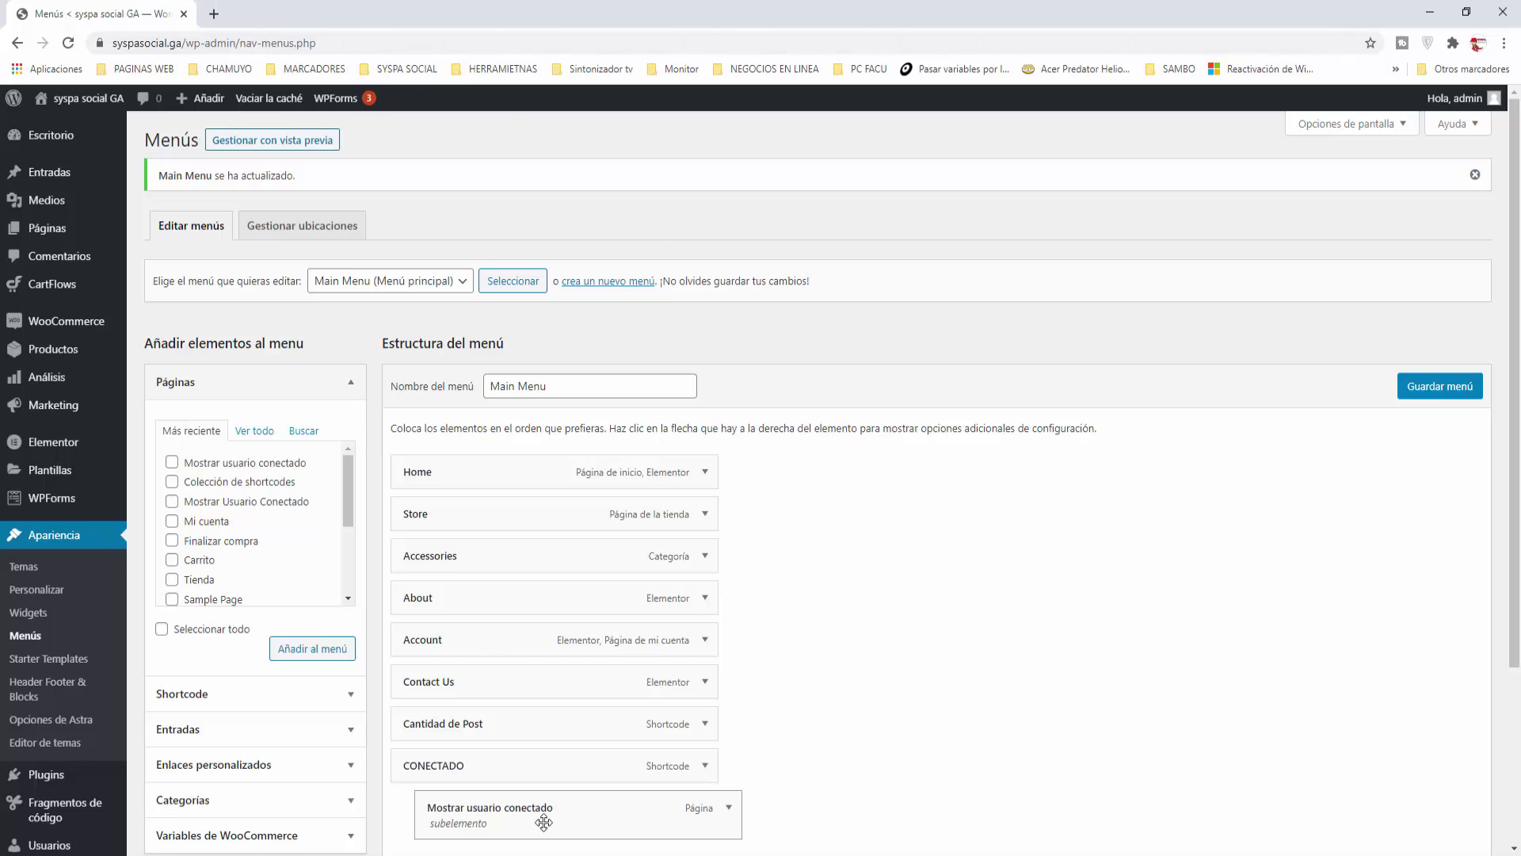
# Step: Reload the incognito storefront and open Mostrar usuario conectado from the greeting's submenu
pyautogui.moveTo(518, 839)
pyautogui.click(594, 796)
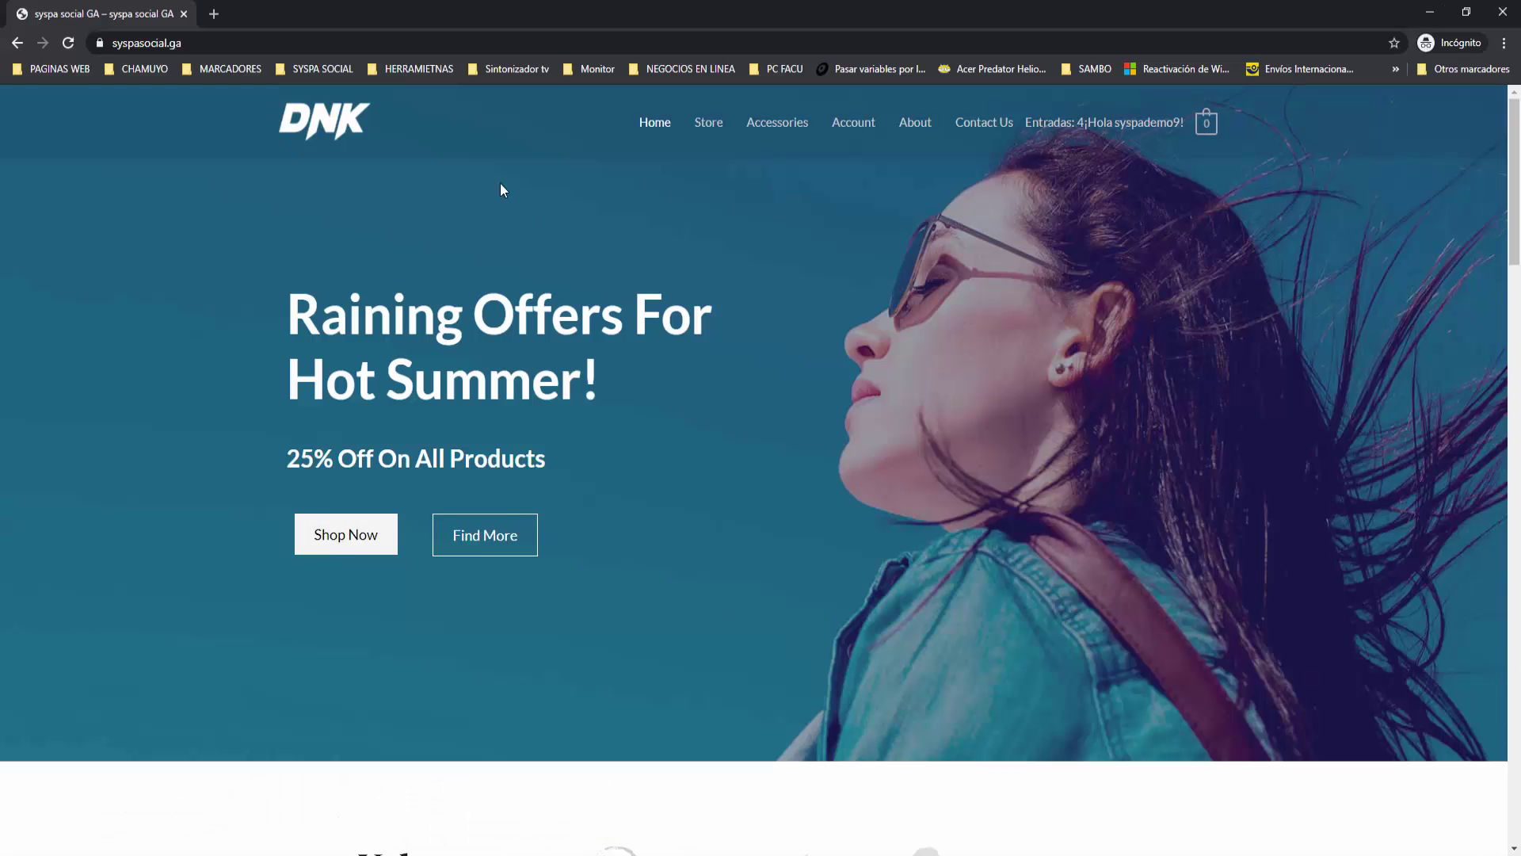
pyautogui.click(68, 43)
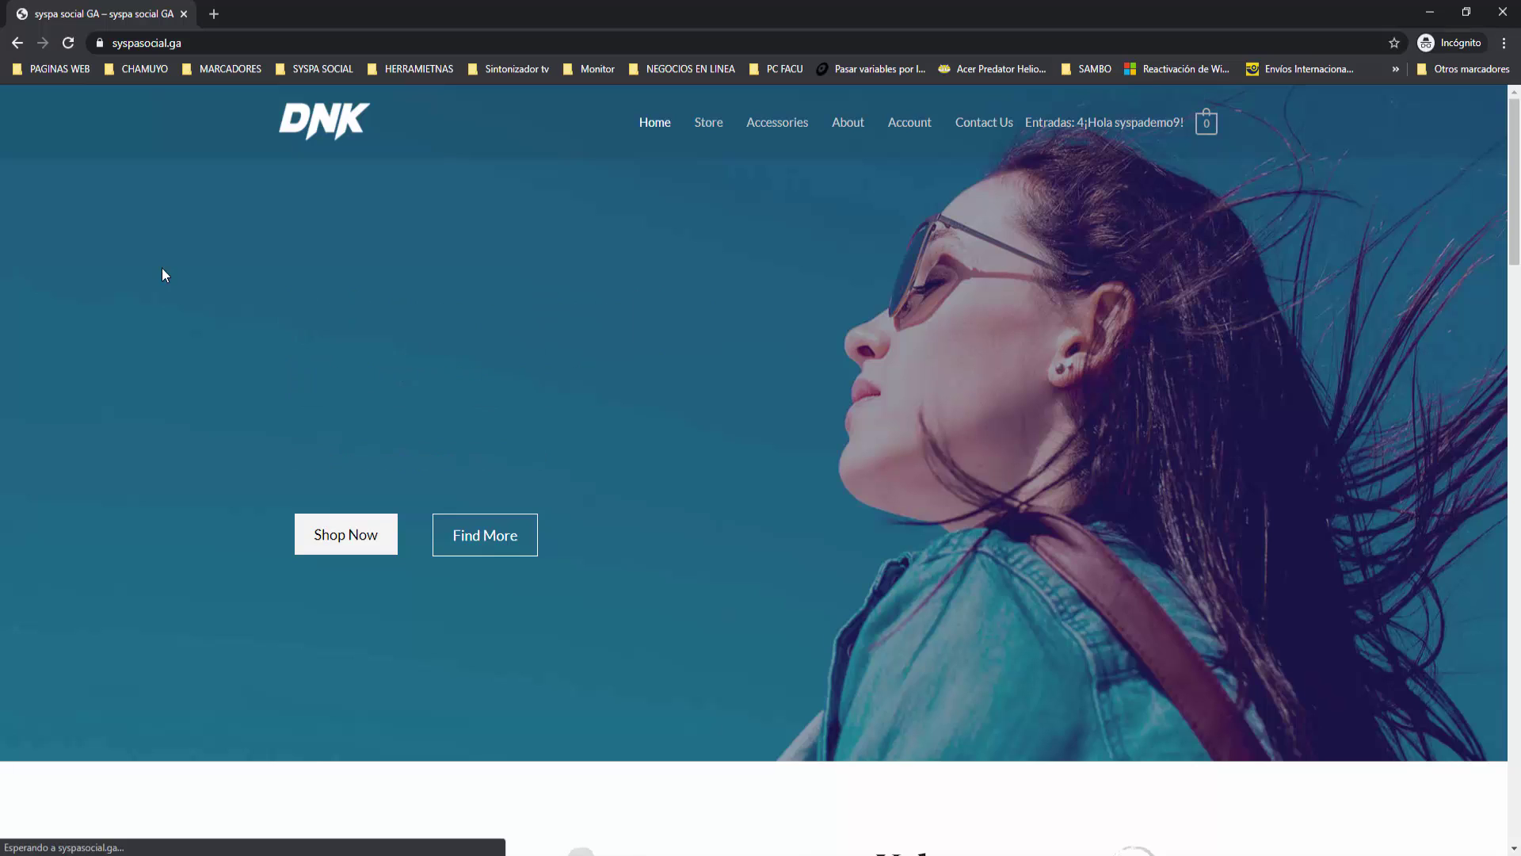
pyautogui.moveTo(1123, 119)
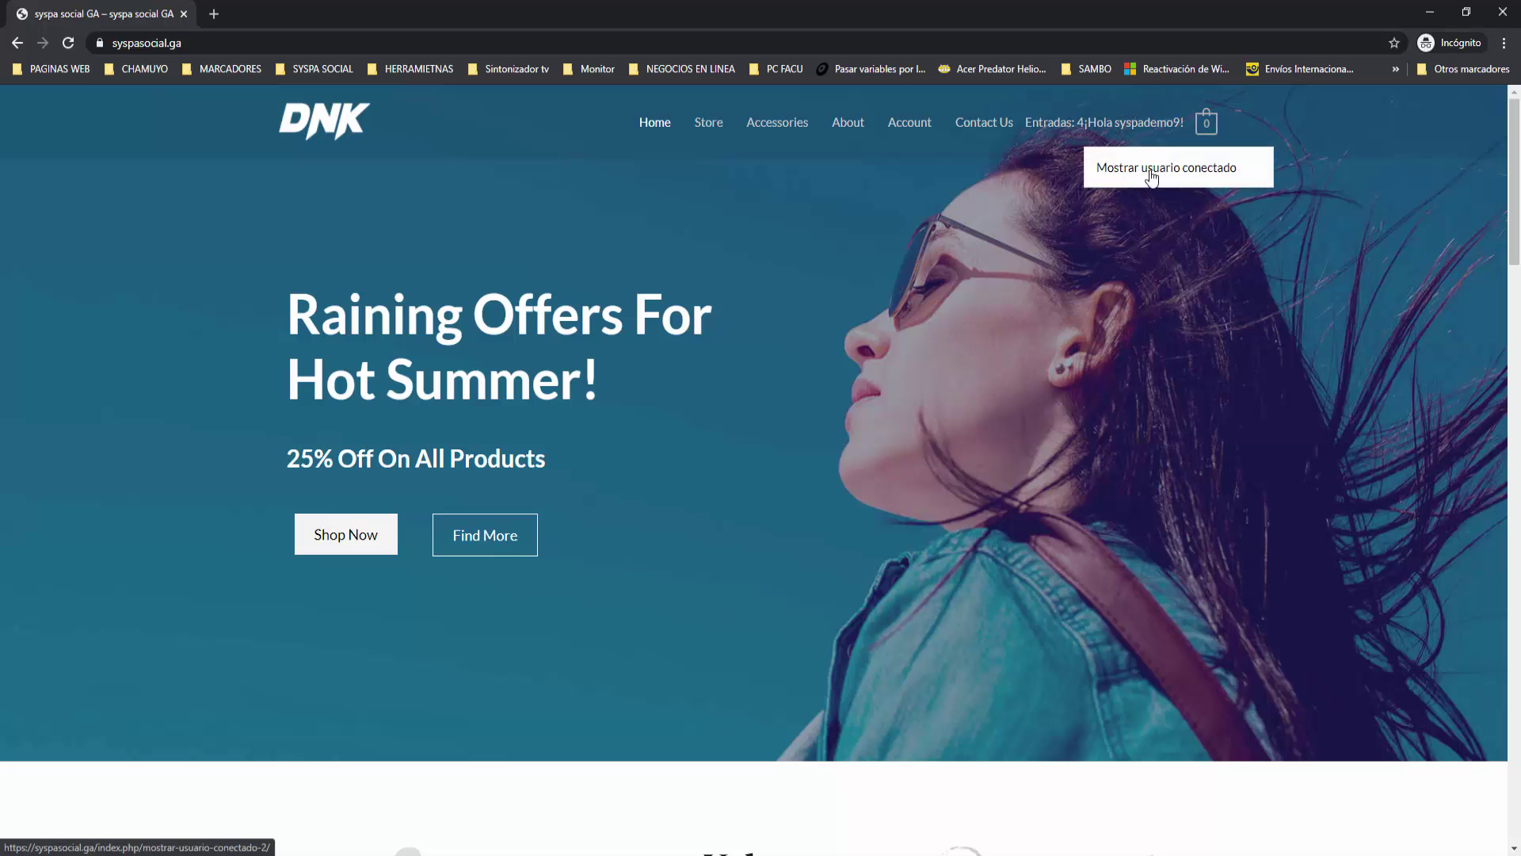
pyautogui.click(1141, 176)
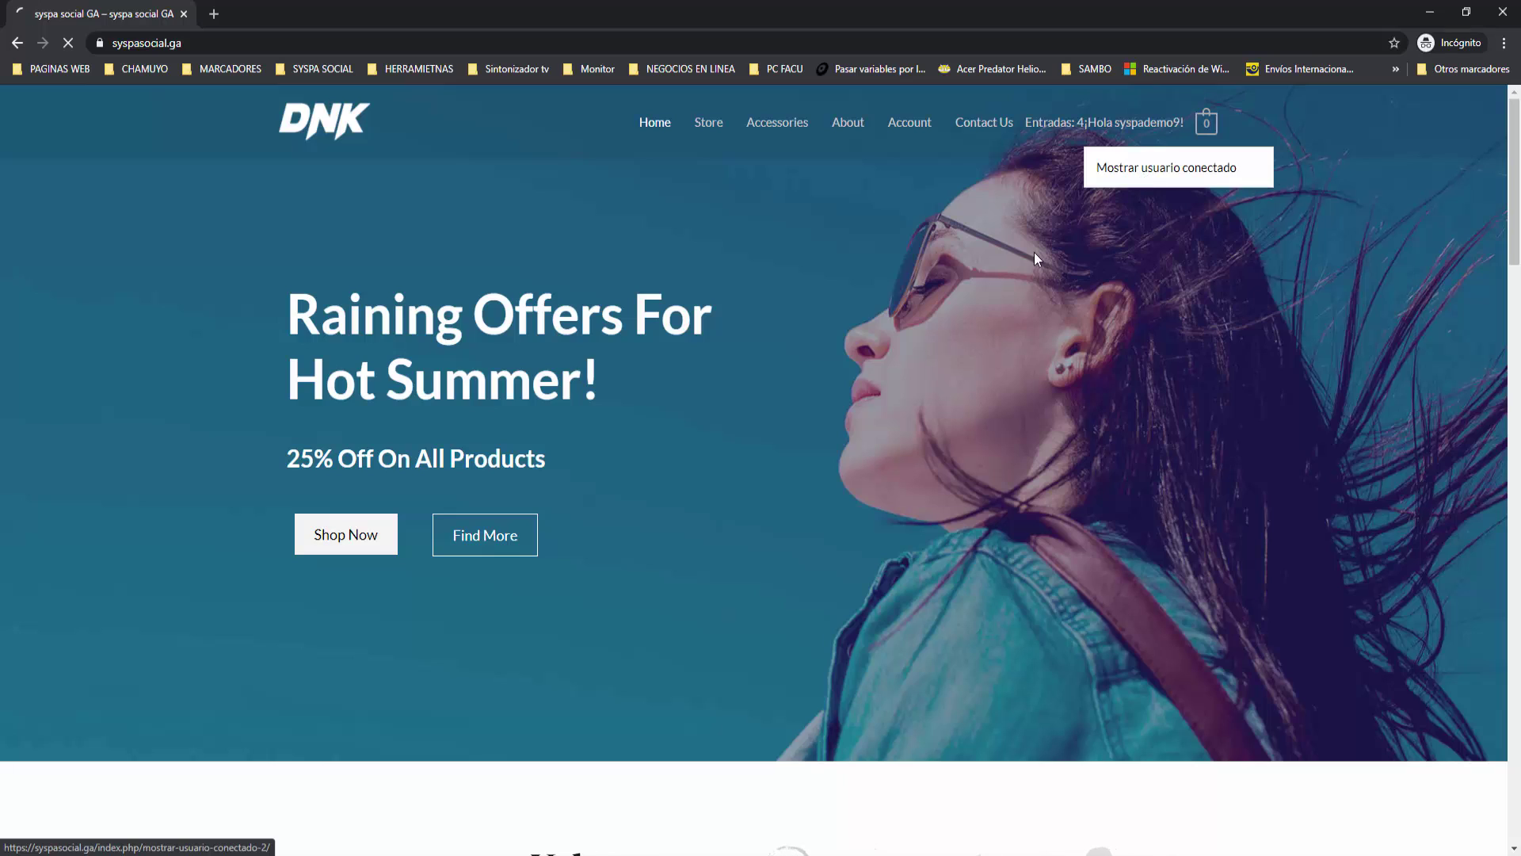